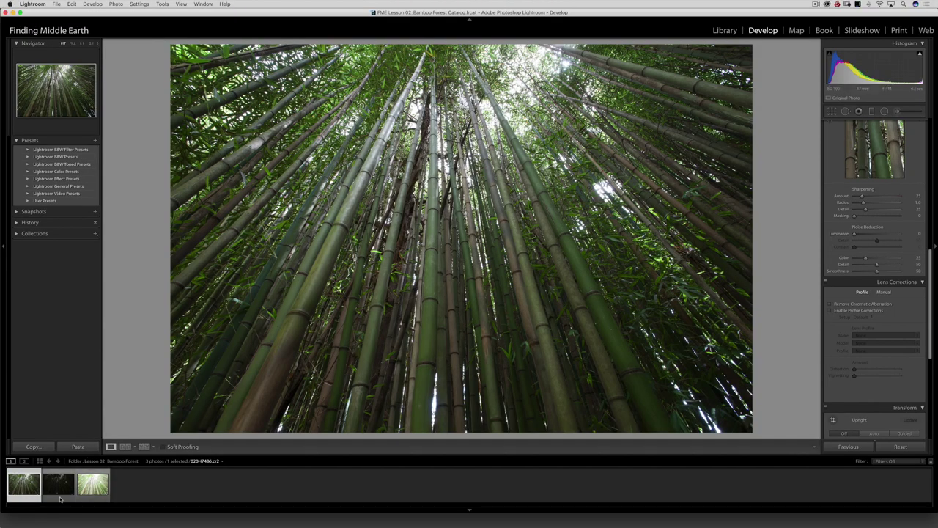
# Compare the bamboo exposures by stepping between the brightest and darker shots.
pyautogui.click(100, 478)
pyautogui.press('Right')
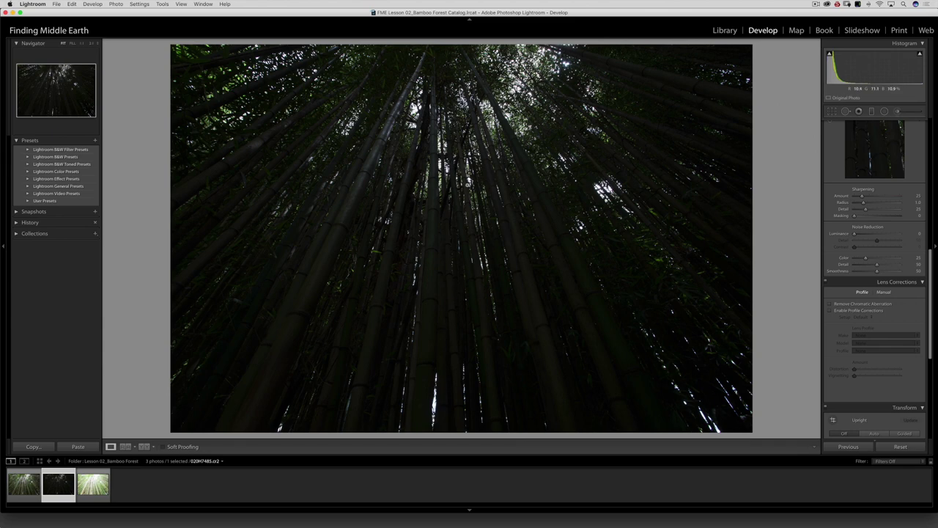
pyautogui.press('Right')
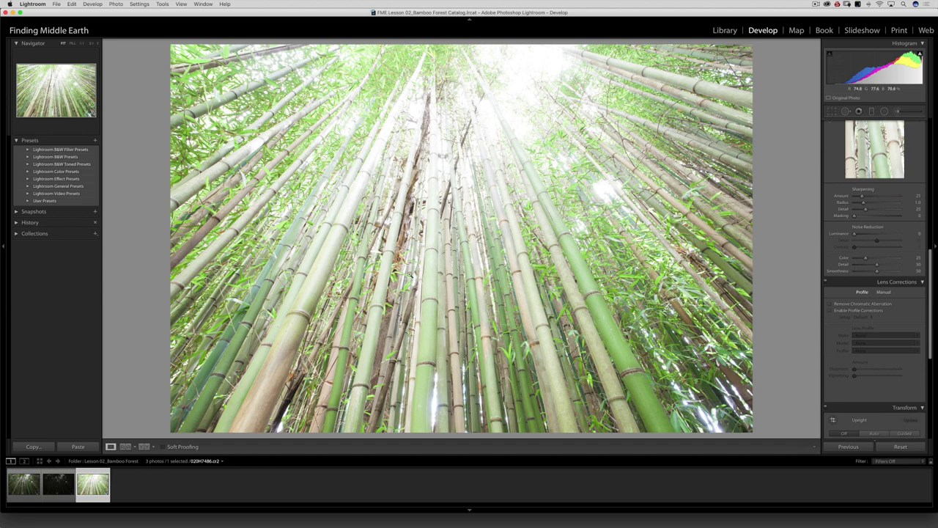
pyautogui.press('Left')
pyautogui.press('Left')
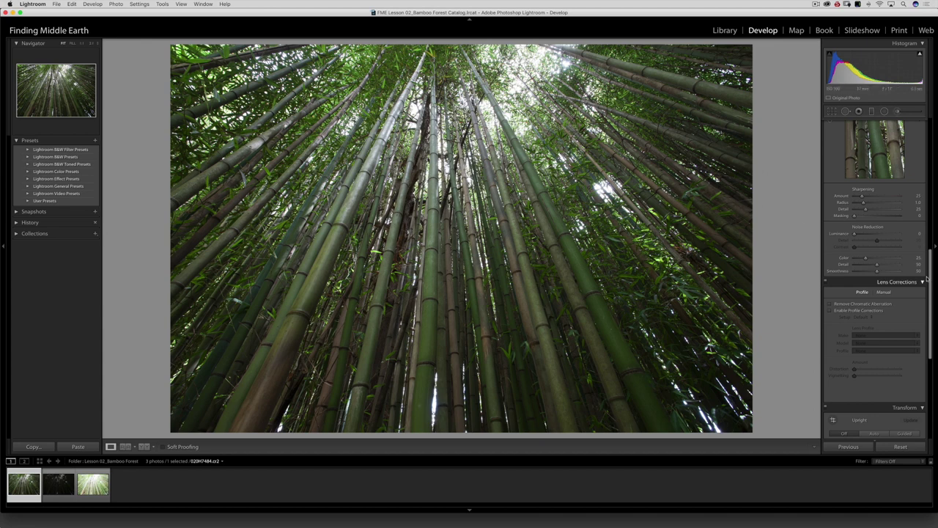
# Turn on Remove Chromatic Aberration and the Canon EF 17-40mm profile correction, toggling it to compare.
pyautogui.click(853, 305)
pyautogui.click(846, 311)
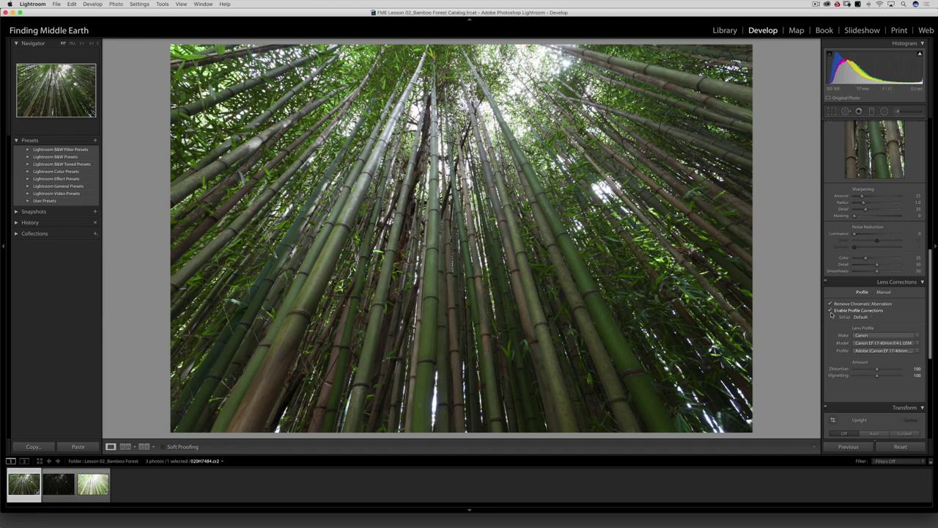
pyautogui.click(831, 311)
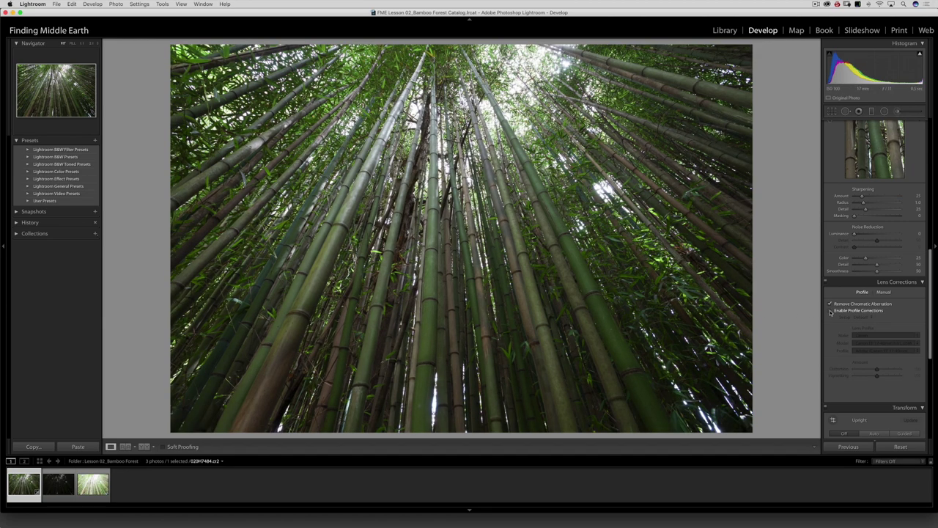
pyautogui.click(832, 311)
pyautogui.click(831, 311)
pyautogui.click(831, 311)
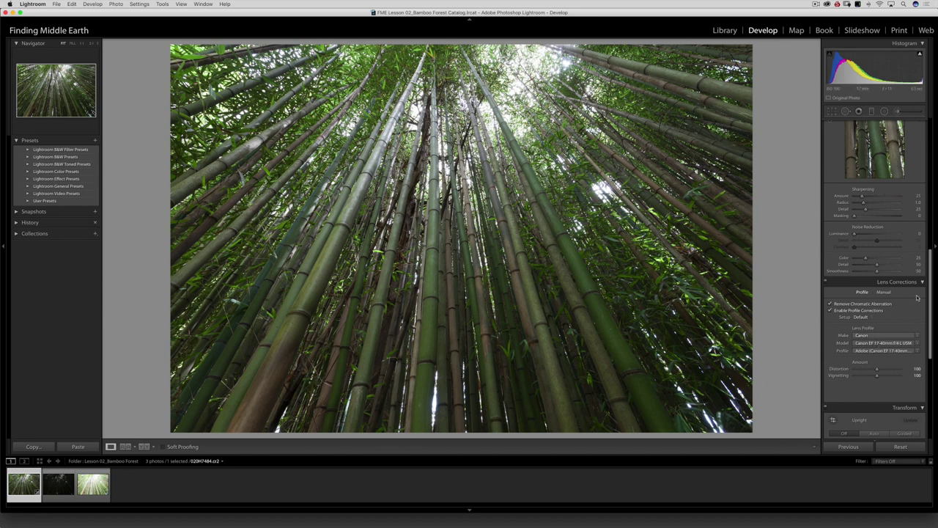
pyautogui.moveTo(930, 292); pyautogui.dragTo(931, 297)
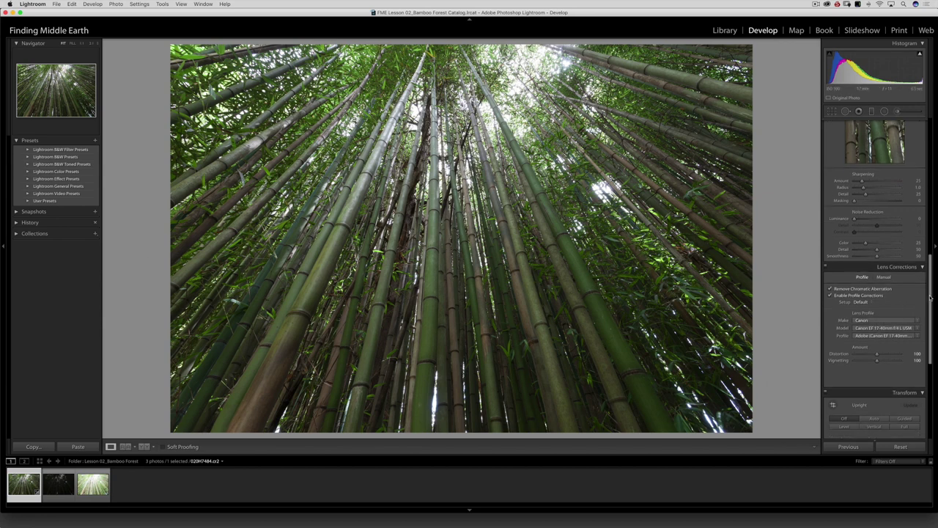
pyautogui.scroll(4, 872, 242)
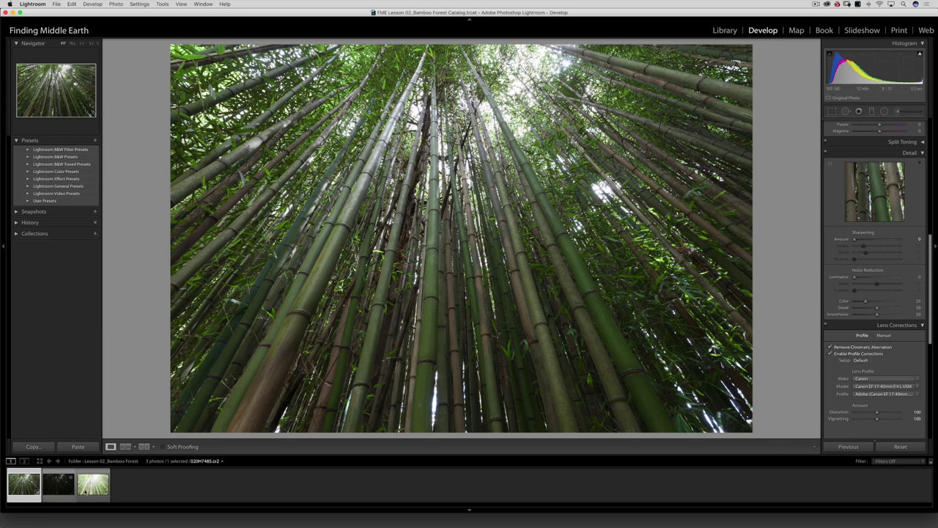
# Select all three bamboo exposures and synchronize every development setting across them.
pyautogui.click(98, 487)
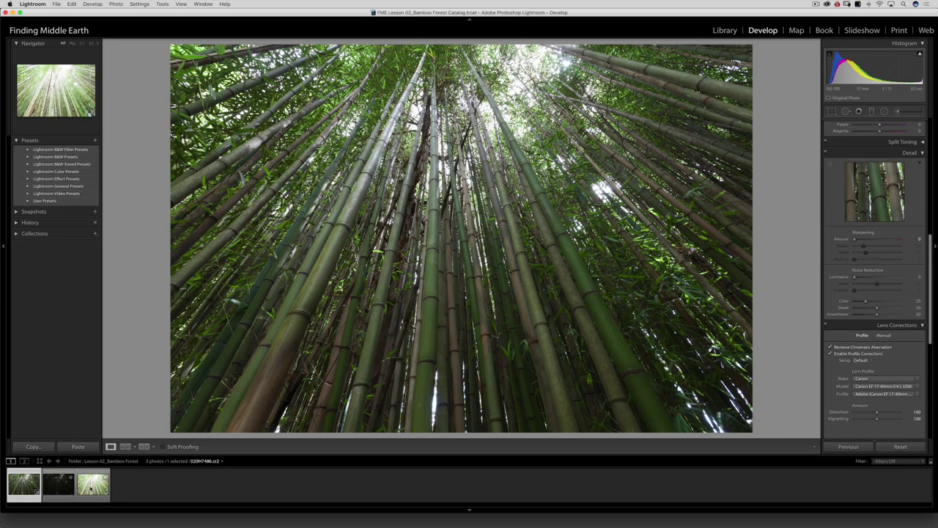
pyautogui.press('super+a')
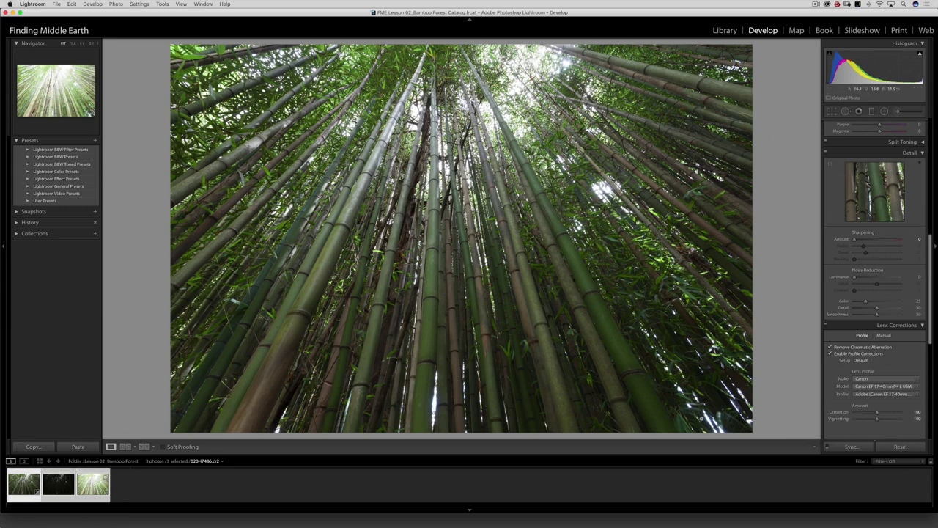
pyautogui.click(852, 447)
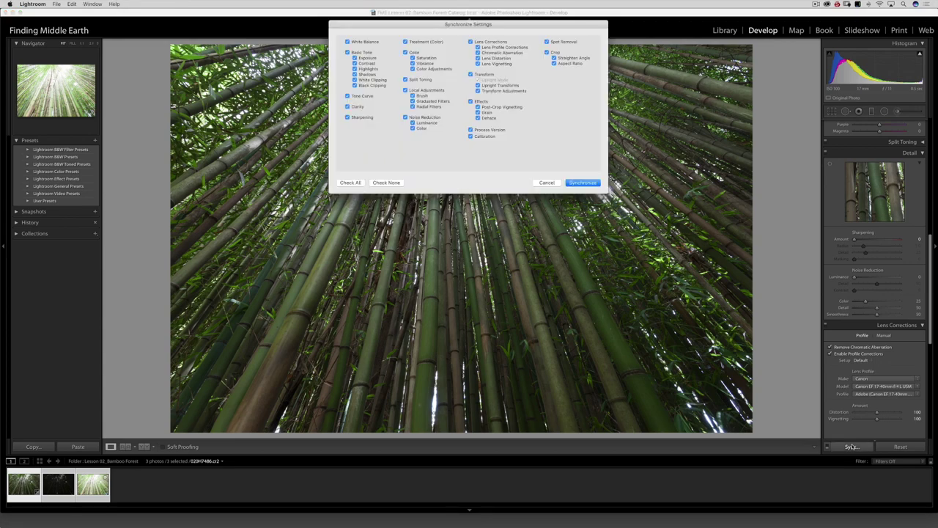
pyautogui.click(350, 182)
pyautogui.click(583, 182)
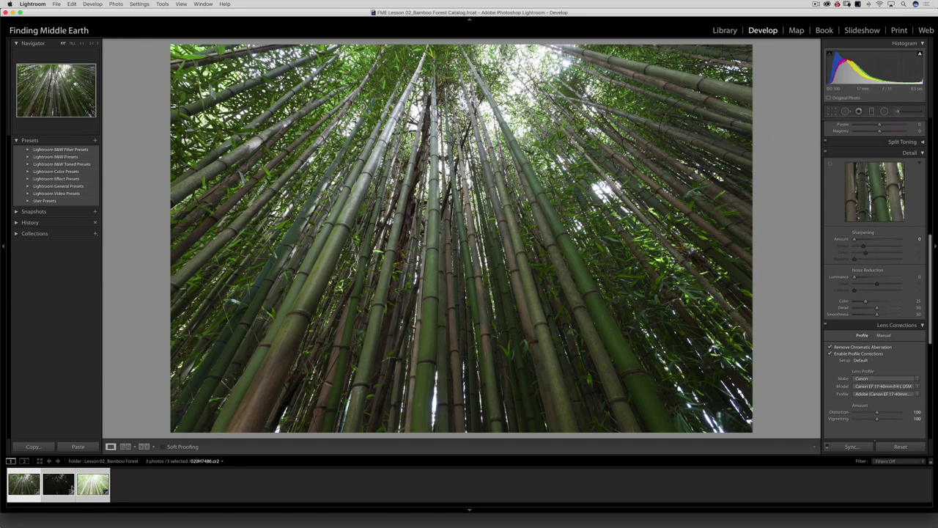
pyautogui.rightClick(22, 485)
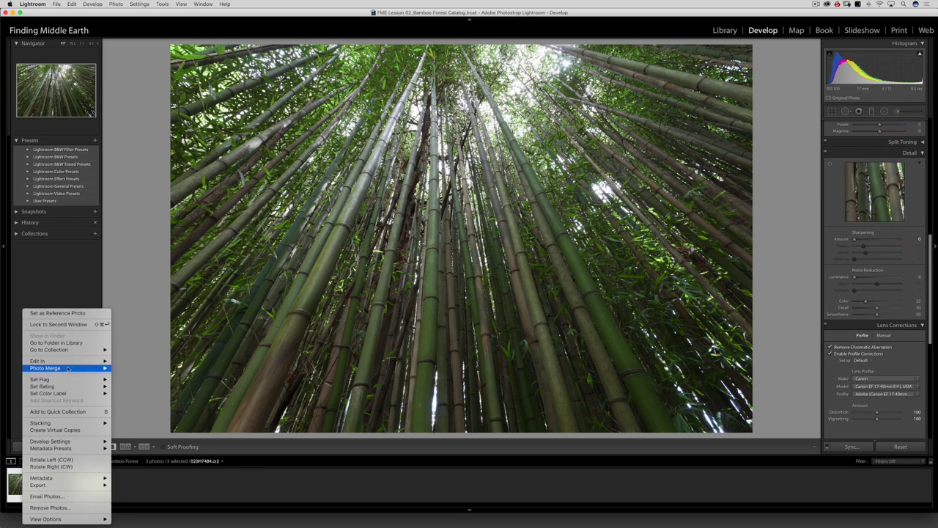
# Merge the three exposures with Photo Merge > HDR and select the new 020H7484-HDR.dng.
pyautogui.moveTo(77, 368)
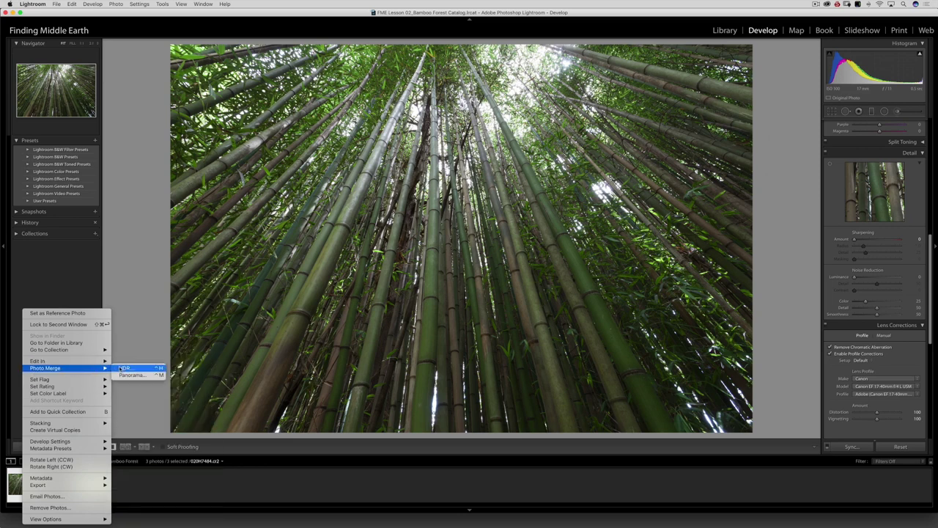
pyautogui.click(126, 368)
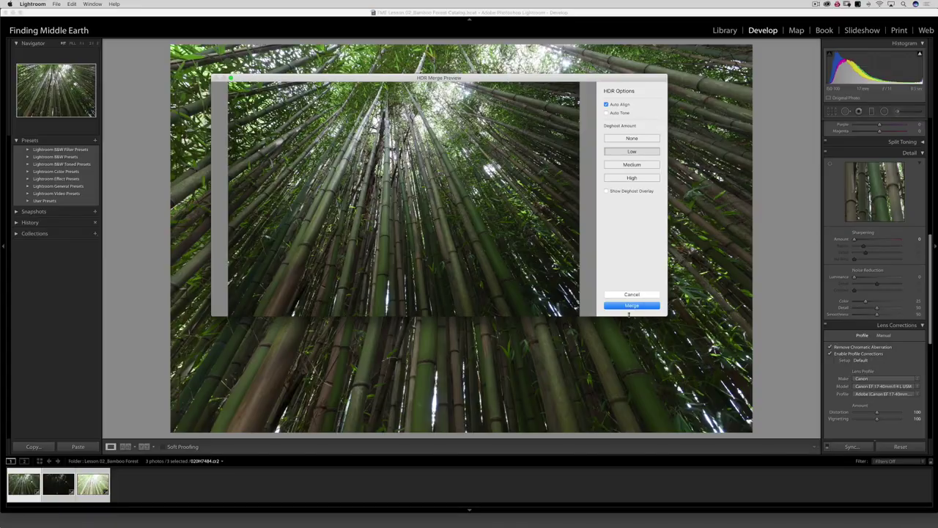
pyautogui.click(638, 306)
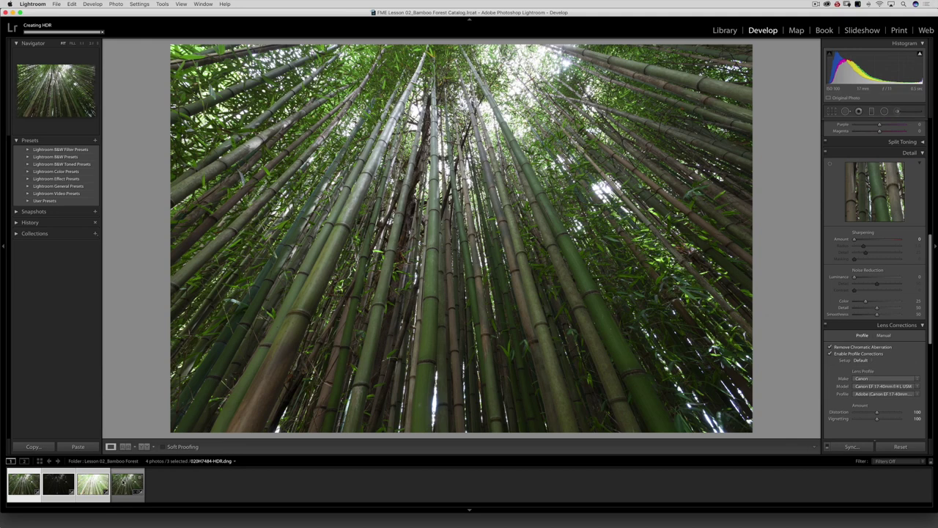
pyautogui.click(124, 484)
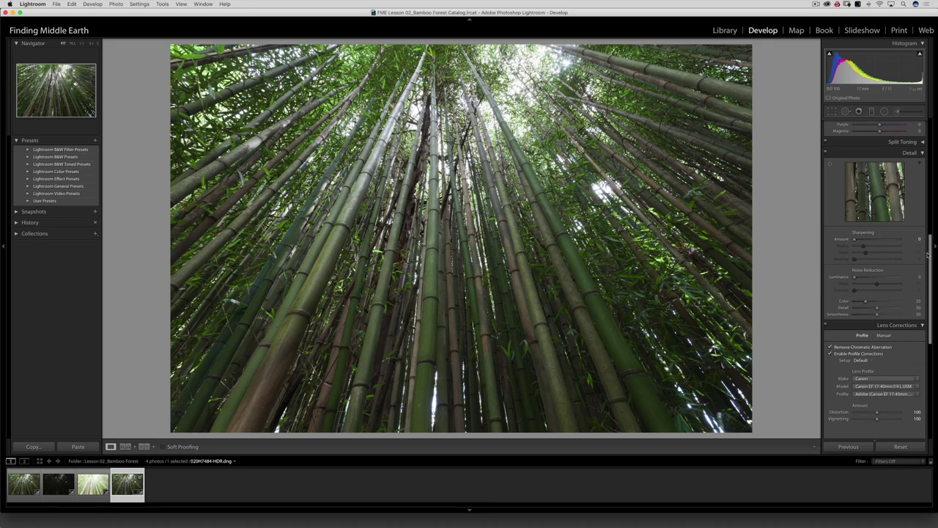
# In Basic, drag Highlights to -100 and Shadows to +100, then raise Effects Dehaze to +25.
pyautogui.moveTo(930, 256); pyautogui.dragTo(935, 138)
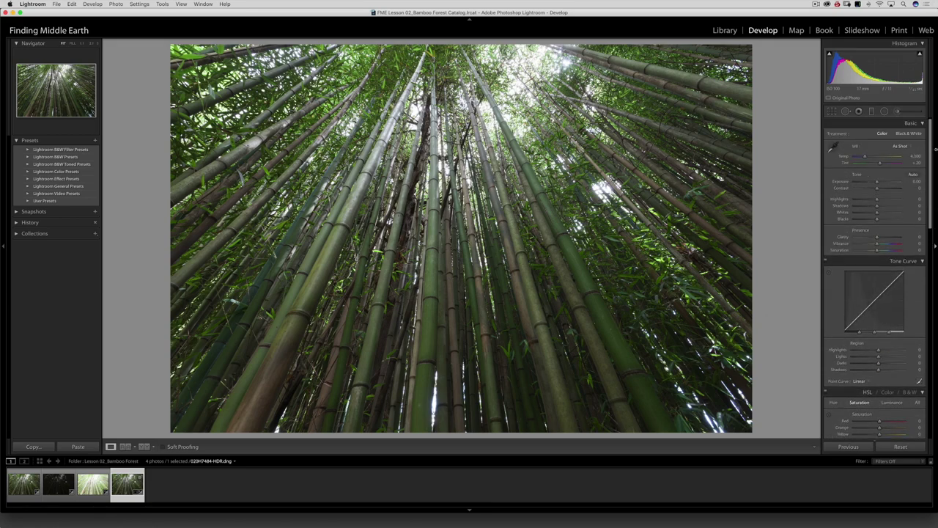
pyautogui.moveTo(877, 199); pyautogui.dragTo(839, 200)
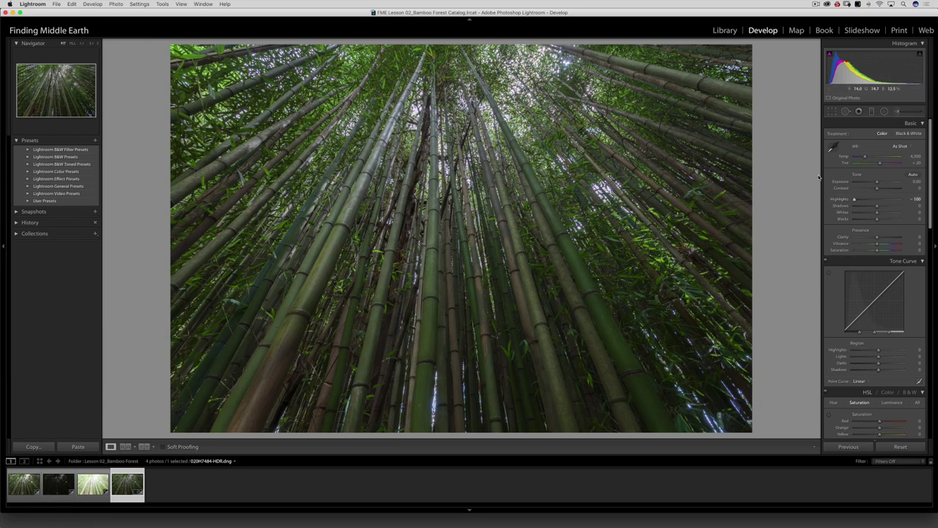
pyautogui.moveTo(910, 206); pyautogui.dragTo(922, 207)
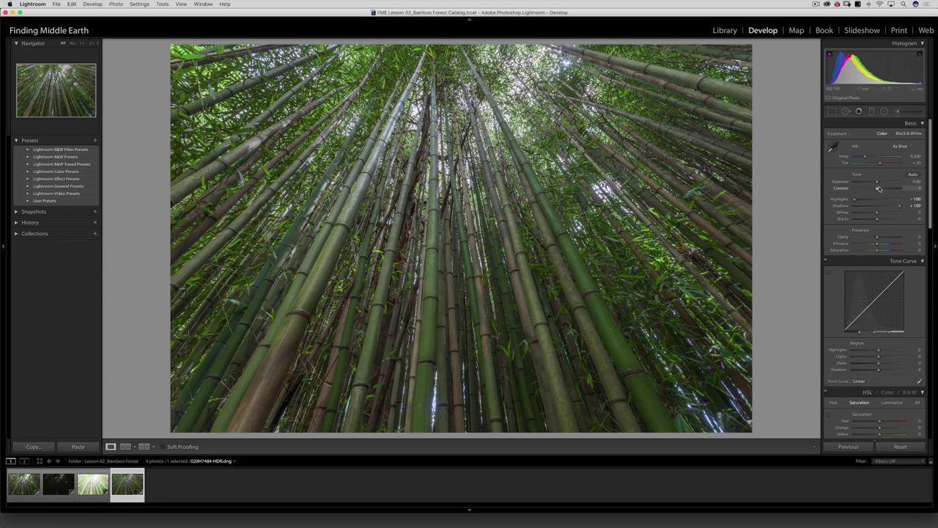
pyautogui.moveTo(877, 189); pyautogui.dragTo(882, 189)
pyautogui.scroll(-5, 919, 252)
pyautogui.scroll(-10, 918, 252)
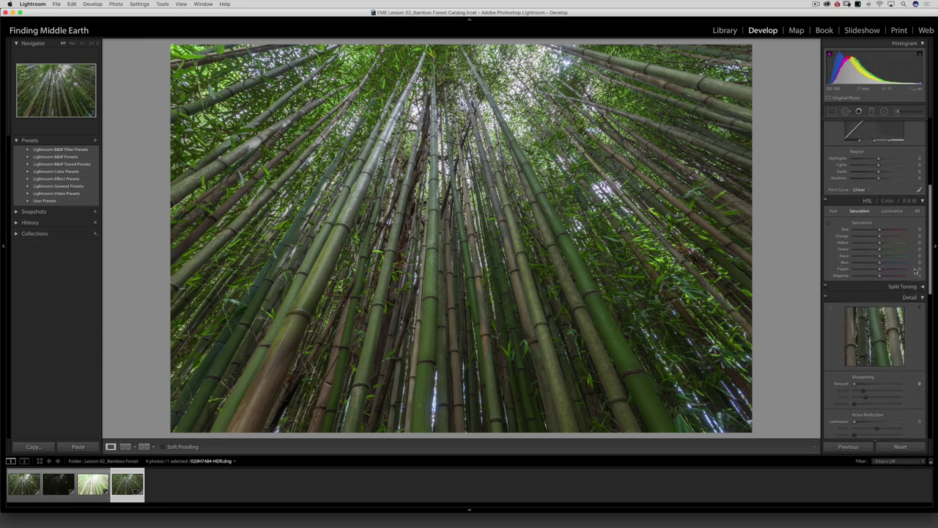
pyautogui.scroll(-4, 913, 387)
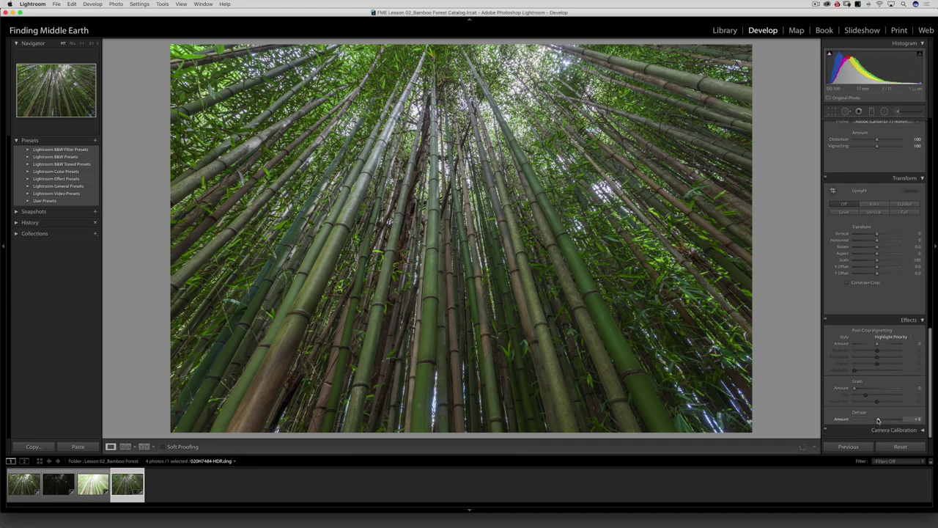
pyautogui.moveTo(879, 420); pyautogui.dragTo(884, 421)
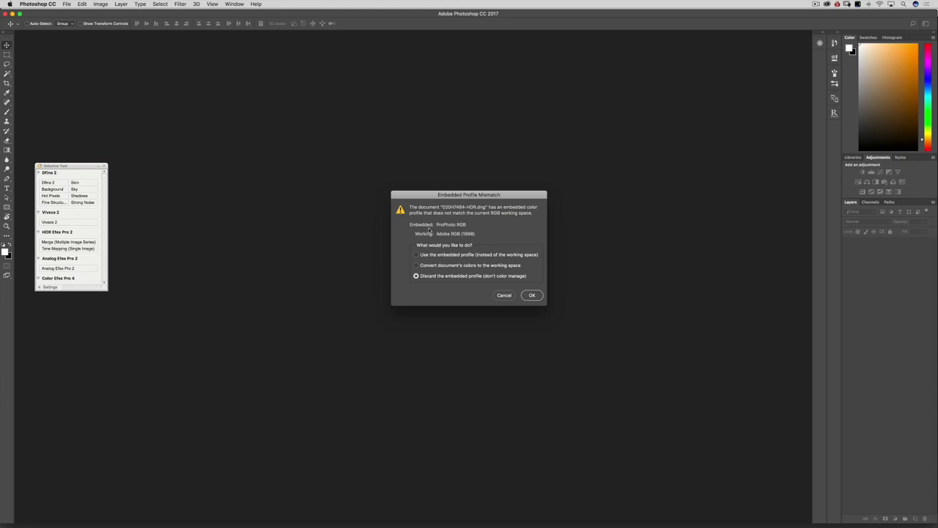
# Open the HDR with its embedded ProPhoto RGB profile and close the plug-in shortcuts panel.
pyautogui.click(438, 255)
pyautogui.click(531, 294)
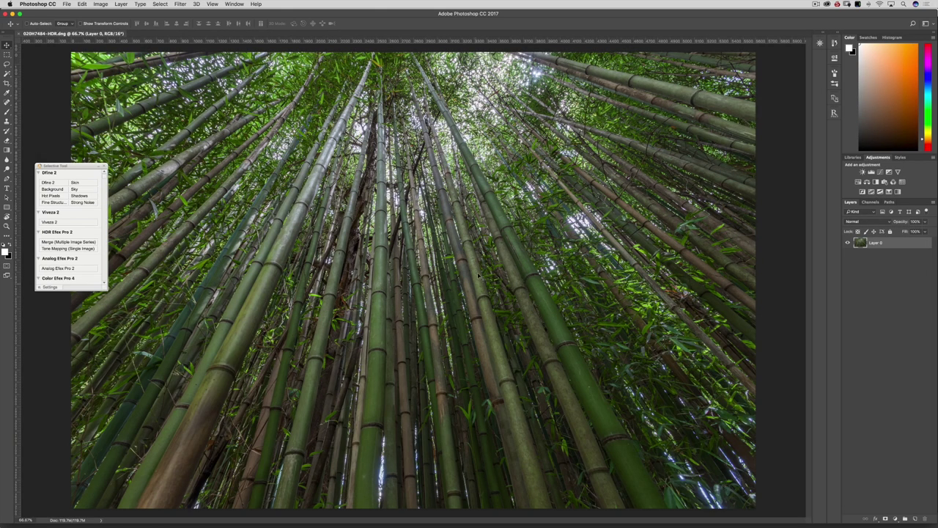
pyautogui.click(105, 167)
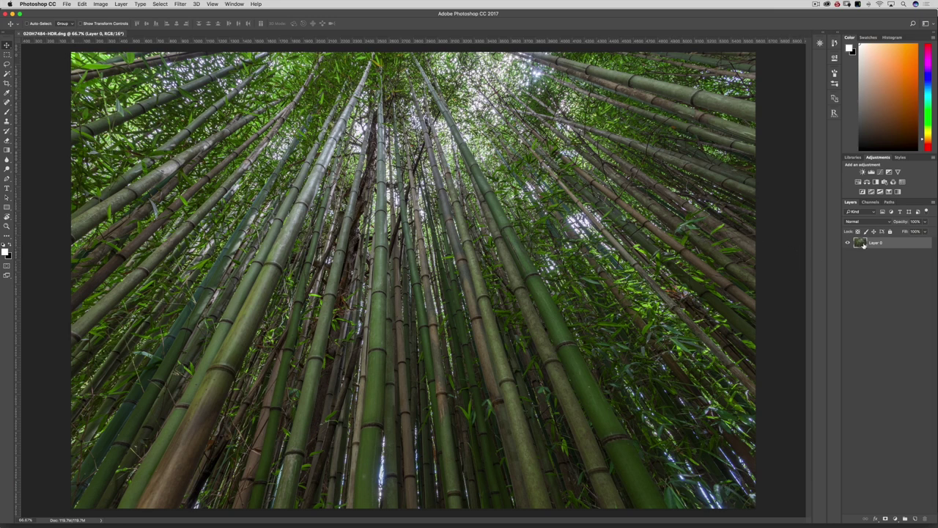
# Duplicate the base layer, then rename the original 'LR HDR Original' and hide it.
pyautogui.press('super+j')
pyautogui.doubleClick(877, 254)
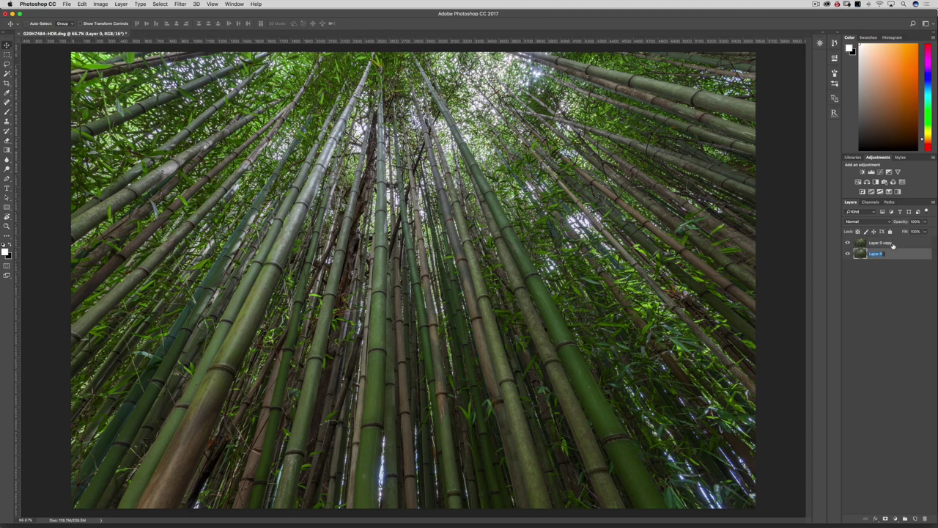
pyautogui.press('BackSpace')
pyautogui.press('Return')
pyautogui.click(848, 254)
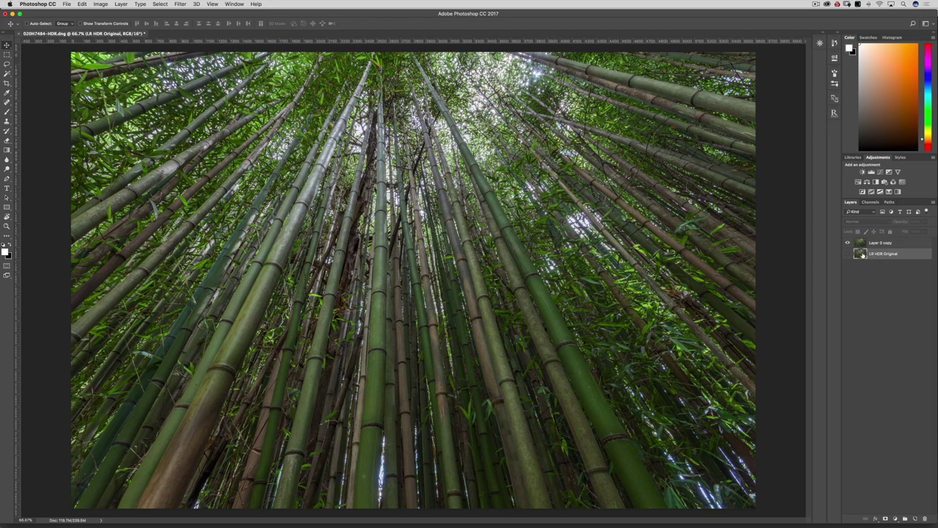
# Rename the duplicate layer 'LR HDR'.
pyautogui.click(878, 245)
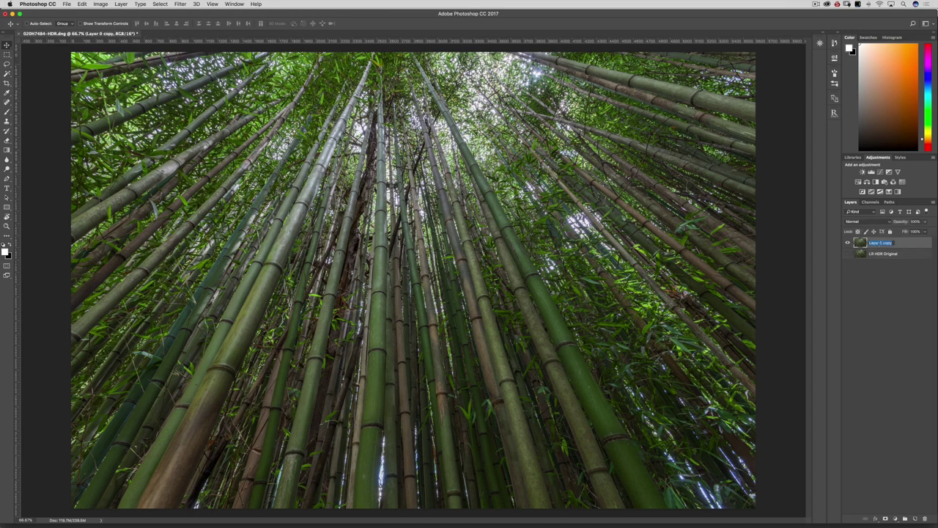
pyautogui.write('LR HDR')
pyautogui.press('Return')
pyautogui.click(7, 103)
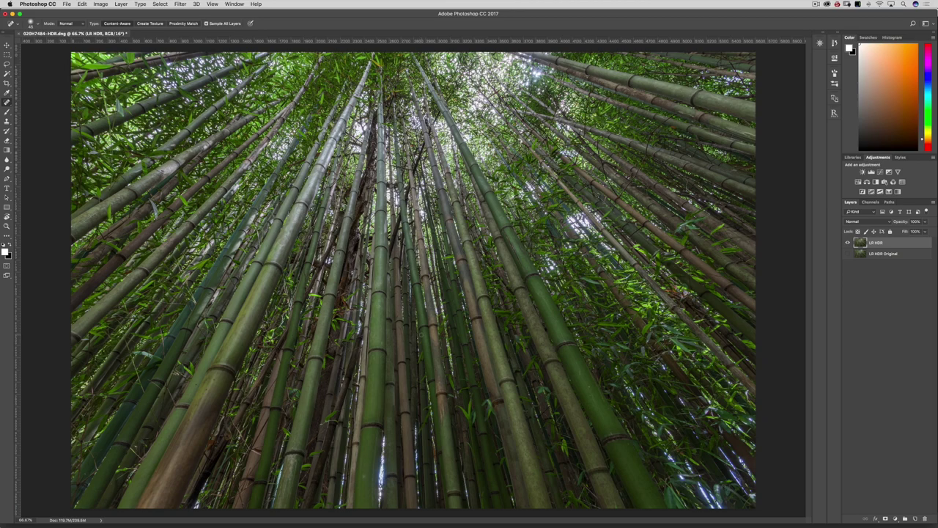
# Zoom to 200% and spot-heal two bright blemishes along the bottom-right edge.
pyautogui.press('super+equal')
pyautogui.press('super+equal')
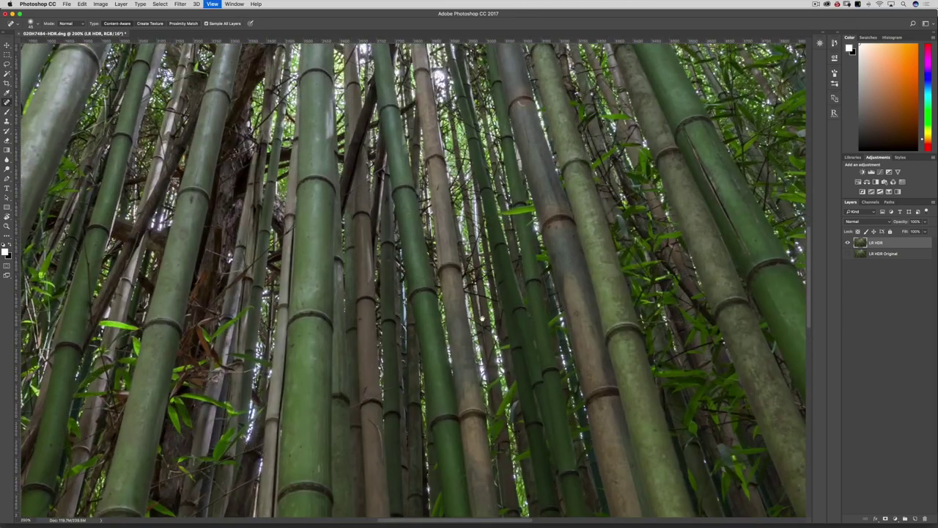
pyautogui.hscroll(5, 482, 318)
pyautogui.scroll(-2, 482, 318)
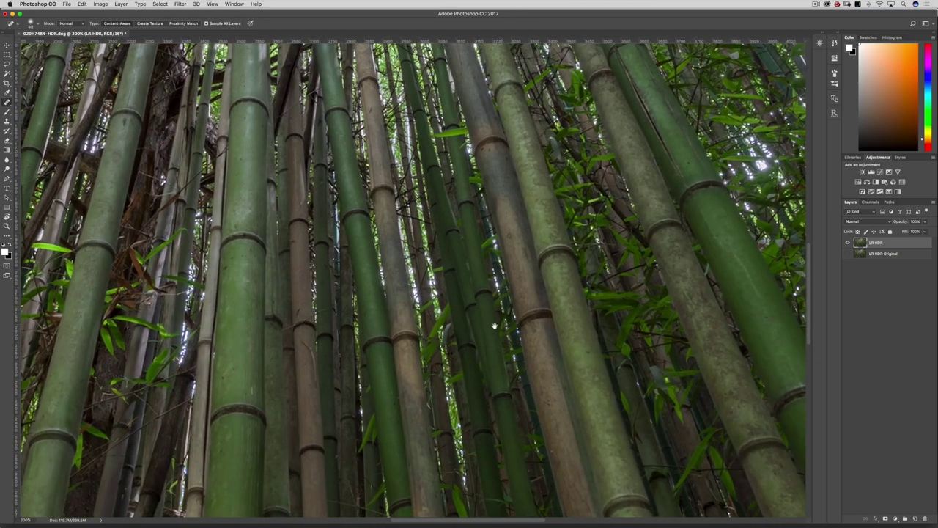
pyautogui.hscroll(5, 495, 326)
pyautogui.scroll(-5, 494, 325)
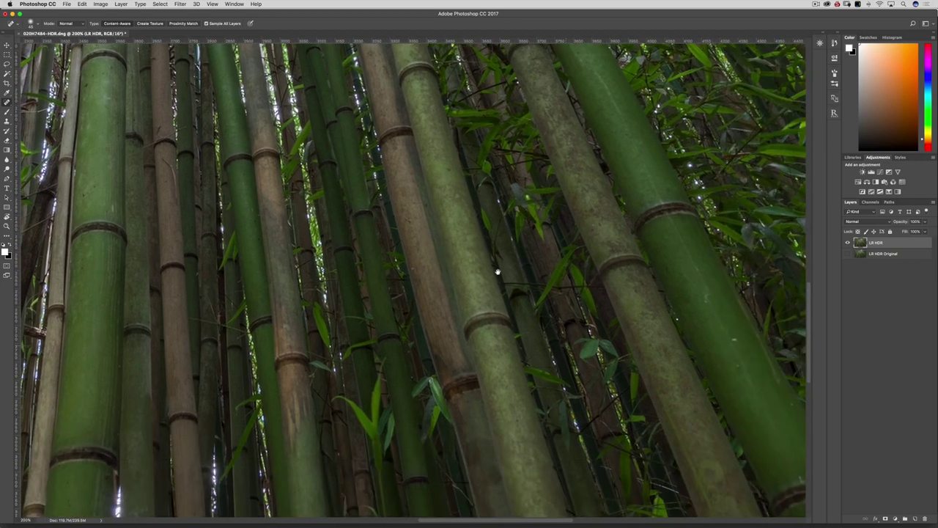
pyautogui.scroll(-5, 497, 272)
pyautogui.hscroll(5, 498, 272)
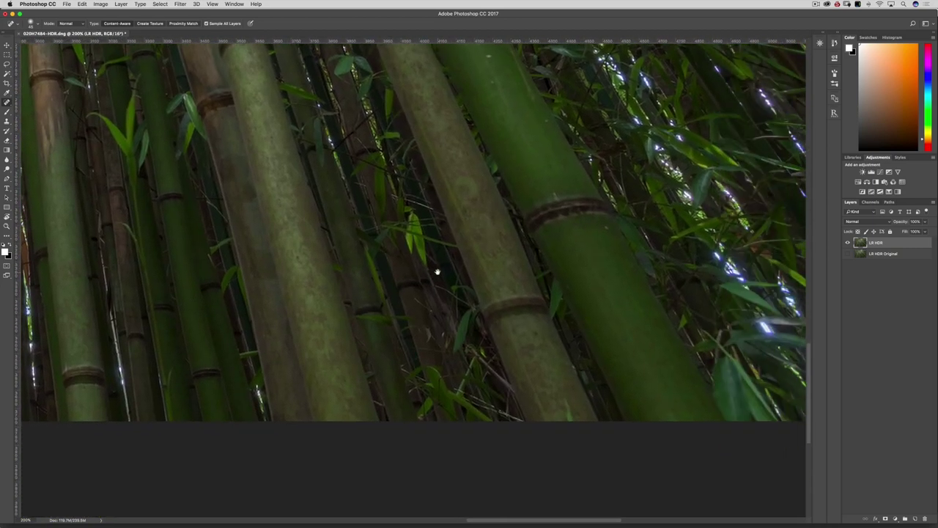
pyautogui.hscroll(8, 437, 272)
pyautogui.scroll(-3, 597, 279)
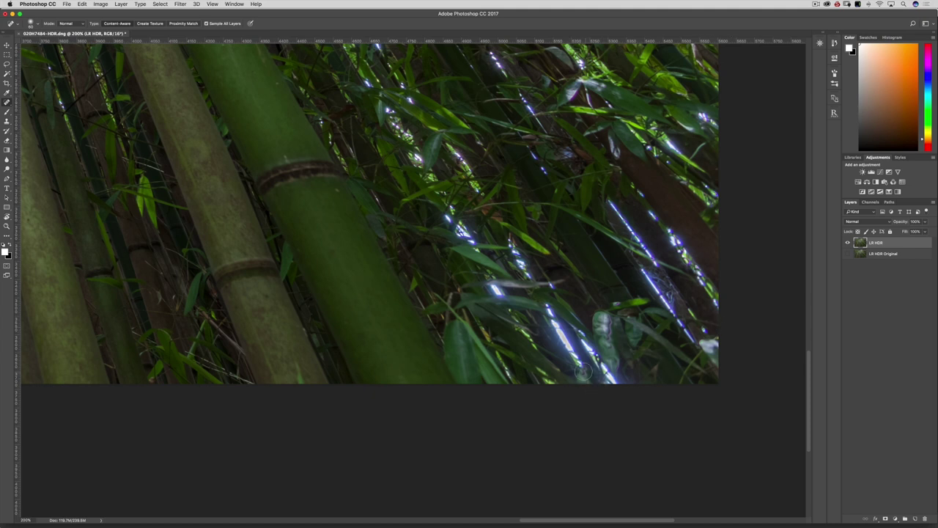
pyautogui.moveTo(613, 379); pyautogui.dragTo(607, 371)
pyautogui.moveTo(606, 377)
pyautogui.mouseDown()
pyautogui.moveTo(651, 390)
pyautogui.moveTo(623, 379)
pyautogui.mouseUp()
# Paint over the blue streak at the bottom edge with the Clone Stamp.
pyautogui.click(6, 122)
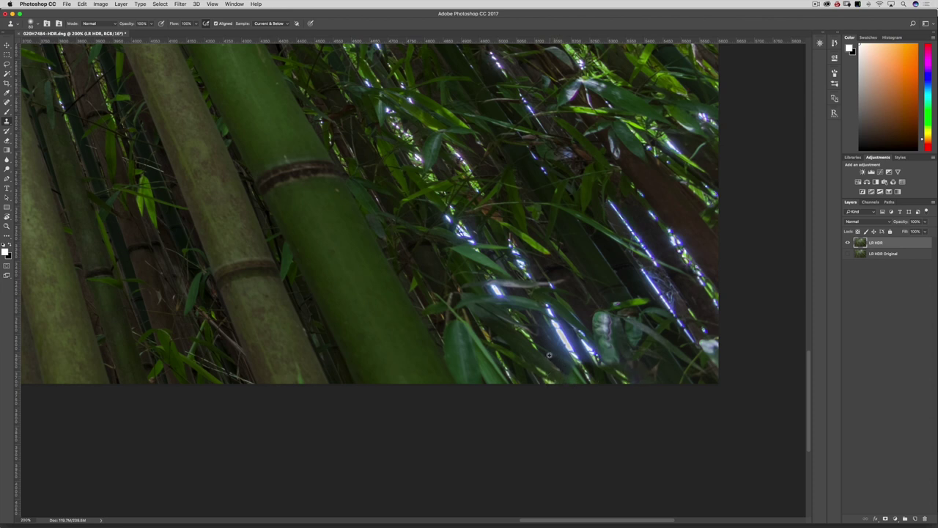
pyautogui.moveTo(565, 380); pyautogui.dragTo(599, 375)
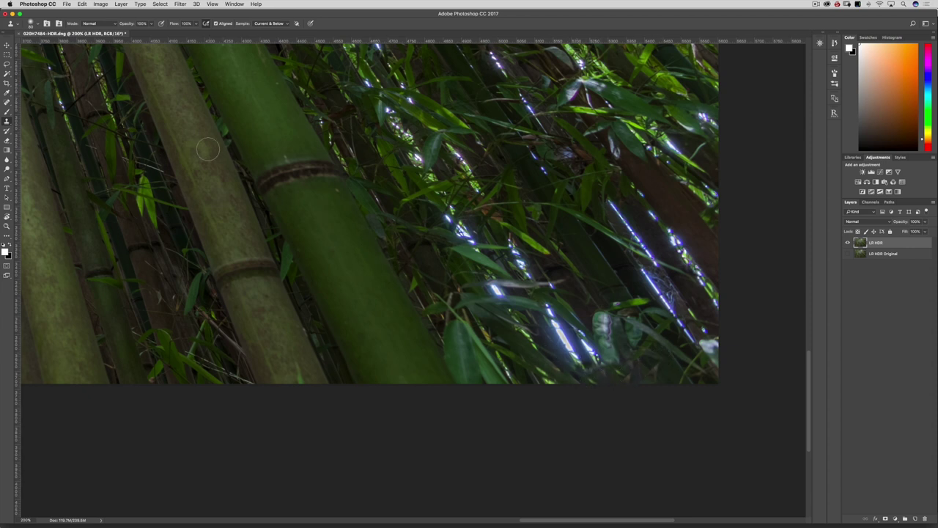
pyautogui.click(7, 103)
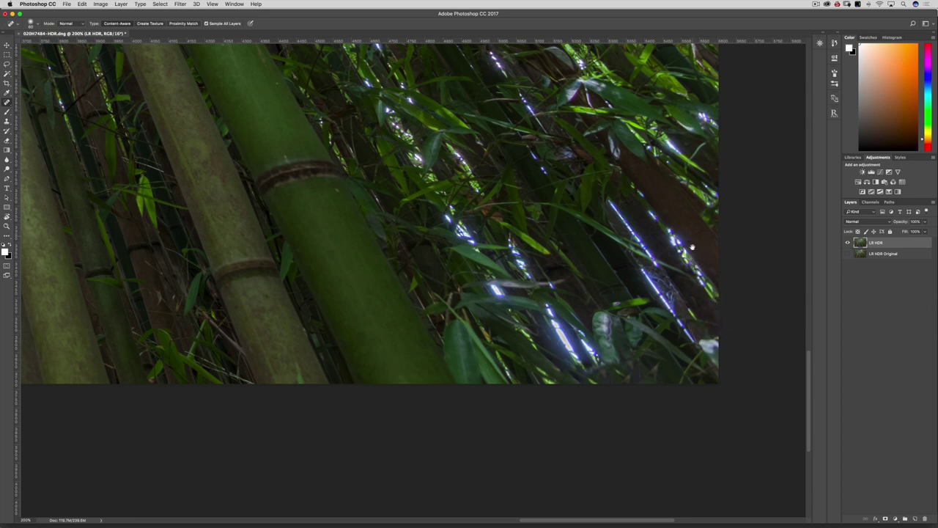
# Spot-heal the bright leaf highlight near the image's right edge.
pyautogui.scroll(3, 692, 247)
pyautogui.hscroll(1, 692, 247)
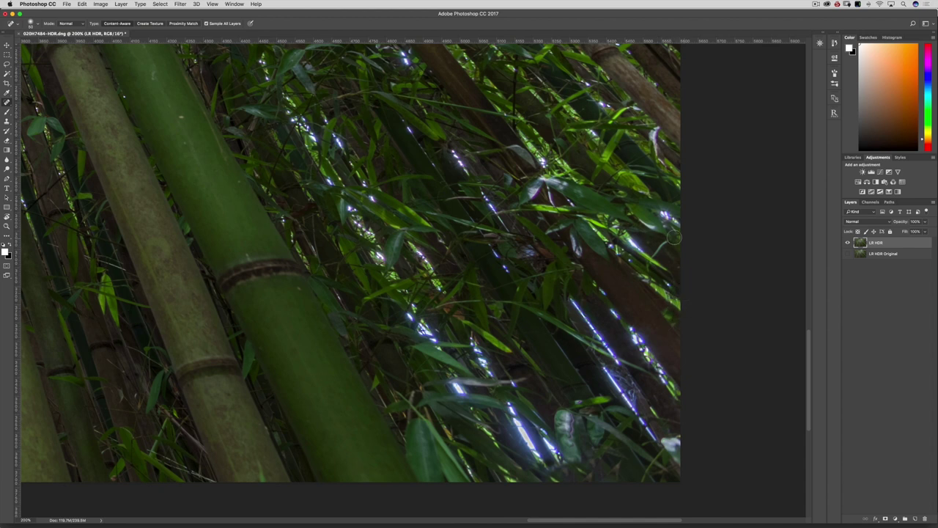
pyautogui.click(665, 215)
pyautogui.scroll(3, 670, 220)
pyautogui.hscroll(1, 671, 220)
pyautogui.scroll(4, 654, 273)
pyautogui.hscroll(1, 654, 272)
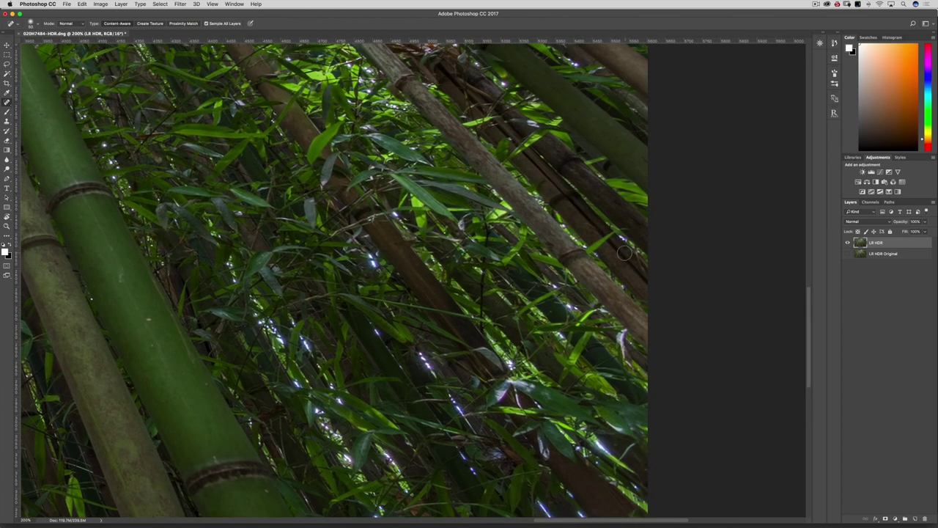
pyautogui.scroll(4, 623, 249)
pyautogui.hscroll(1, 623, 250)
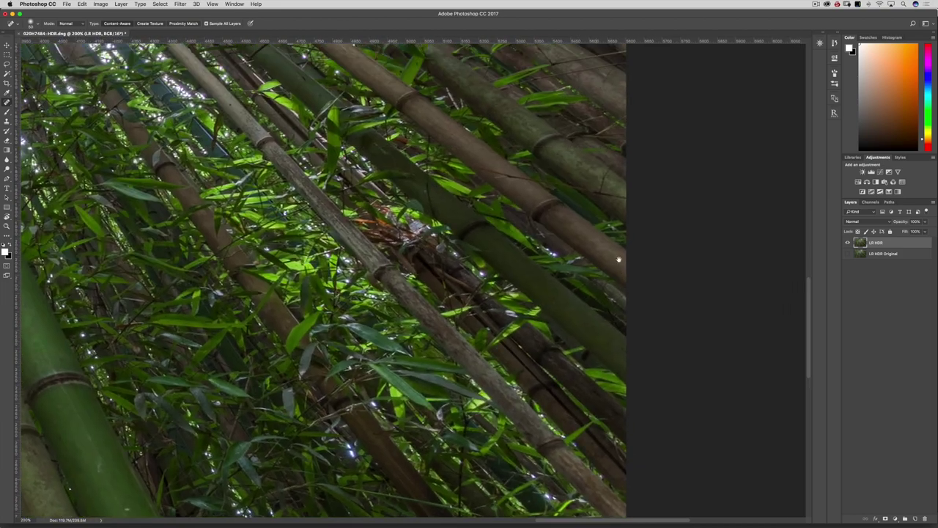
pyautogui.scroll(-15, 588, 275)
pyautogui.hscroll(-3, 587, 275)
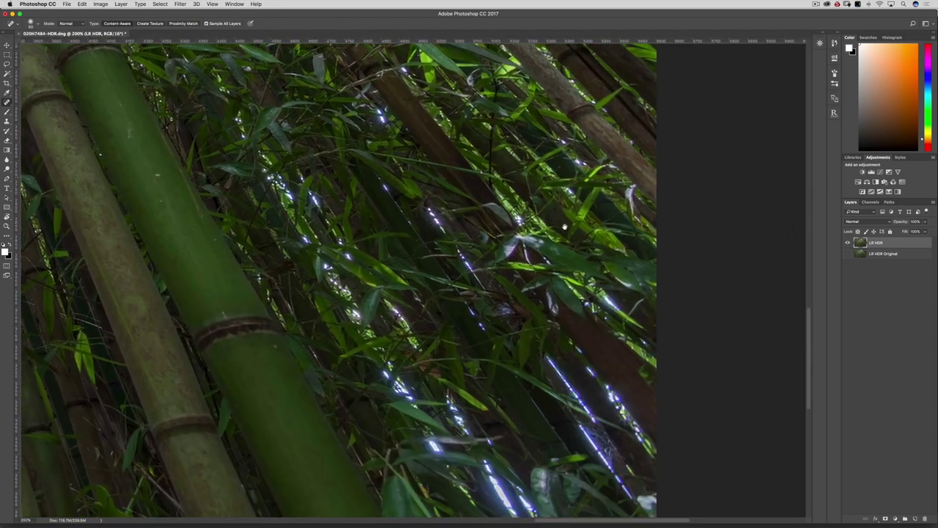
pyautogui.hscroll(-15, 550, 283)
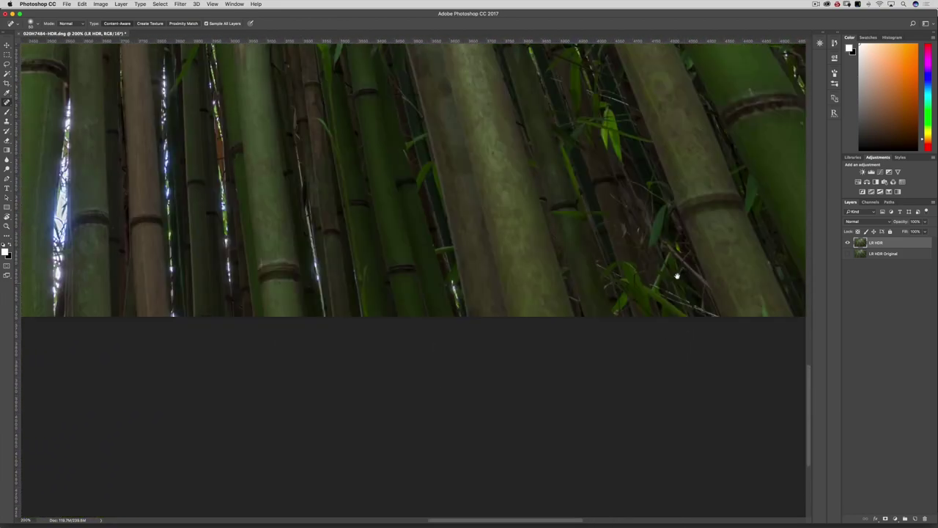
pyautogui.hscroll(-10, 561, 276)
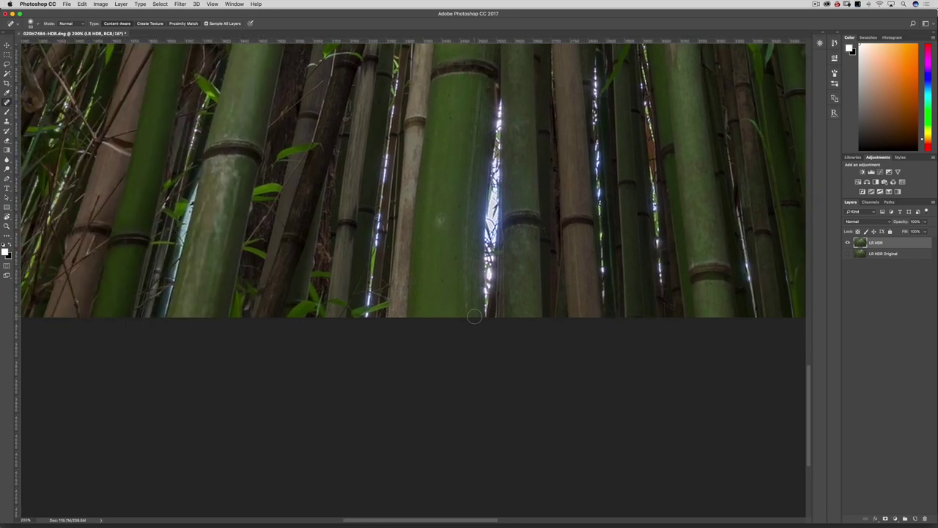
# Try healing a white highlight at the bottom edge, then undo it to keep the original.
pyautogui.moveTo(517, 309); pyautogui.dragTo(610, 286)
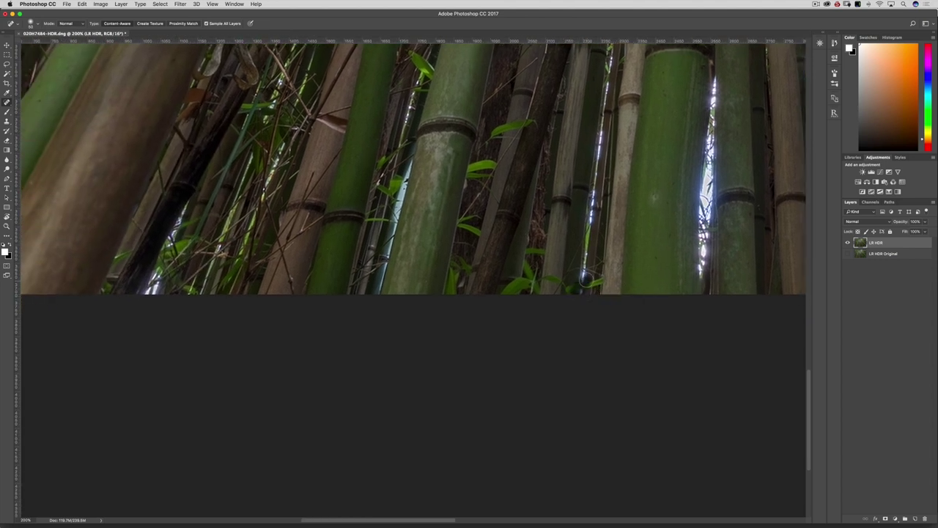
pyautogui.hscroll(-4, 577, 289)
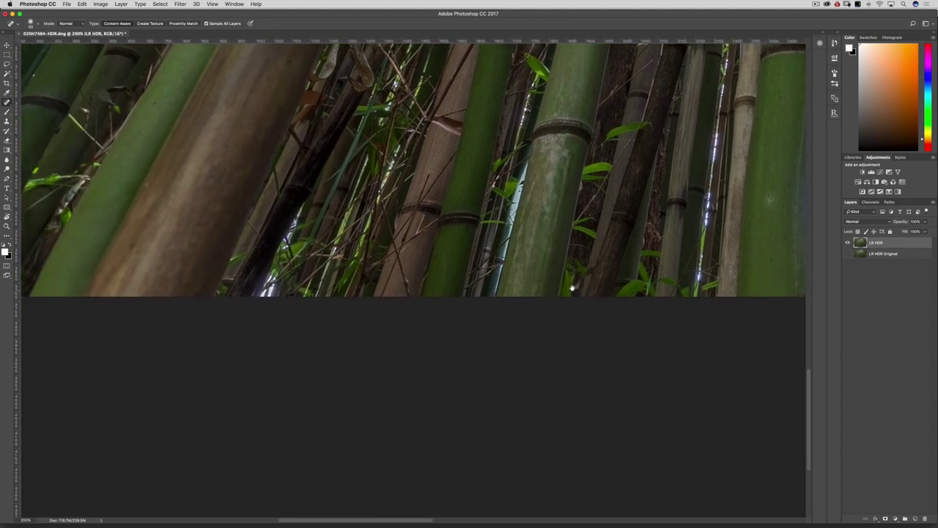
pyautogui.hscroll(-1, 574, 288)
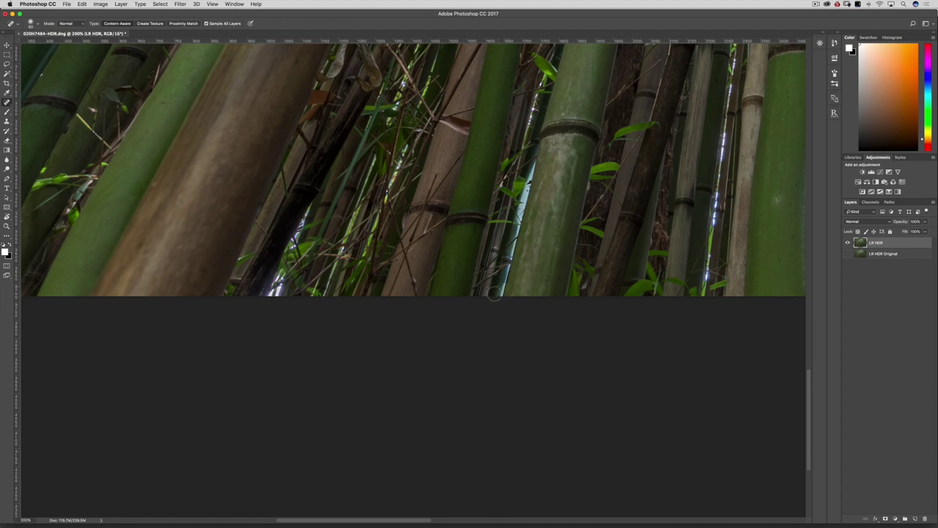
pyautogui.moveTo(475, 286); pyautogui.dragTo(597, 279)
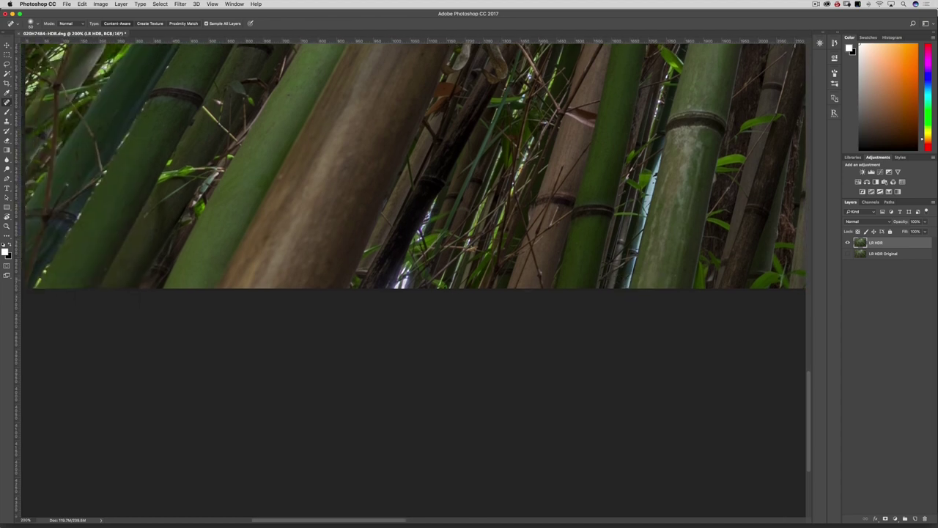
pyautogui.click(400, 284)
pyautogui.press('super+z')
pyautogui.moveTo(402, 282); pyautogui.dragTo(522, 271)
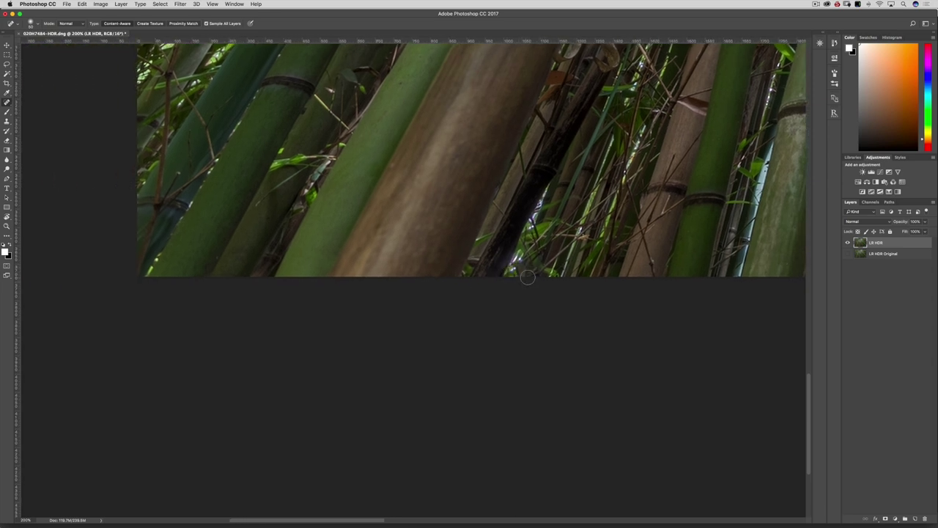
# Spot-heal a dark blemish on a central bamboo stalk at 200% zoom.
pyautogui.hscroll(-10, 527, 277)
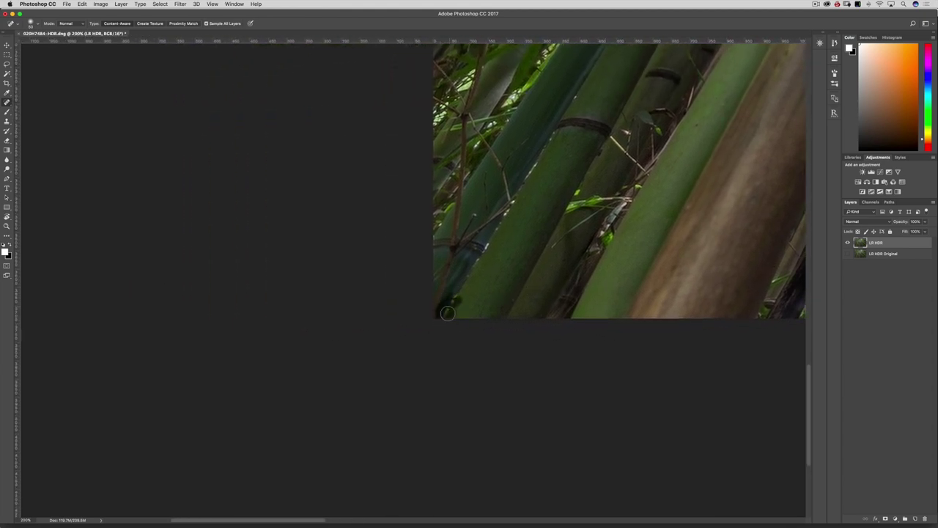
pyautogui.scroll(8, 459, 281)
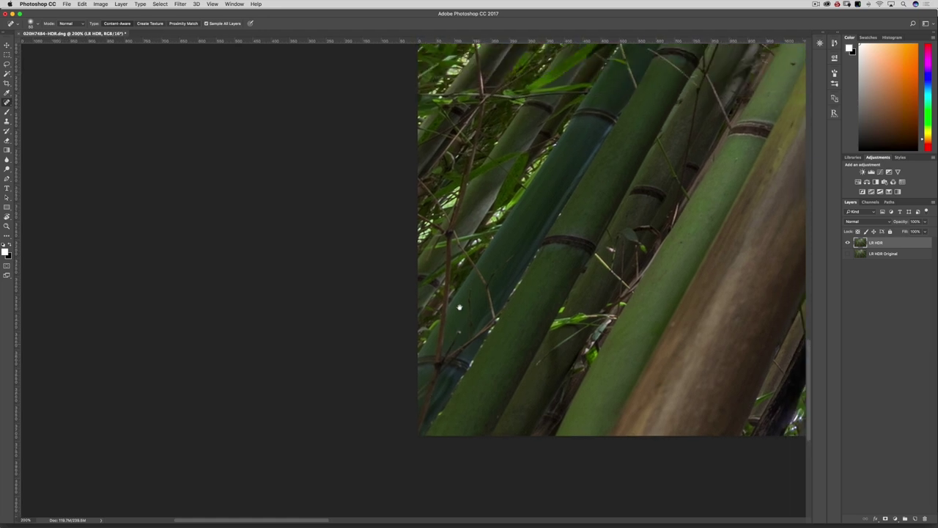
pyautogui.scroll(10, 452, 317)
pyautogui.hscroll(2, 453, 316)
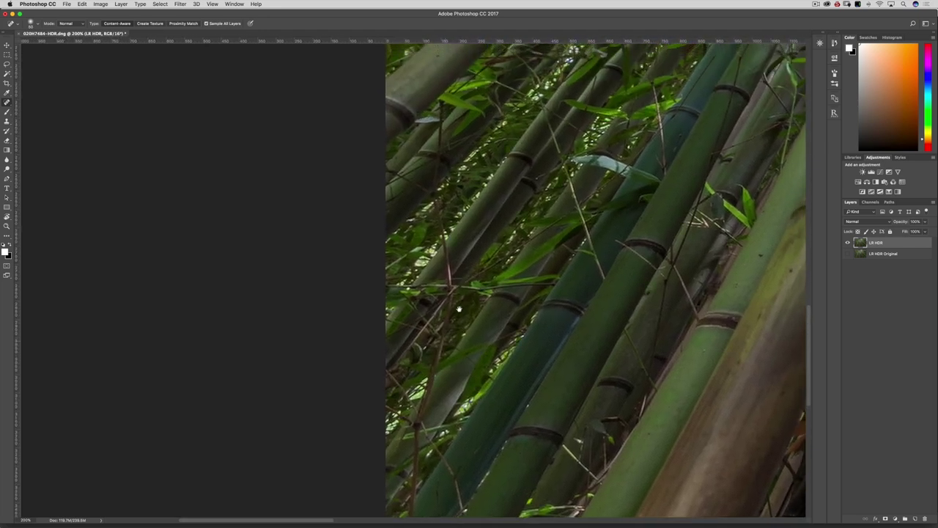
pyautogui.scroll(3, 453, 258)
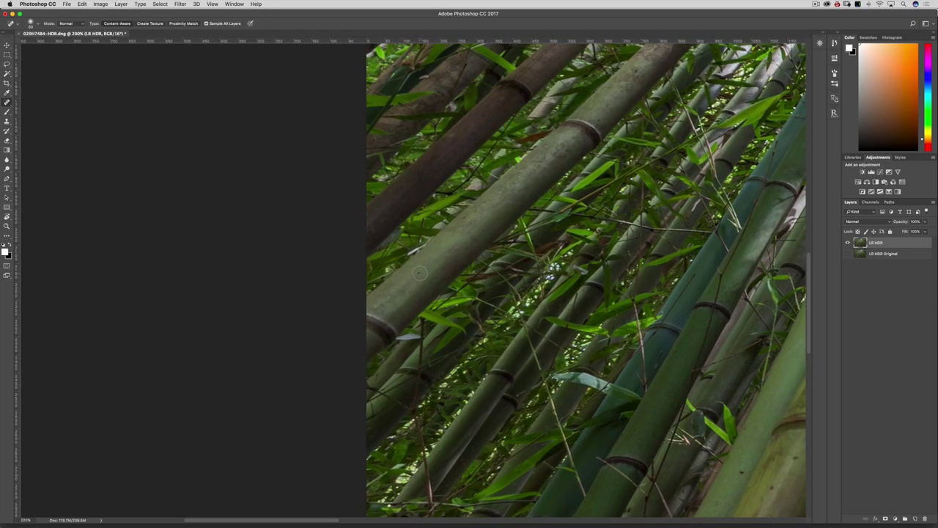
pyautogui.scroll(6, 444, 251)
pyautogui.hscroll(-2, 449, 278)
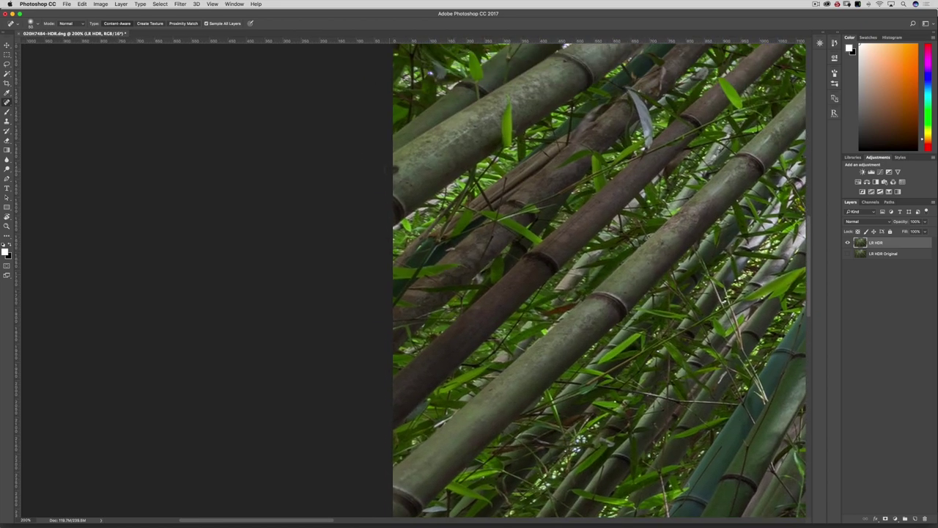
pyautogui.scroll(6, 425, 172)
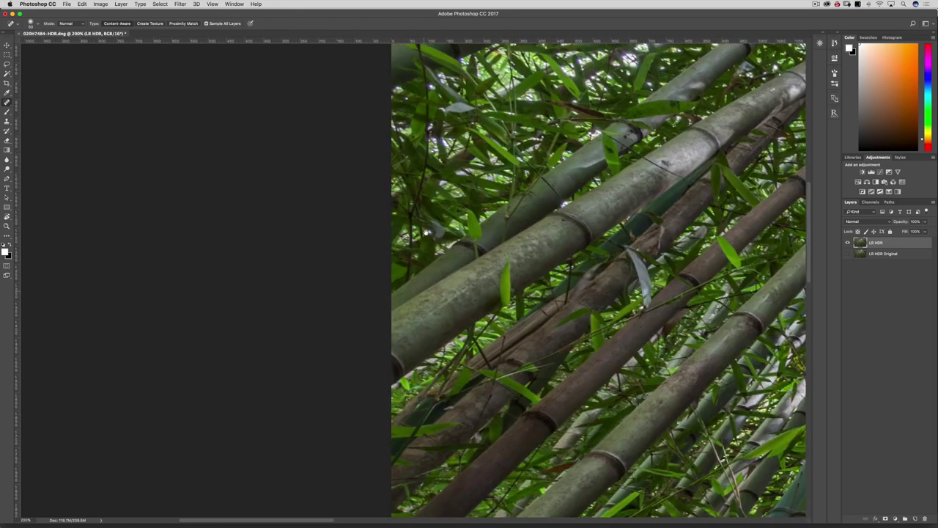
pyautogui.scroll(5, 444, 219)
pyautogui.hscroll(1, 445, 218)
pyautogui.scroll(2, 444, 219)
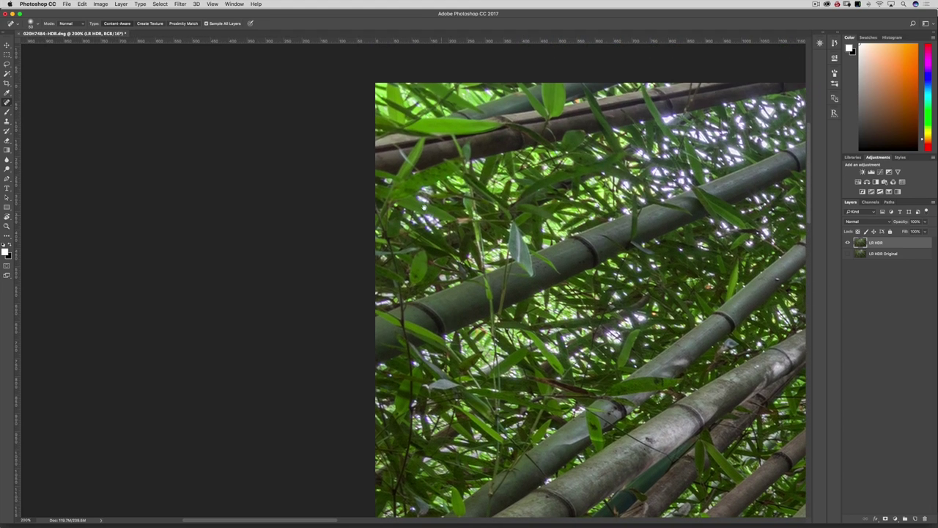
pyautogui.scroll(-5, 445, 218)
pyautogui.hscroll(4, 445, 218)
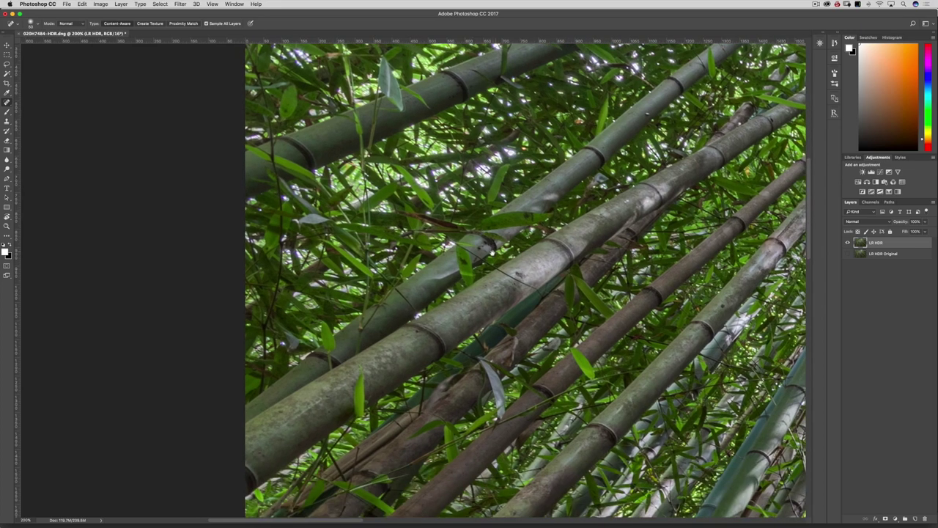
pyautogui.scroll(-6, 444, 219)
pyautogui.hscroll(3, 445, 218)
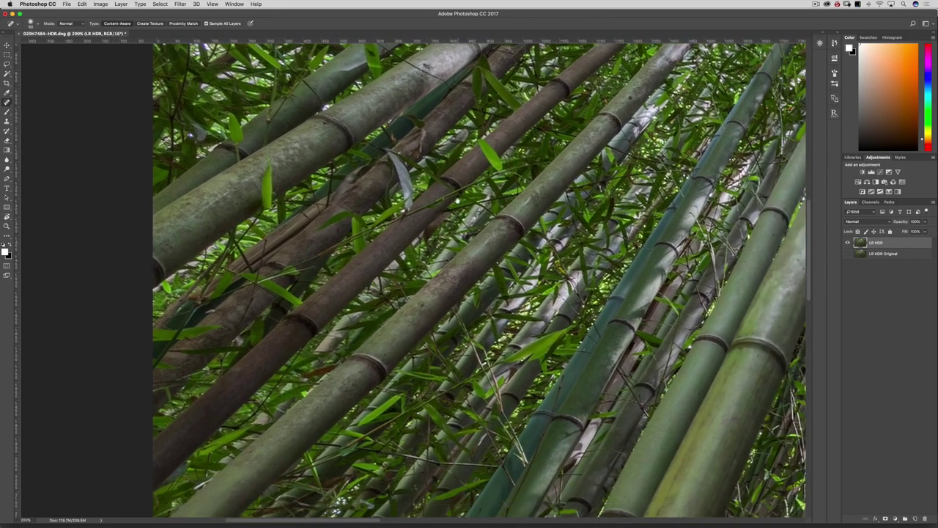
pyautogui.scroll(-6, 458, 199)
pyautogui.hscroll(3, 447, 205)
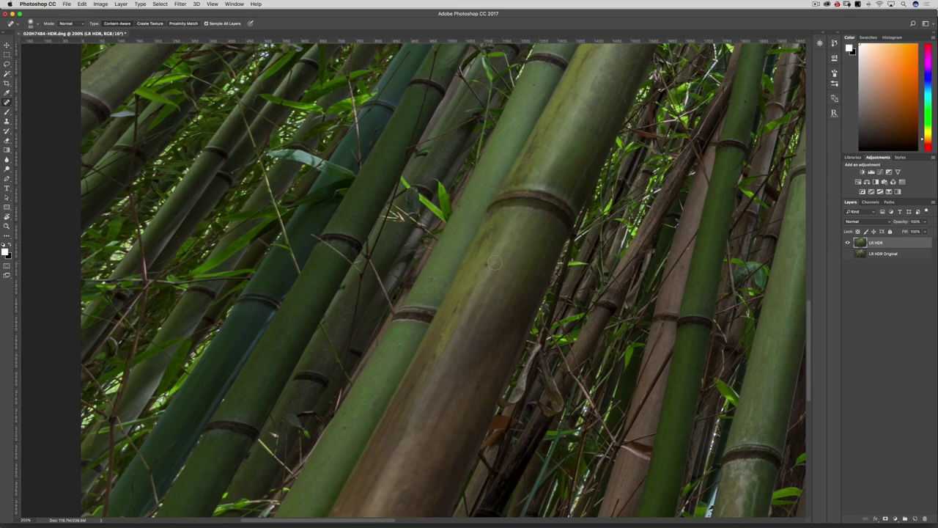
pyautogui.scroll(-8, 503, 283)
pyautogui.hscroll(5, 503, 283)
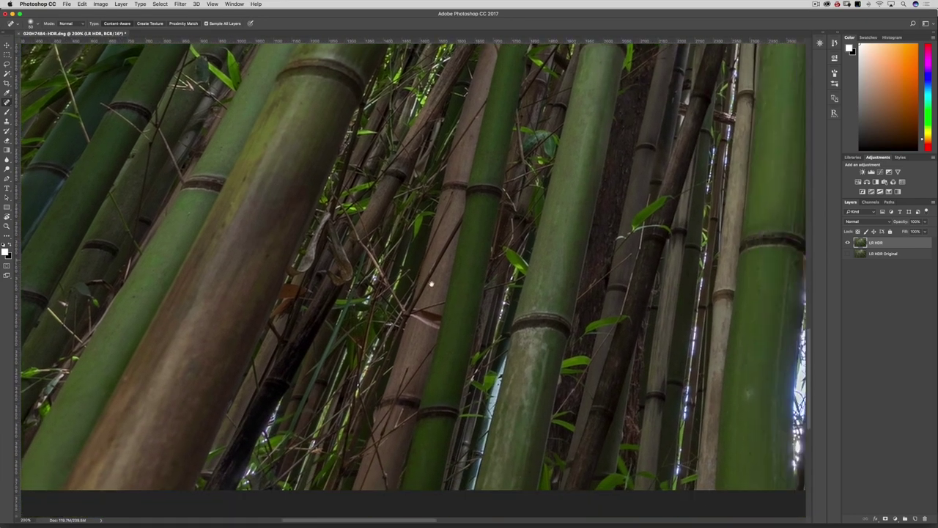
pyautogui.scroll(-2, 537, 284)
pyautogui.hscroll(5, 537, 285)
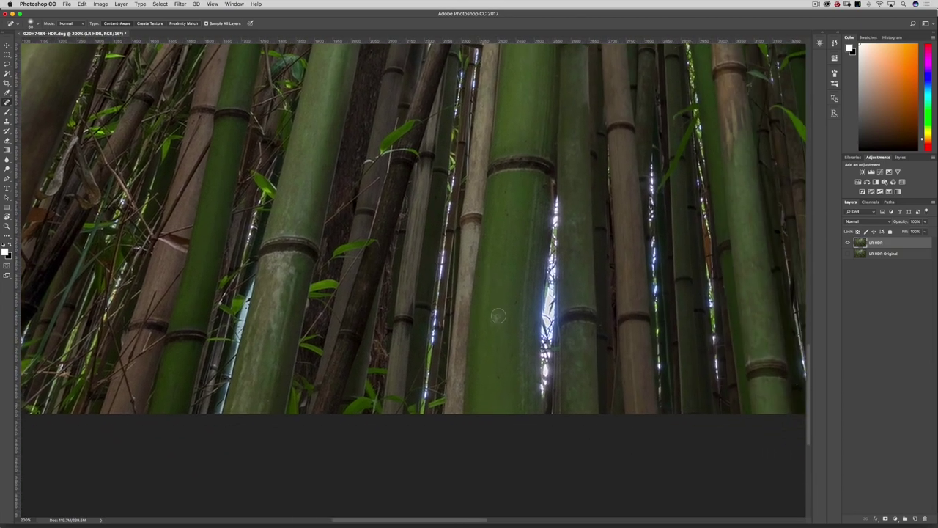
pyautogui.scroll(5, 509, 298)
pyautogui.hscroll(5, 509, 298)
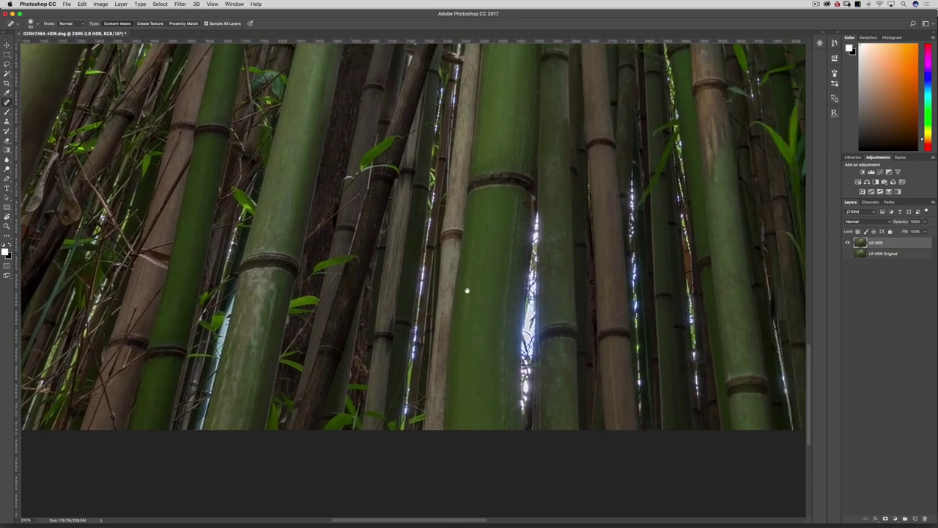
pyautogui.scroll(6, 496, 300)
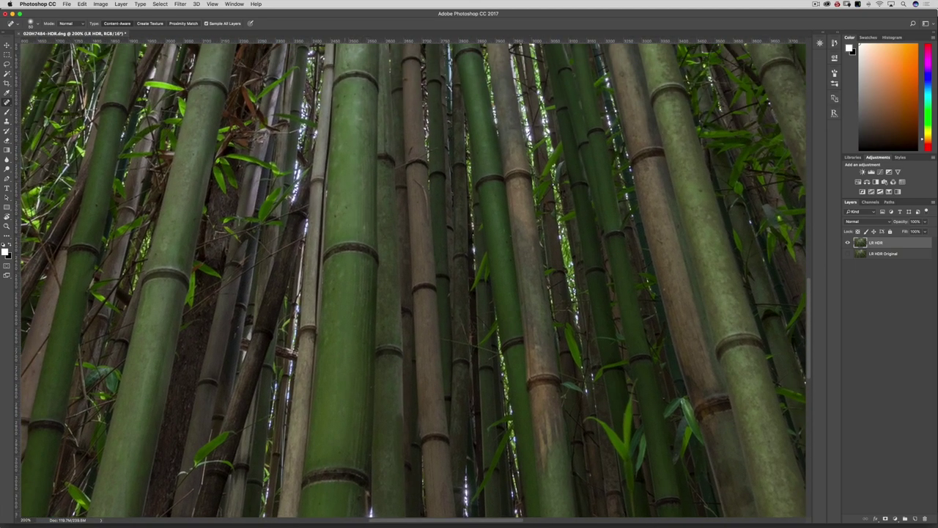
pyautogui.click(345, 209)
# Pan across the right-hand bamboo to check for more spots, then fit the image on screen.
pyautogui.scroll(-10, 437, 235)
pyautogui.hscroll(6, 438, 234)
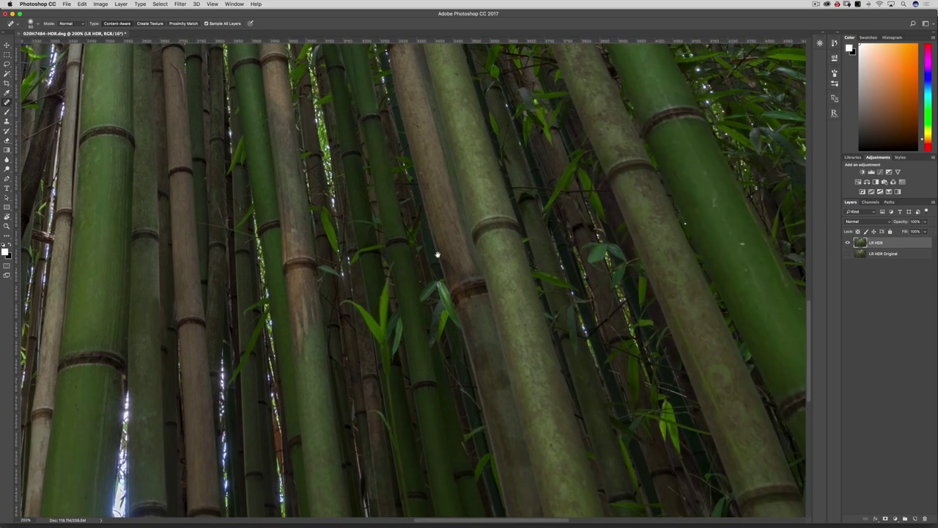
pyautogui.scroll(-10, 438, 268)
pyautogui.hscroll(5, 438, 268)
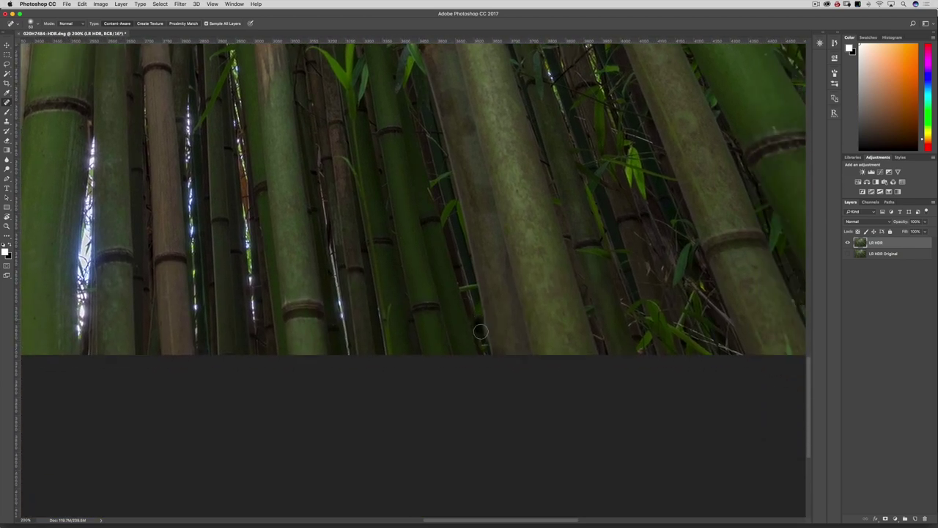
pyautogui.moveTo(541, 297); pyautogui.dragTo(466, 272)
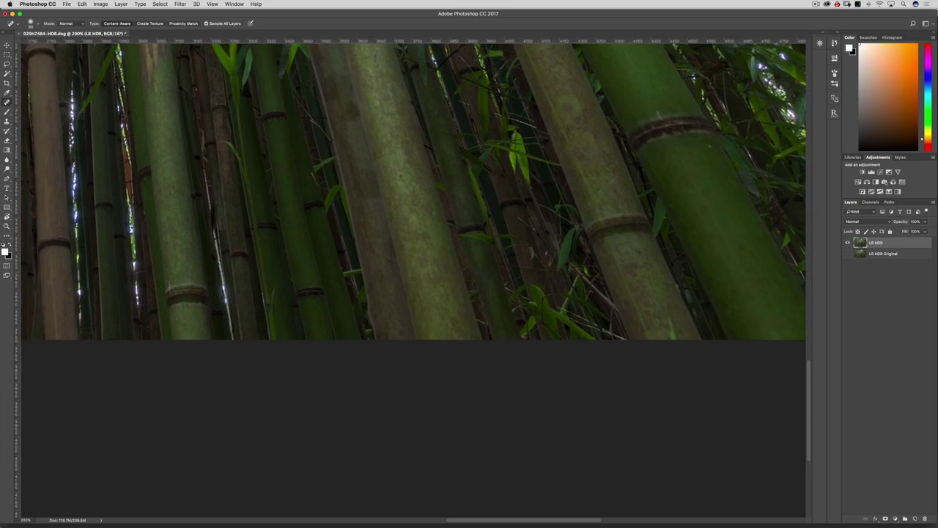
pyautogui.press('super+0')
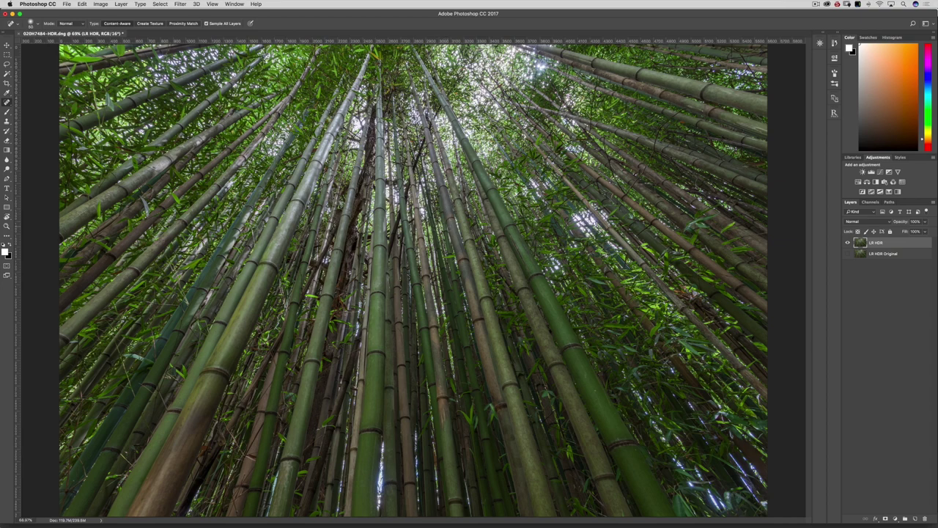
# With the Move tool active, duplicate LR HDR into an 'LR HDR copy' layer above it.
pyautogui.press('v')
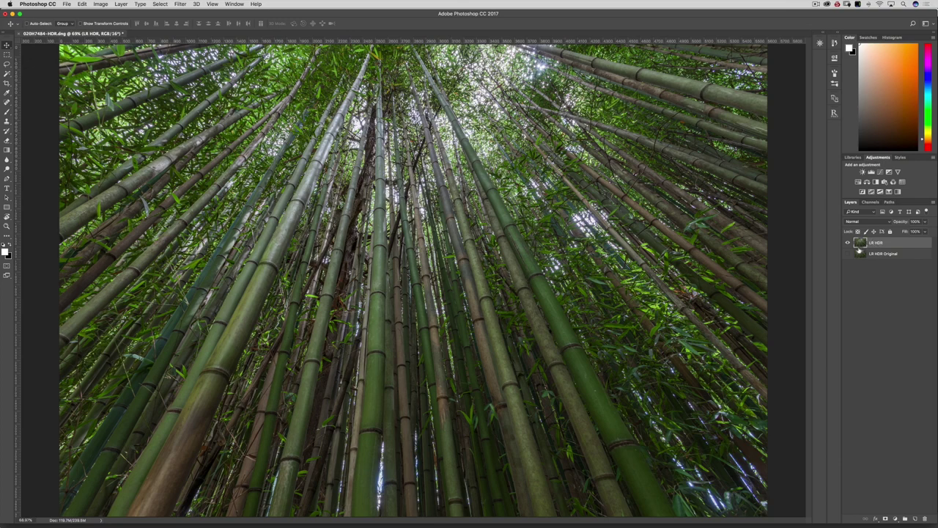
pyautogui.press('super+j')
pyautogui.click(865, 253)
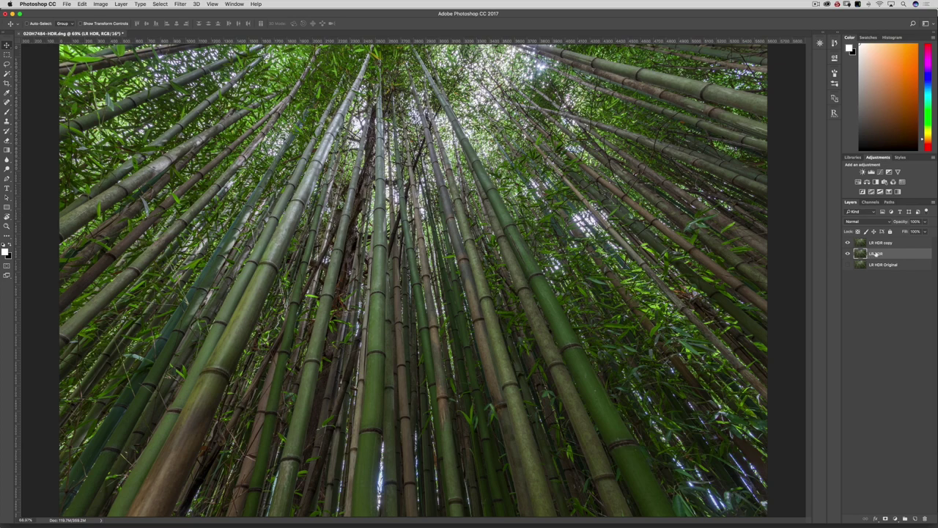
pyautogui.click(858, 244)
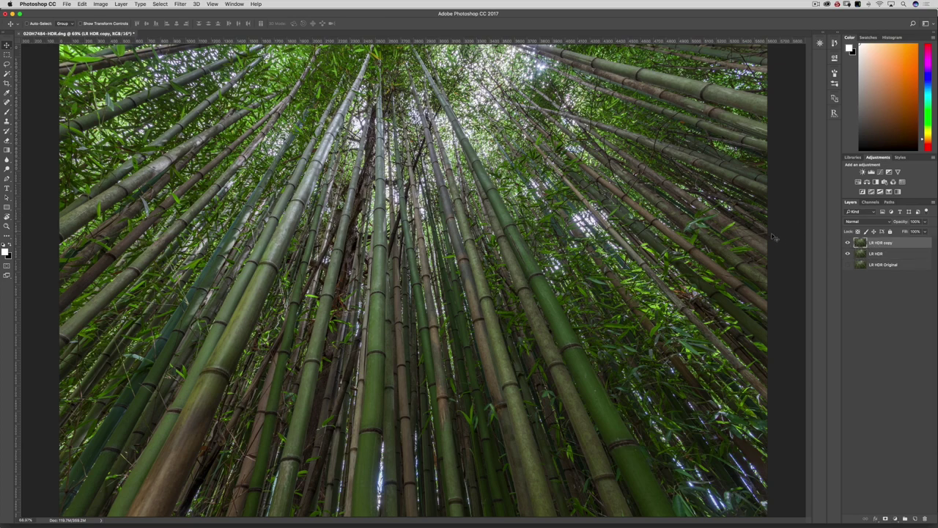
pyautogui.click(864, 254)
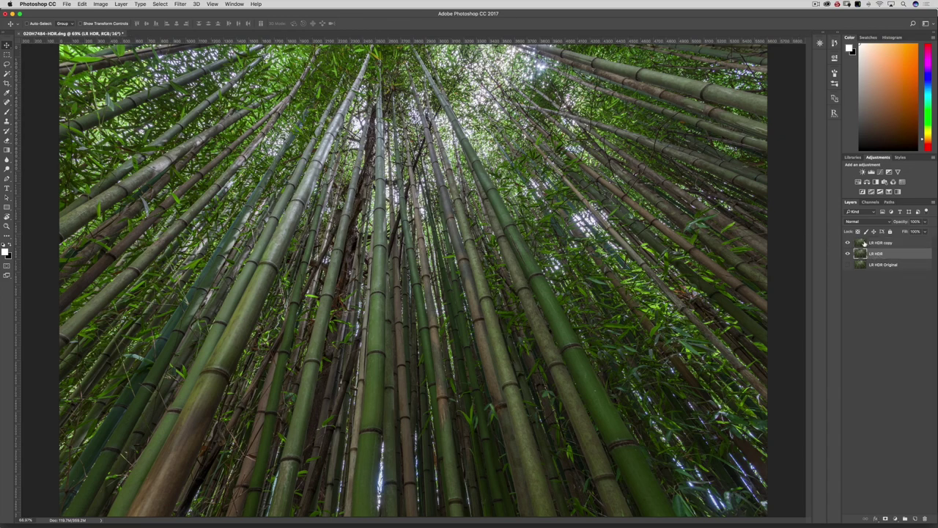
# Run Nik Collection's HDR Efex Pro 2 filter on the selected LR HDR copy layer.
pyautogui.click(865, 244)
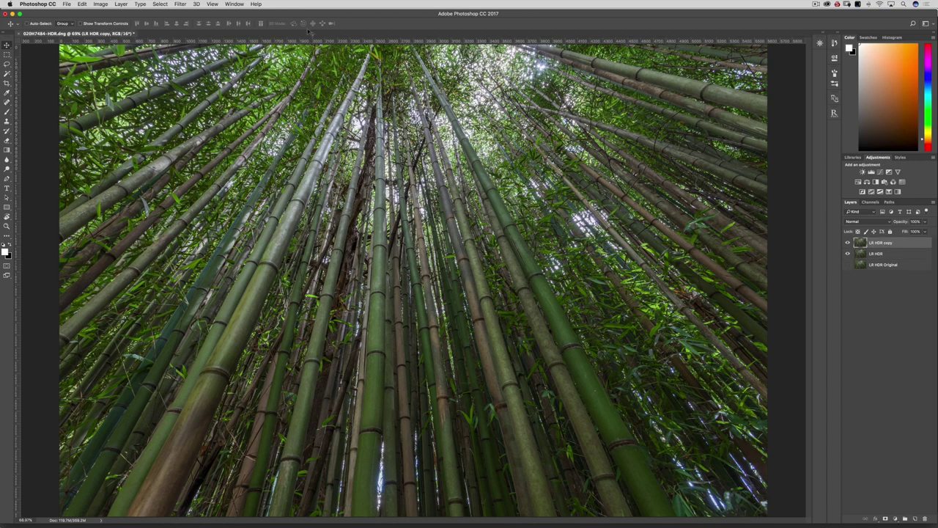
pyautogui.click(180, 4)
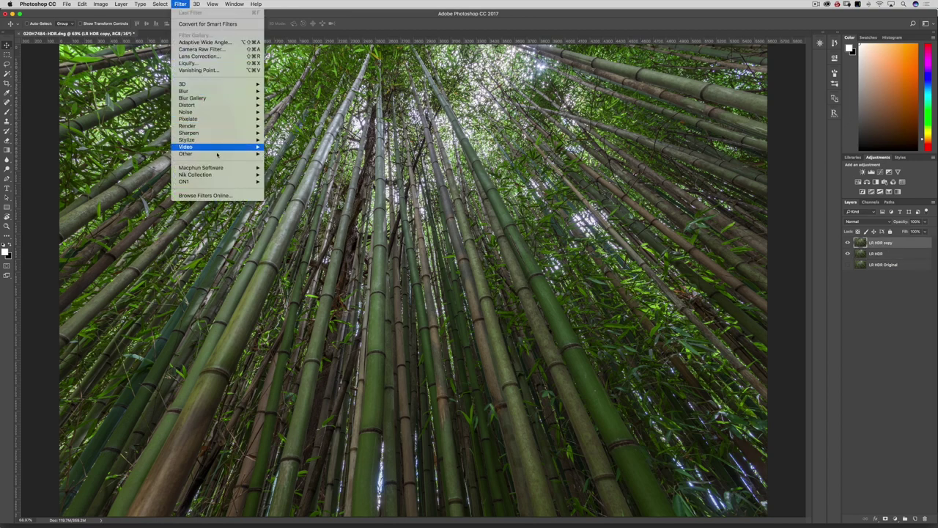
pyautogui.moveTo(220, 176)
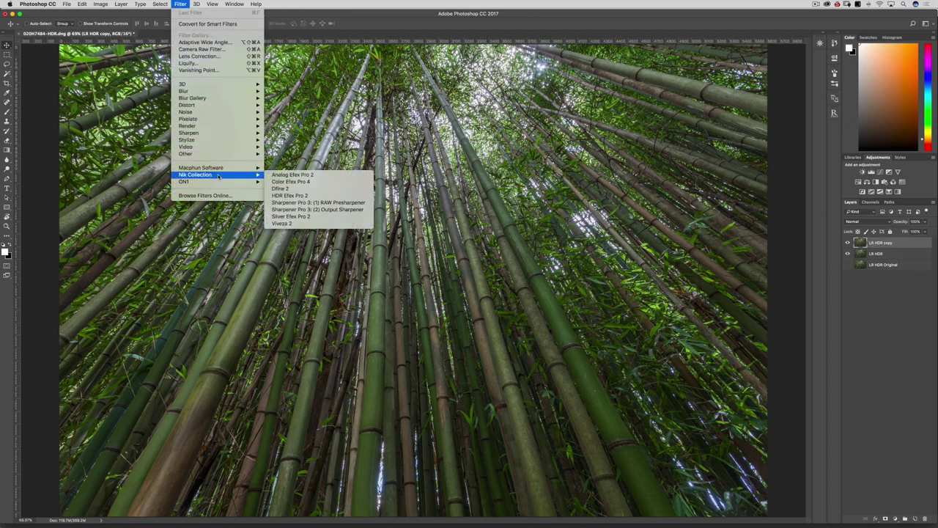
pyautogui.click(312, 197)
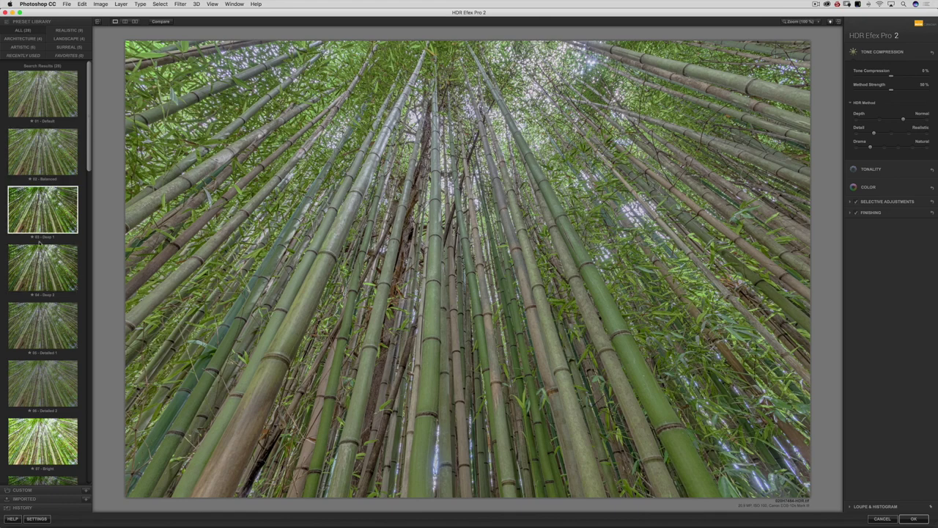
# Try the 03 - Deep 1 and 22 - Indoor 2 presets, then apply 25 - Soft with Tone Compression near 8%.
pyautogui.click(47, 208)
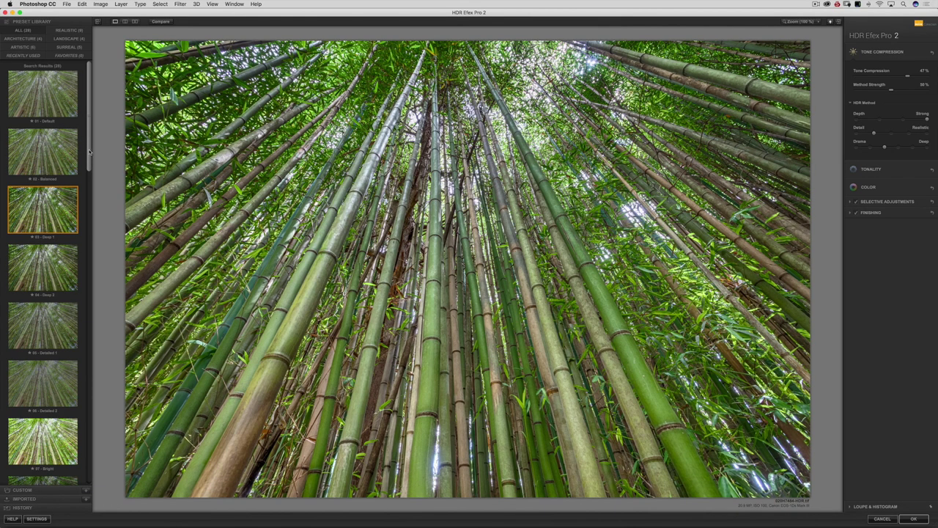
pyautogui.moveTo(91, 156); pyautogui.dragTo(91, 179)
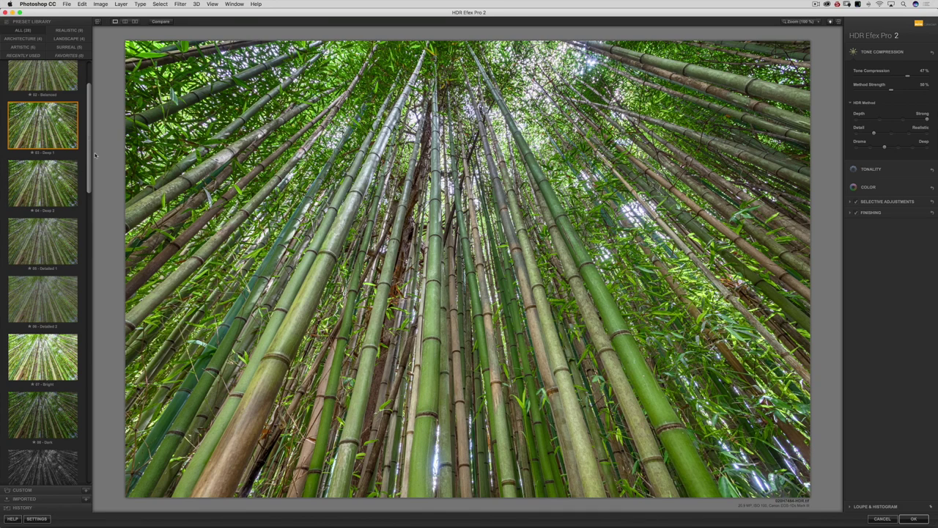
pyautogui.moveTo(91, 163); pyautogui.dragTo(91, 369)
pyautogui.click(66, 360)
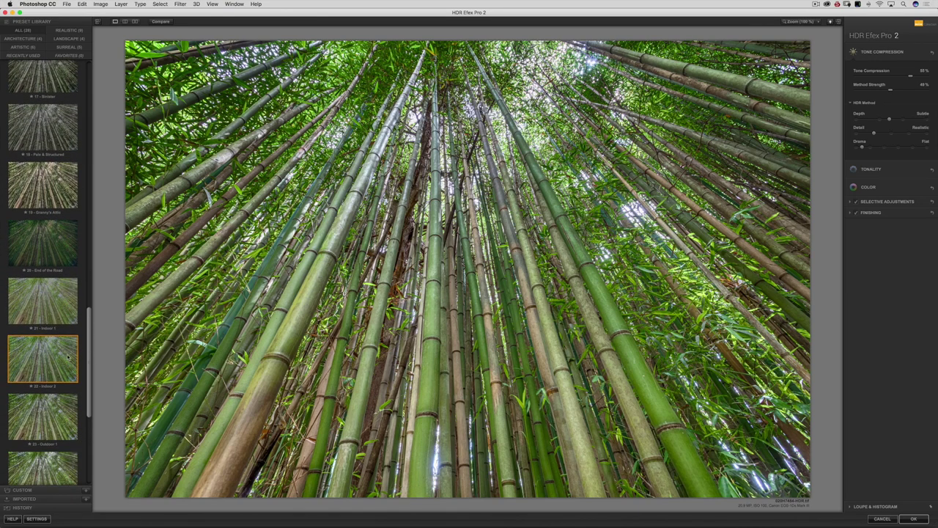
pyautogui.moveTo(86, 335); pyautogui.dragTo(89, 365)
pyautogui.click(59, 388)
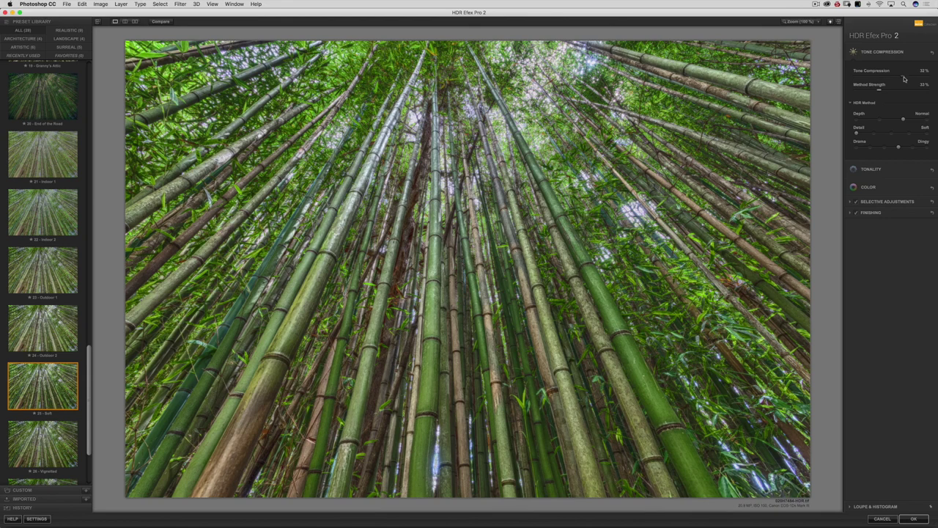
pyautogui.moveTo(903, 76); pyautogui.dragTo(891, 81)
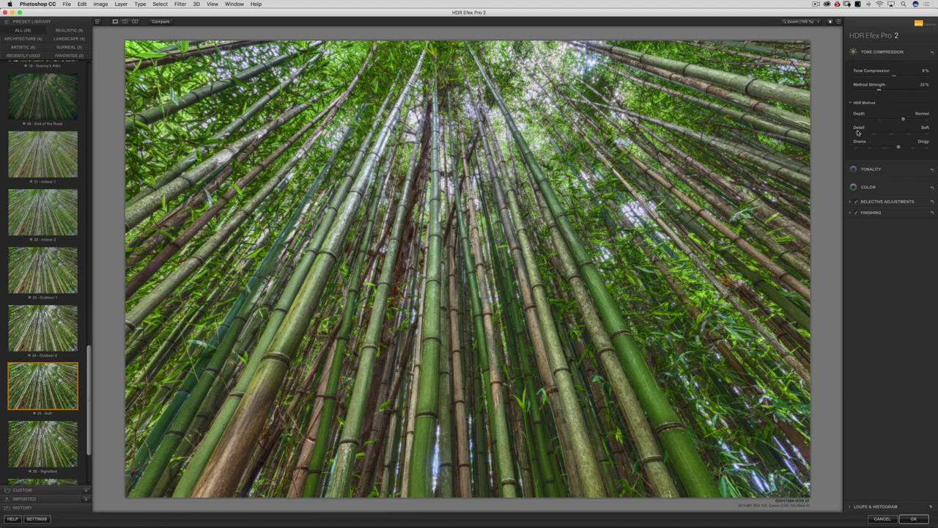
# Test a stronger Detail value, reset Detail to the Soft default, and apply the HDR result.
pyautogui.moveTo(866, 134); pyautogui.dragTo(874, 134)
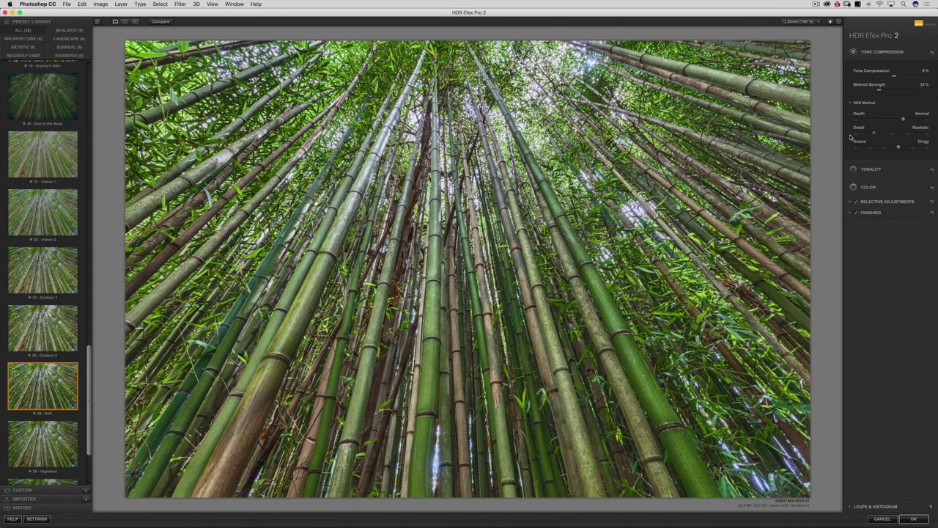
pyautogui.doubleClick(873, 135)
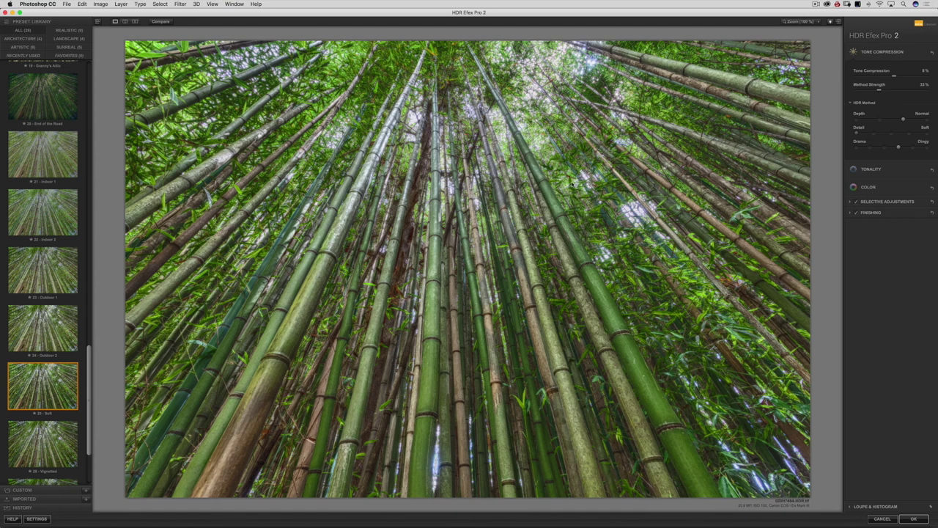
pyautogui.click(915, 518)
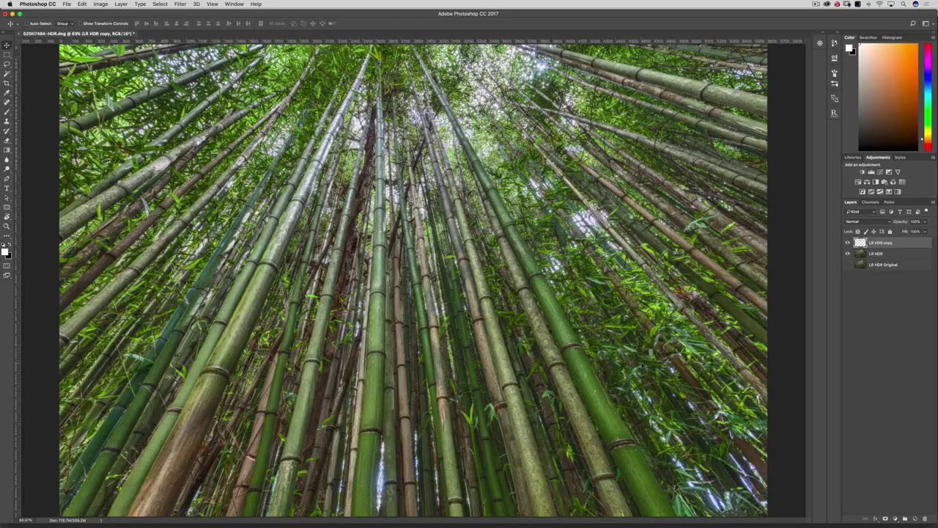
# Compare the HDR result by toggling LR HDR copy's visibility, then add a white layer mask to it.
pyautogui.click(848, 242)
pyautogui.click(849, 242)
pyautogui.click(848, 243)
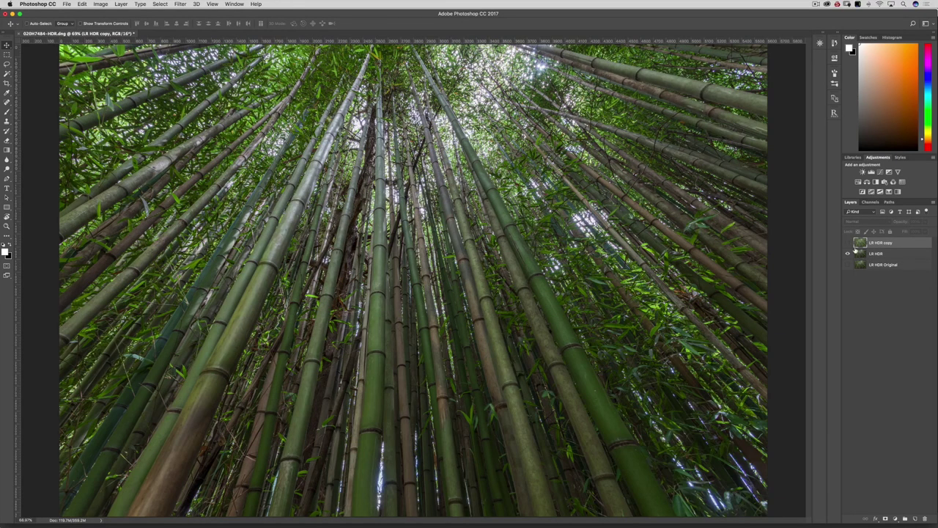
pyautogui.click(849, 243)
pyautogui.click(848, 243)
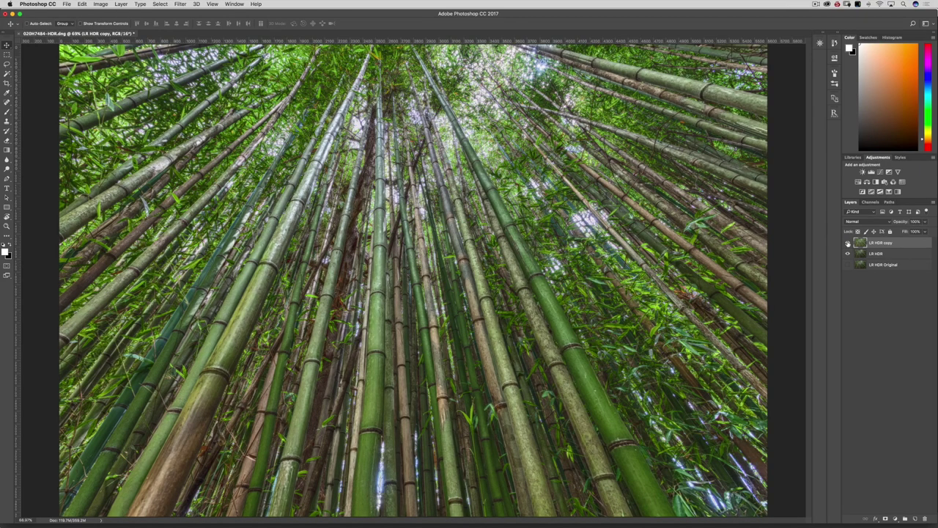
pyautogui.click(848, 243)
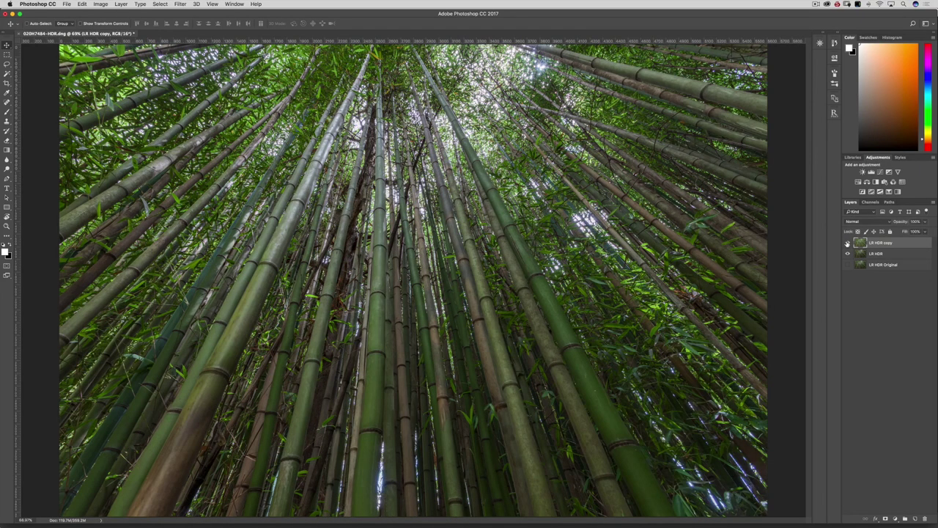
pyautogui.click(849, 243)
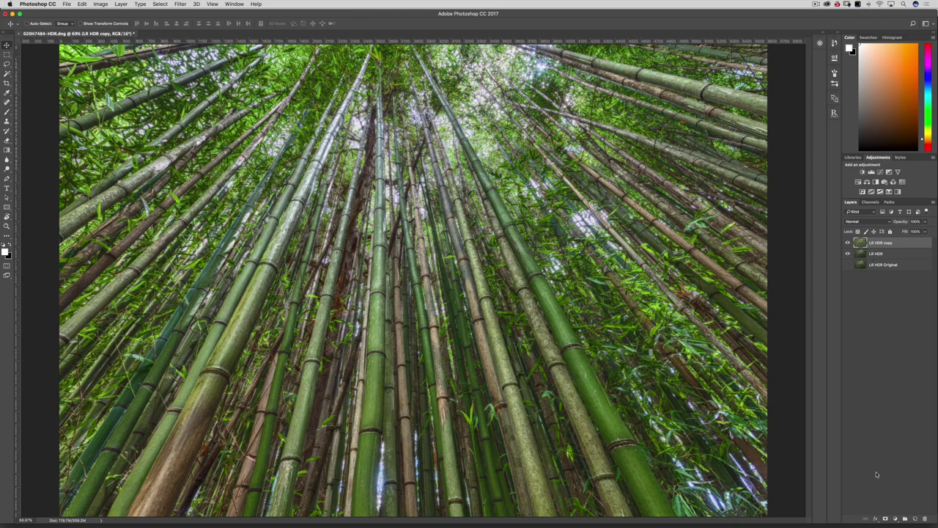
pyautogui.click(886, 520)
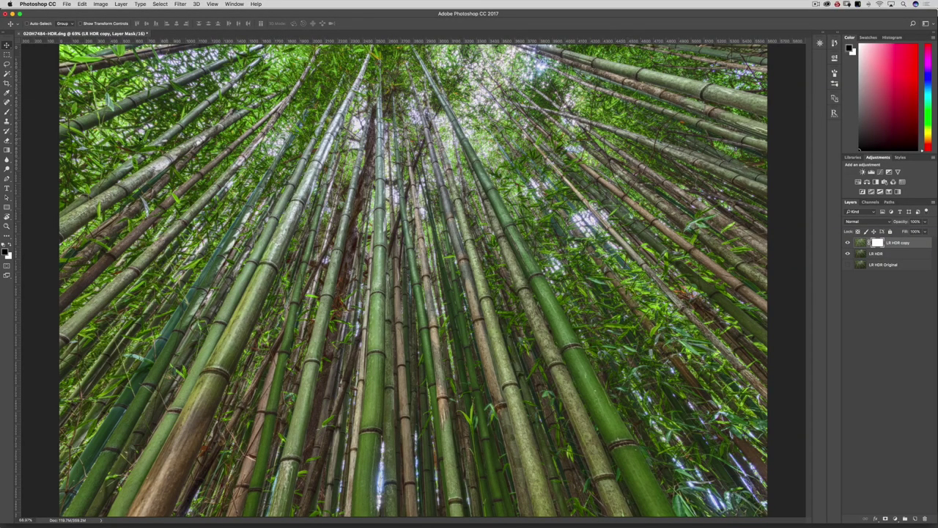
# Draw a vertical white-to-black gradient on the LR HDR copy mask with the Gradient tool, then view the mask alone.
pyautogui.click(6, 151)
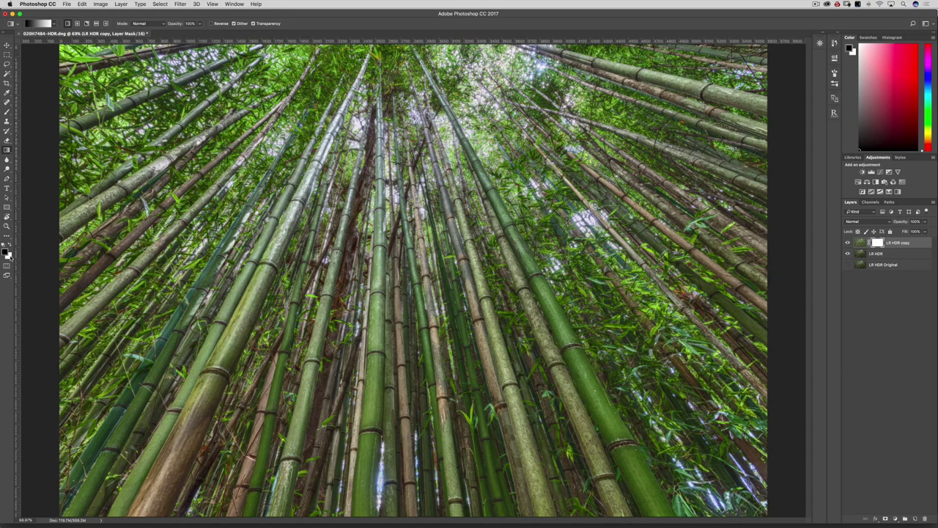
pyautogui.press('x')
pyautogui.press('x')
pyautogui.click(9, 245)
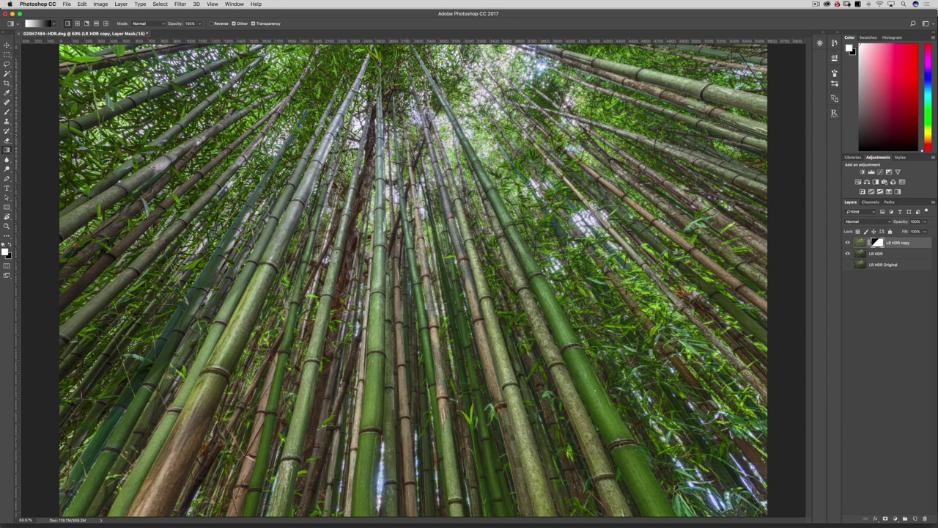
pyautogui.press('super+z')
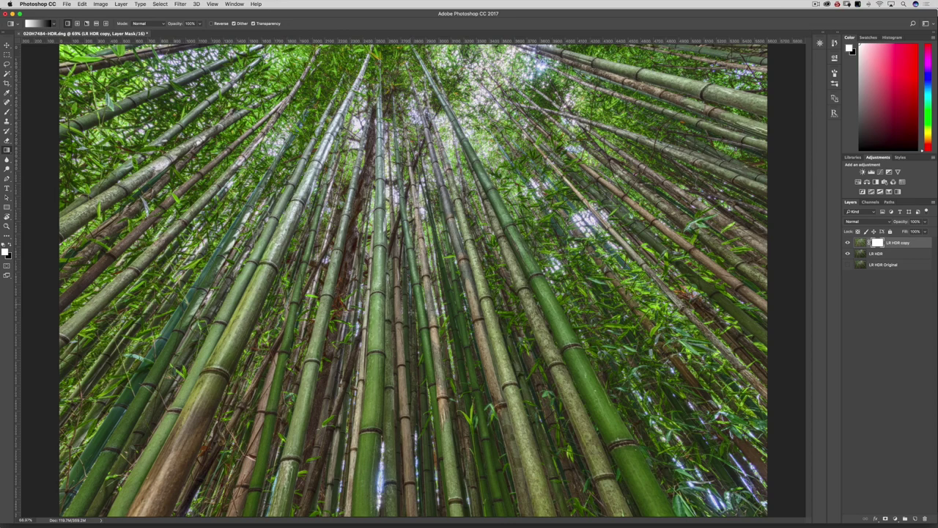
pyautogui.moveTo(417, 150); pyautogui.dragTo(409, 319)
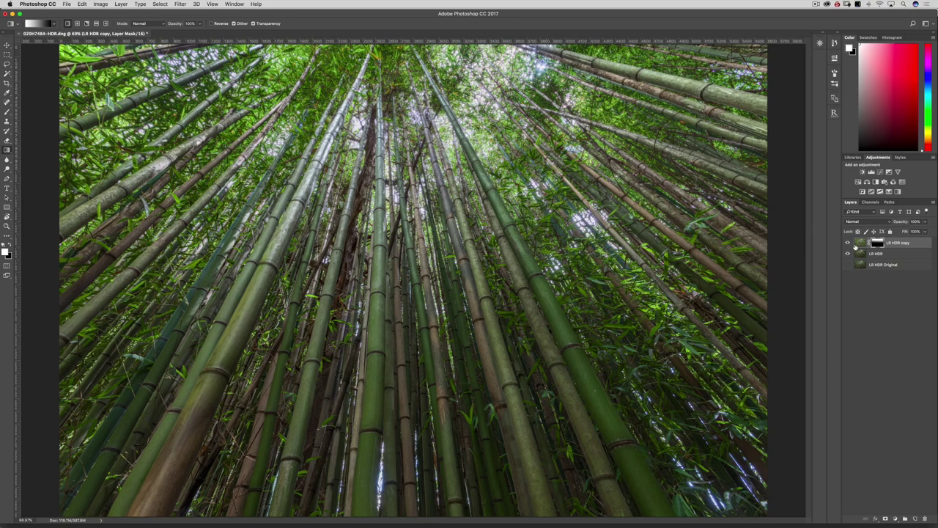
pyautogui.keyDown('alt'); pyautogui.click(879, 244); pyautogui.keyUp('alt')
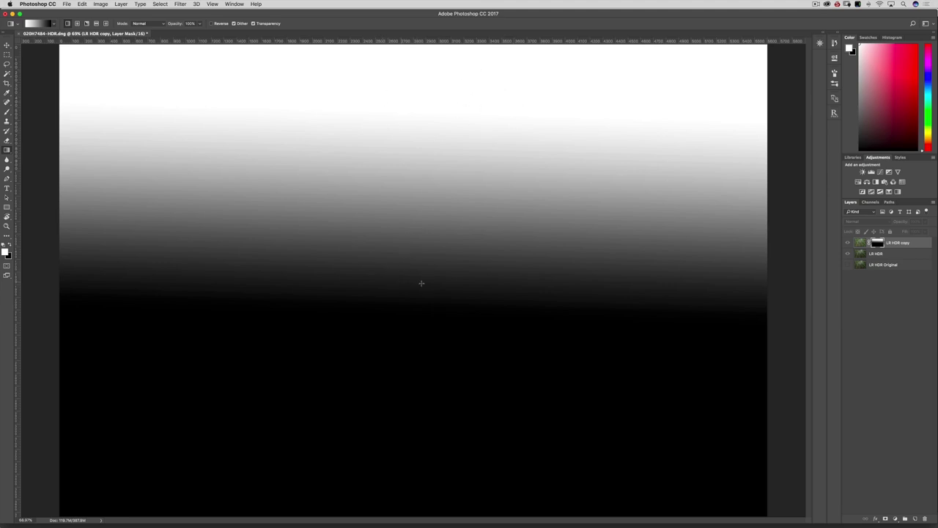
# Return from mask view to the photo and toggle LR HDR copy on and off to compare before and after.
pyautogui.keyDown('alt'); pyautogui.click(877, 245); pyautogui.keyUp('alt')
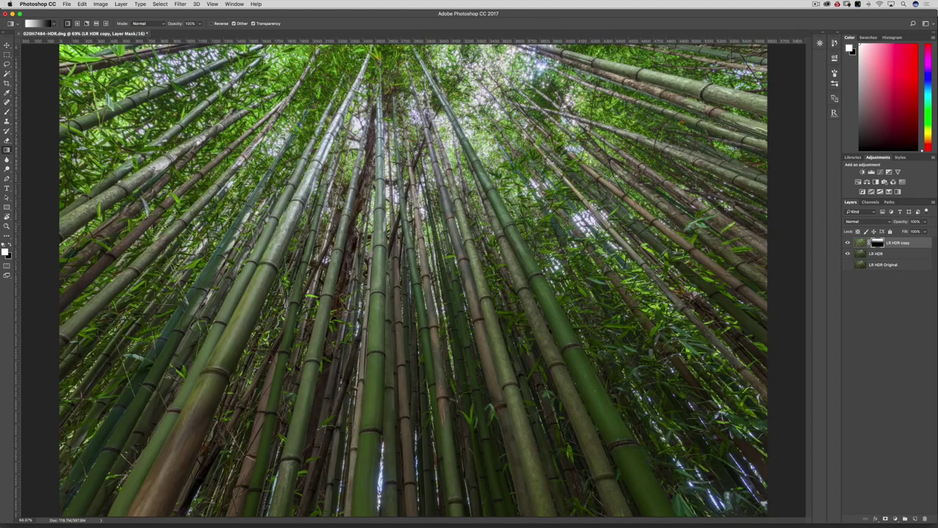
pyautogui.click(848, 244)
pyautogui.click(849, 244)
pyautogui.click(849, 243)
pyautogui.click(848, 243)
pyautogui.click(848, 244)
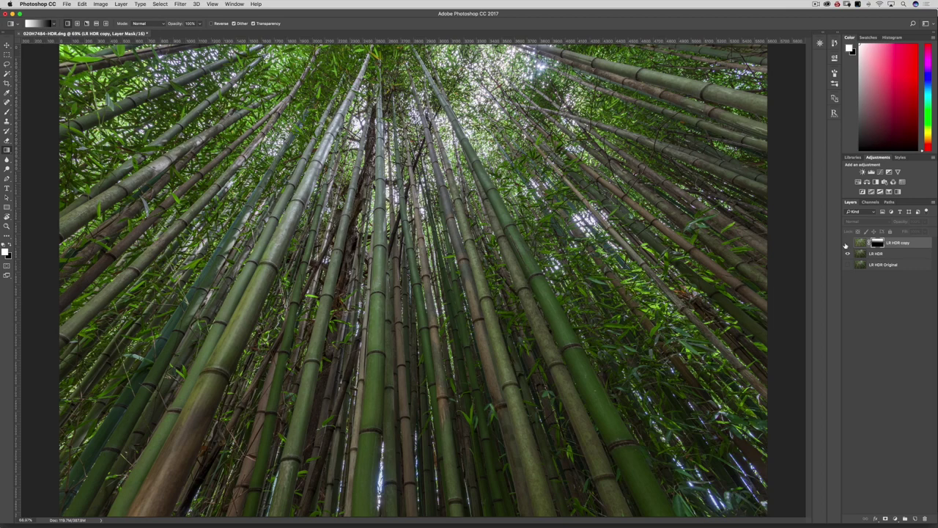
pyautogui.click(849, 244)
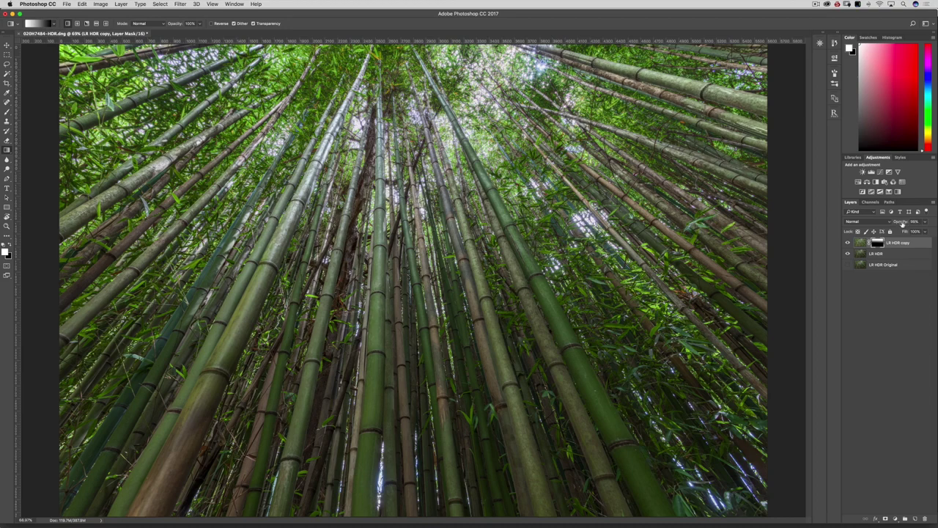
# Lower LR HDR copy's opacity to about 68%, comparing with the layer hidden and shown.
pyautogui.moveTo(903, 223)
pyautogui.mouseDown()
pyautogui.moveTo(895, 226)
pyautogui.moveTo(902, 224)
pyautogui.mouseUp()
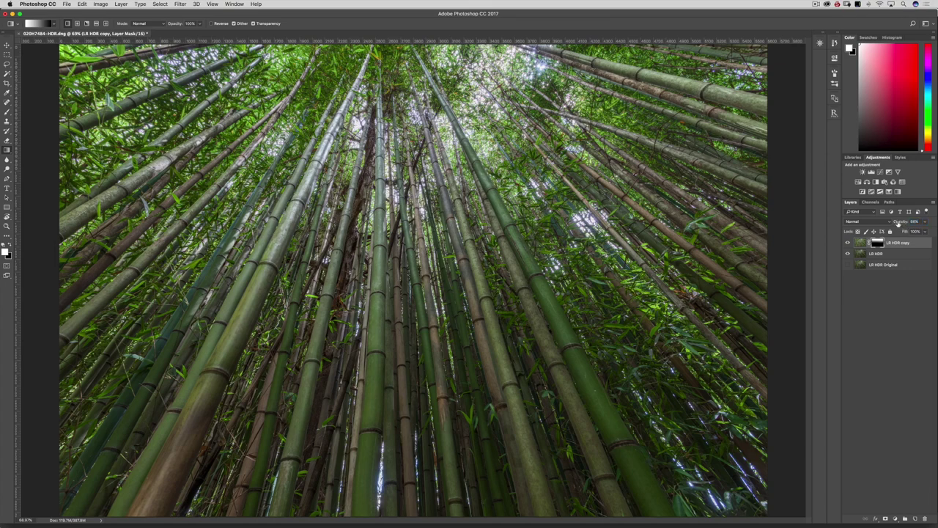
pyautogui.click(848, 243)
pyautogui.click(849, 243)
pyautogui.click(848, 243)
pyautogui.click(849, 243)
pyautogui.press('v')
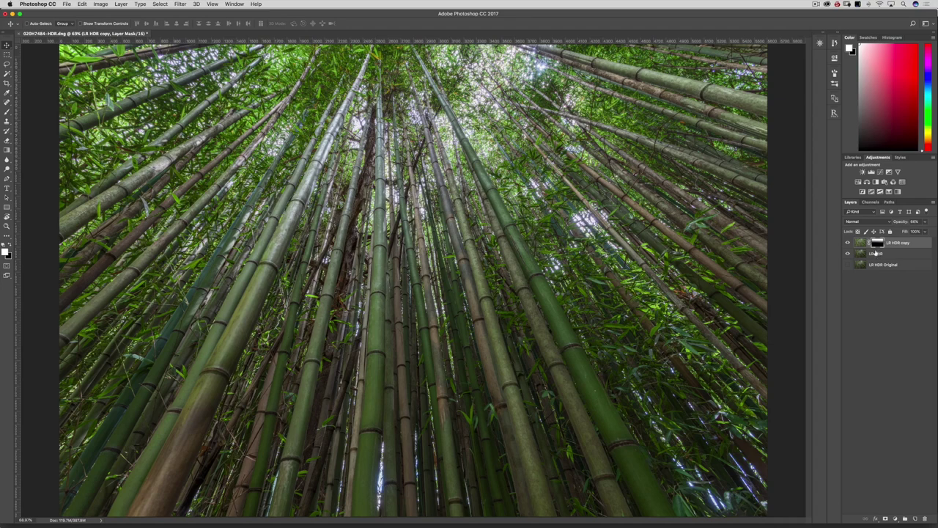
# Select LR HDR copy and LR HDR together and merge them into one layer with Cmd+E.
pyautogui.click(877, 254)
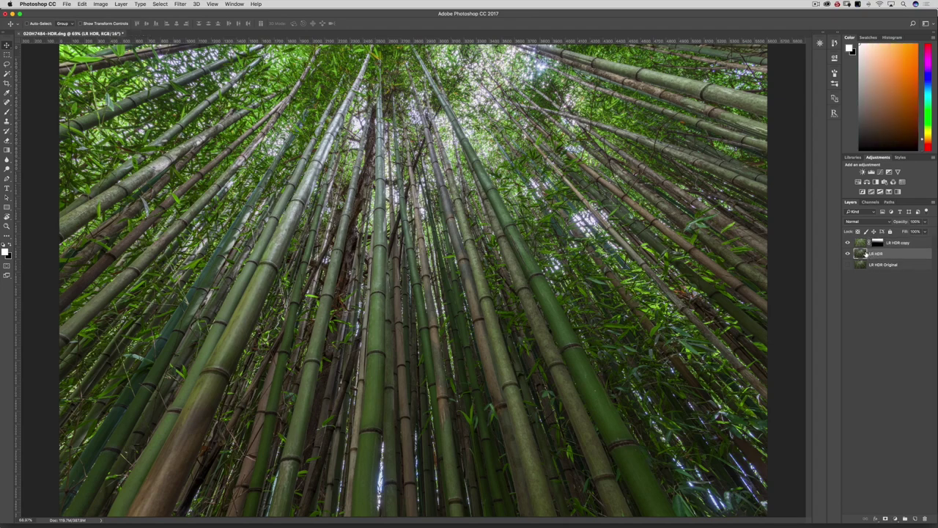
pyautogui.click(893, 243)
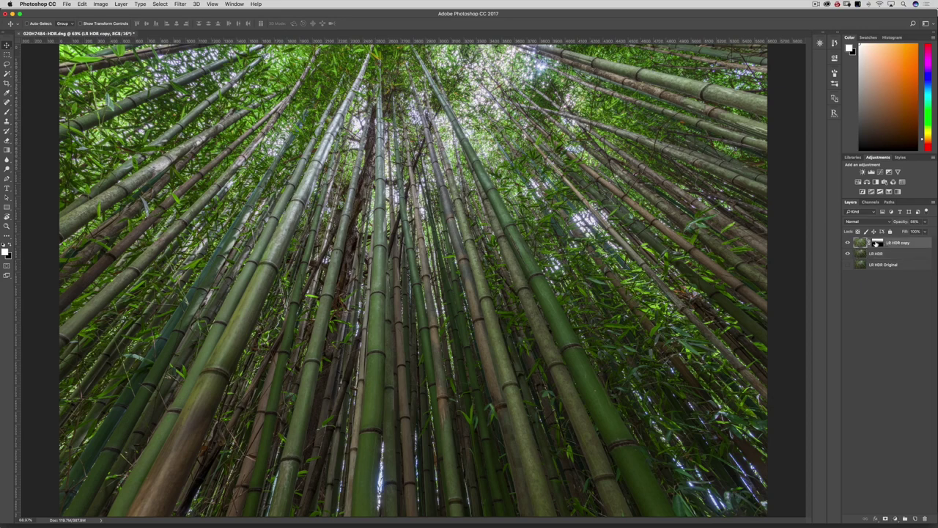
pyautogui.click(877, 243)
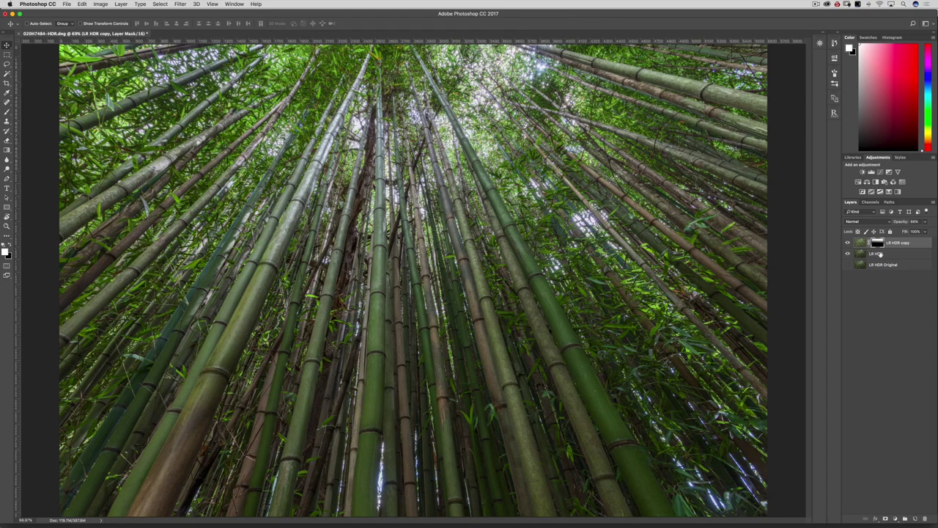
pyautogui.click(884, 255)
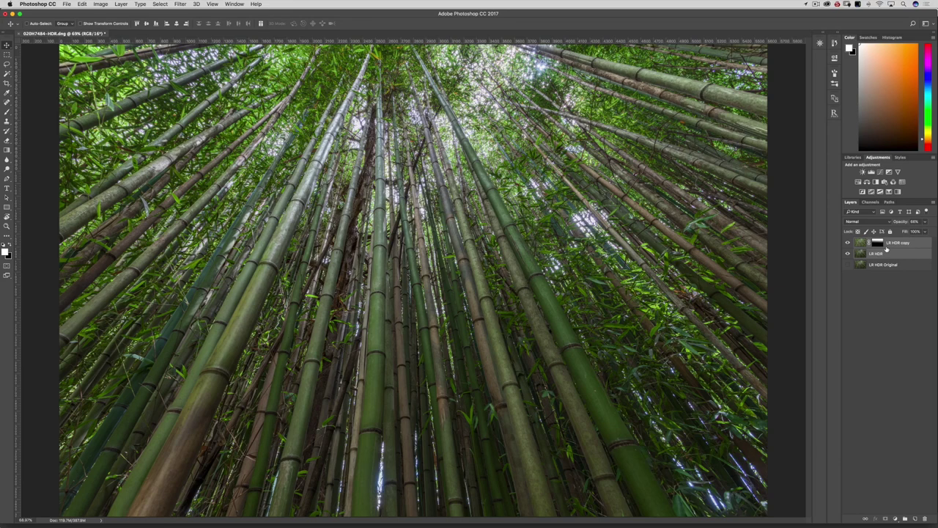
pyautogui.press('super+e')
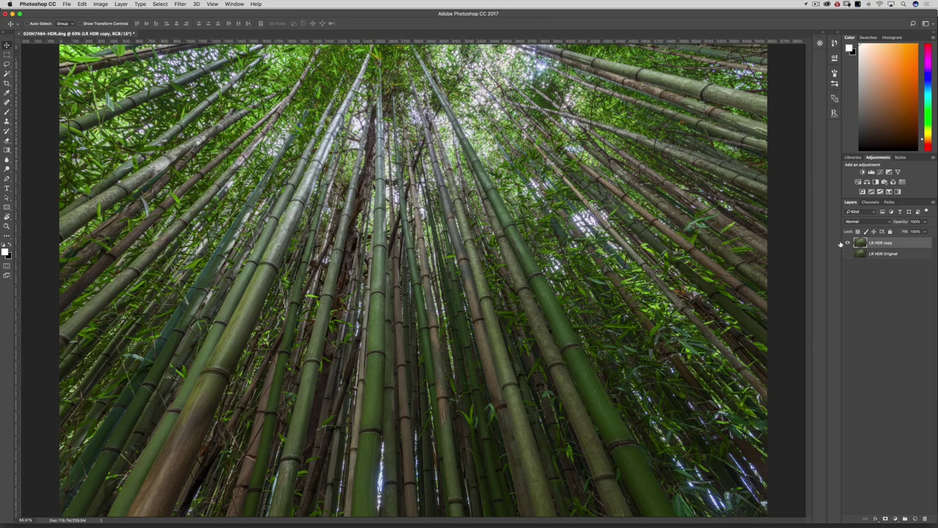
pyautogui.click(176, 4)
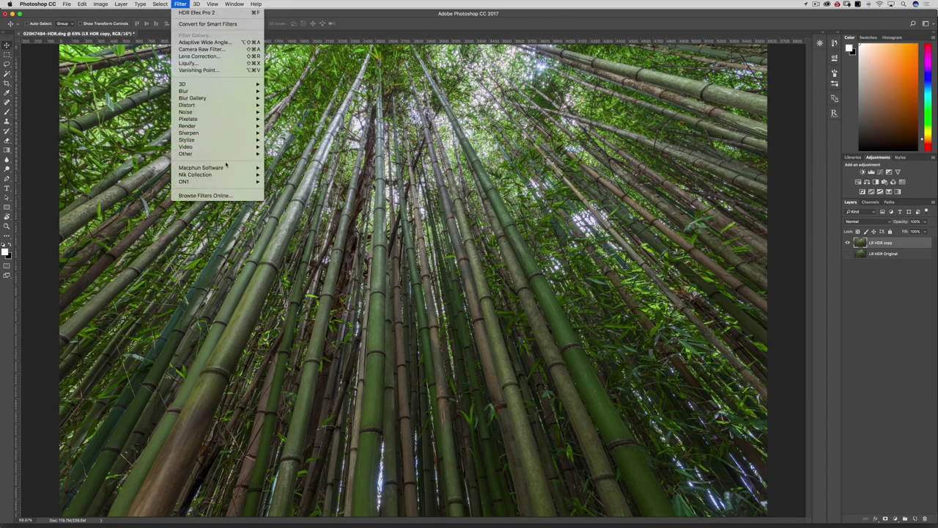
pyautogui.click(379, 13)
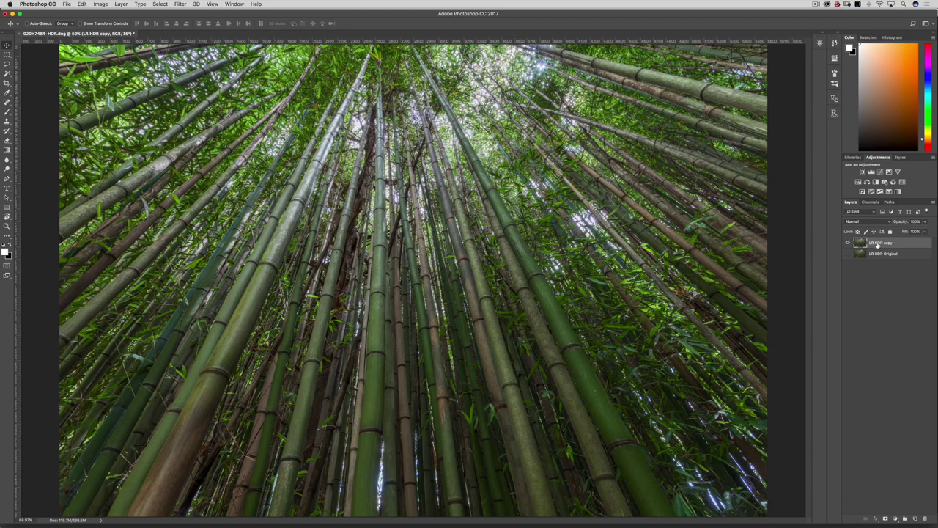
pyautogui.press('super+z')
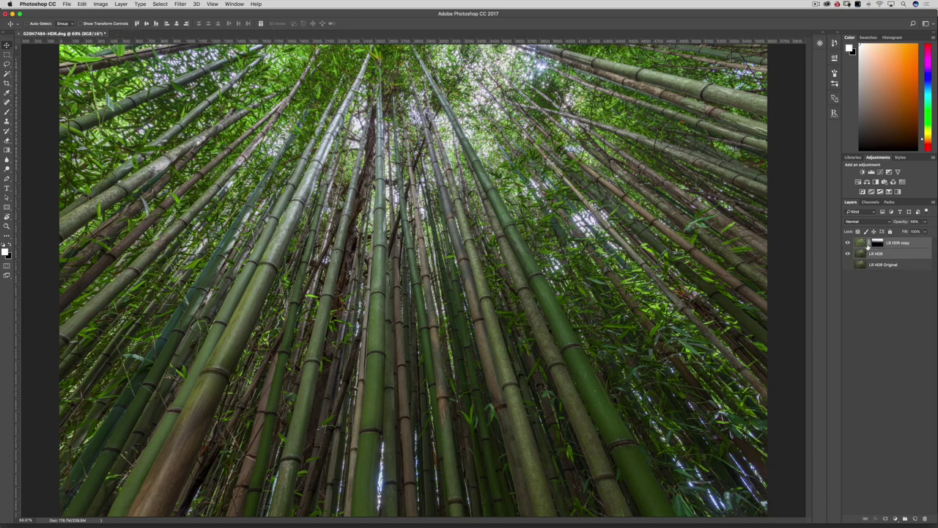
# Select LR HDR copy and LR HDR and group them into Group 1 with Cmd+G.
pyautogui.click(878, 242)
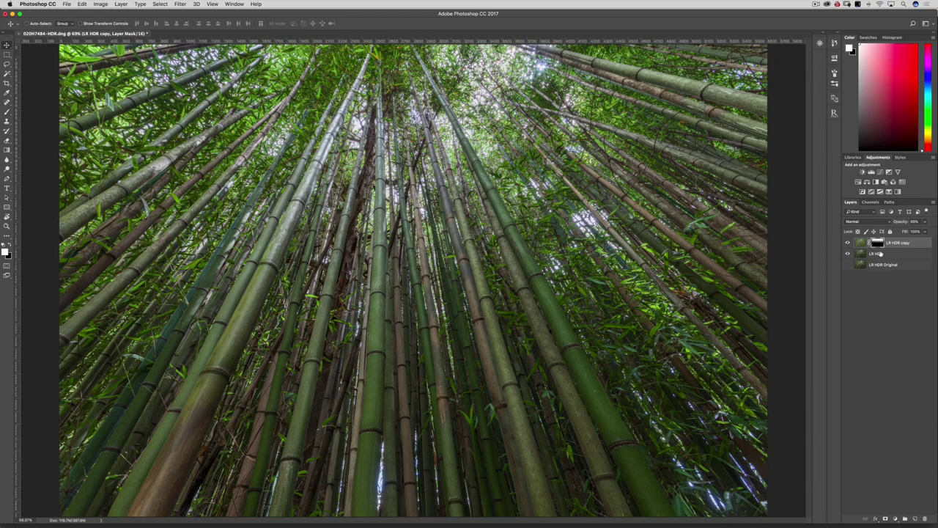
pyautogui.click(880, 253)
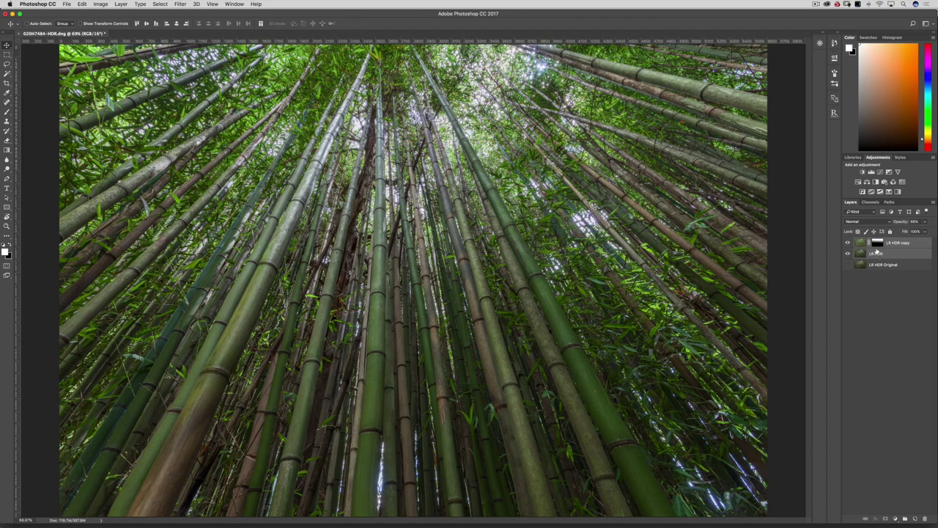
pyautogui.press('super+g')
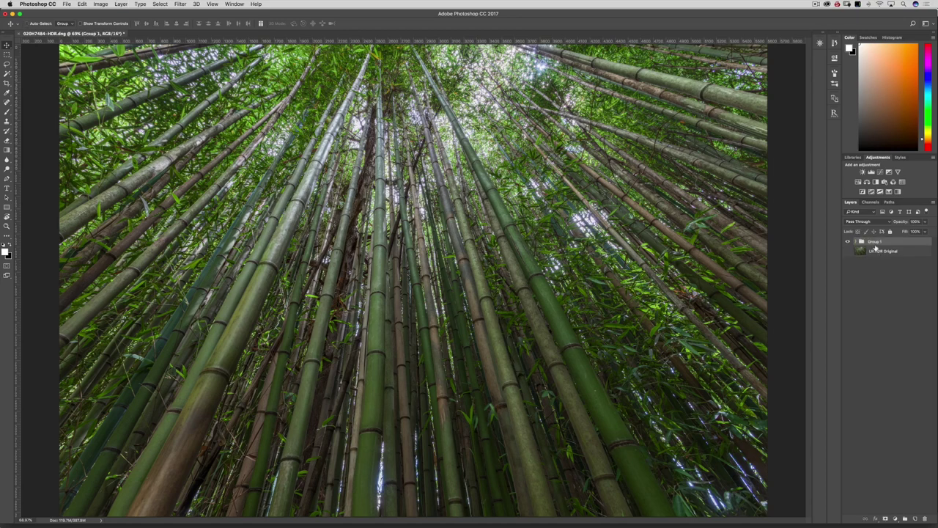
# Name the group 'Post Processing', then expand and collapse it to check its layers.
pyautogui.write('Ha')
pyautogui.write('st Processing')
pyautogui.press('Return')
pyautogui.click(856, 242)
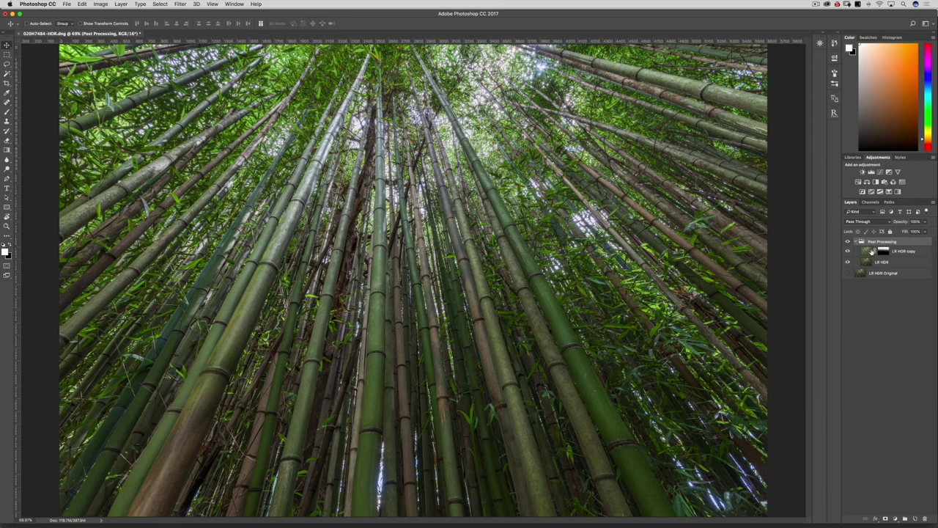
pyautogui.click(855, 241)
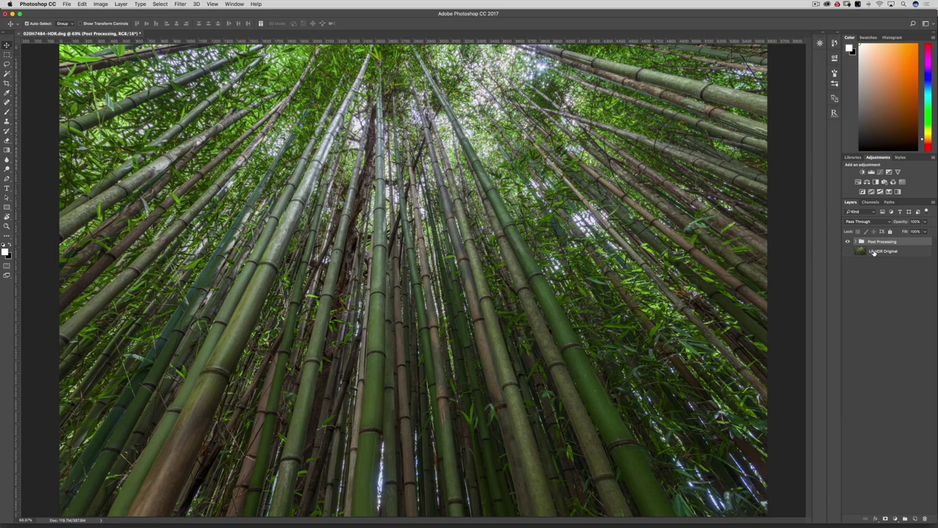
# Stamp all visible layers into a new merged Layer 1 and inspect the Post Processing group.
pyautogui.press('super+alt+shift+e')
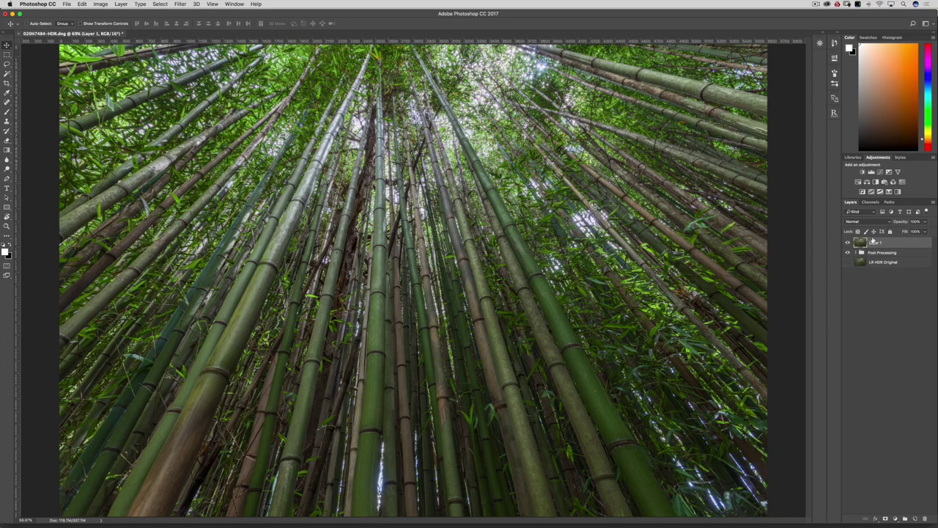
pyautogui.click(856, 253)
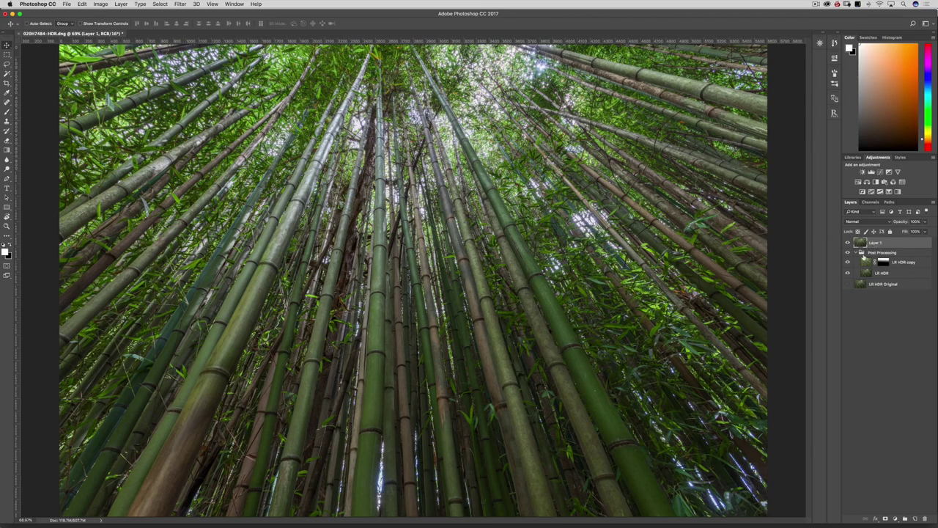
pyautogui.click(858, 253)
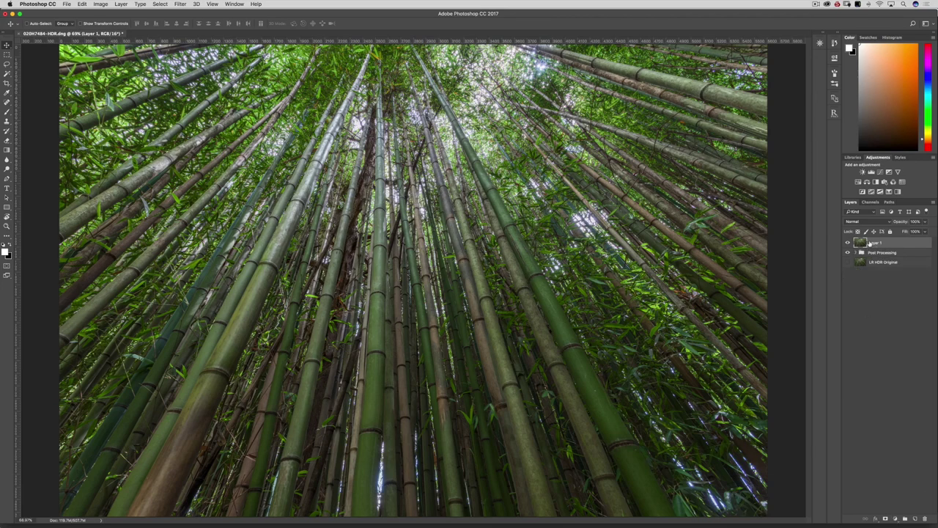
pyautogui.click(863, 253)
pyautogui.click(857, 253)
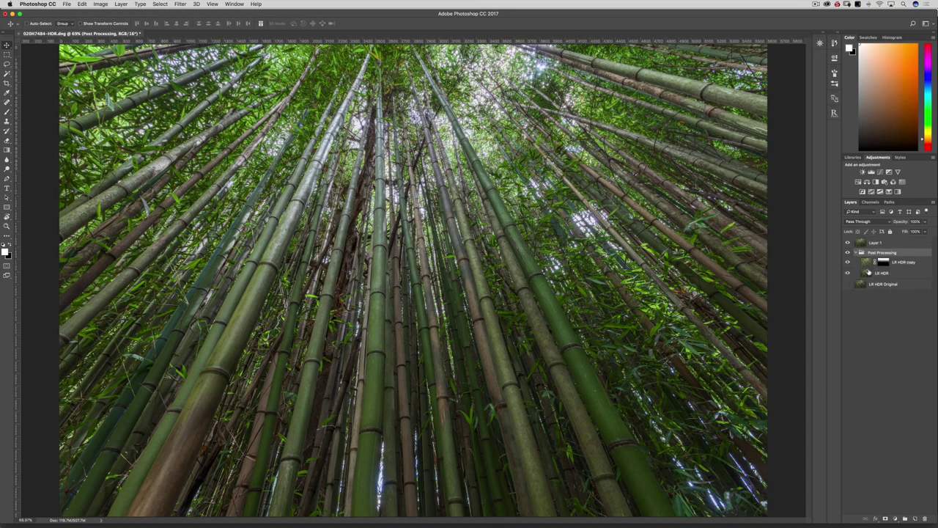
# Collapse Post Processing, select the merged Layer 1, and bring up the Filter menu.
pyautogui.click(859, 253)
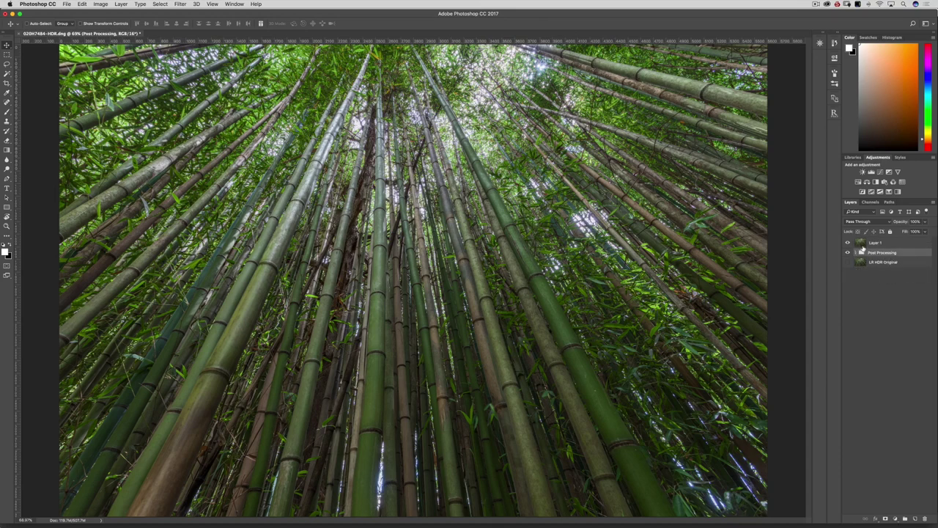
pyautogui.click(863, 242)
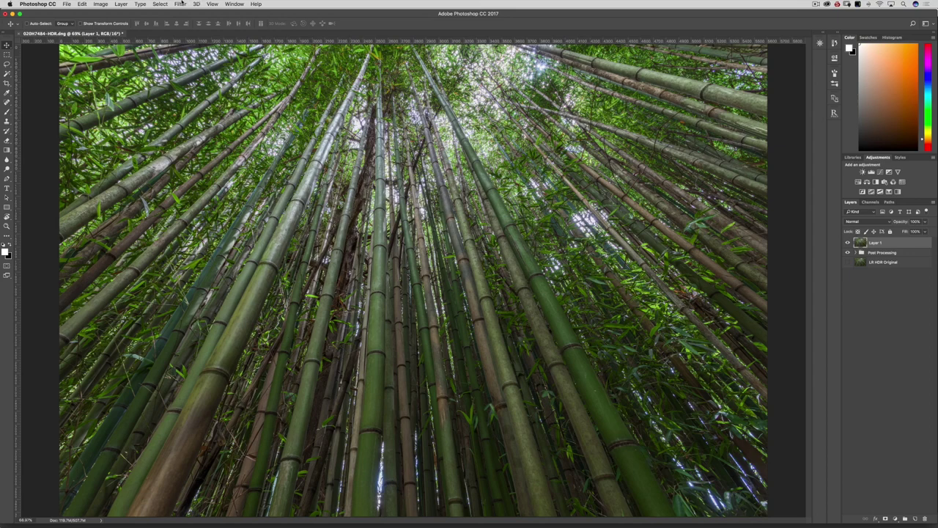
pyautogui.click(179, 3)
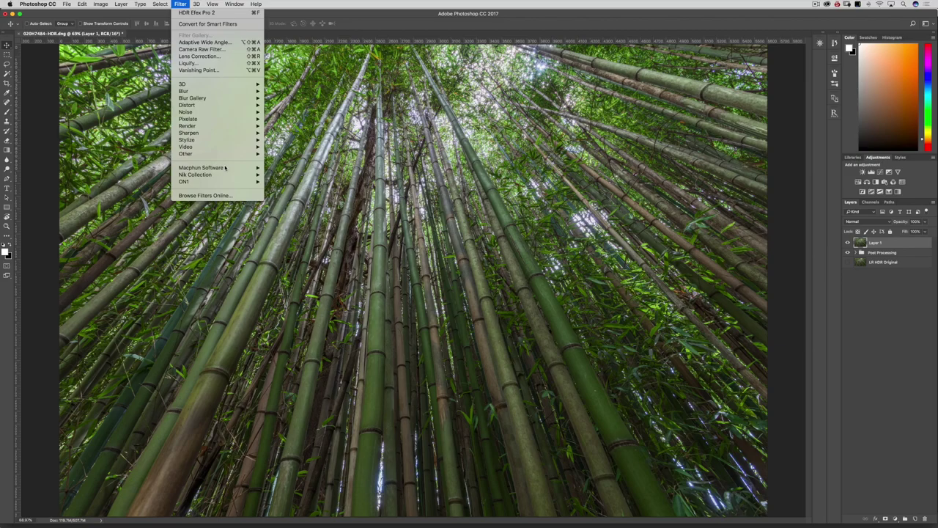
# Apply Color Efex Pro 4's Sunlight filter at 15% Light Strength as a new Sunlight (CEP 4) layer.
pyautogui.moveTo(224, 176)
pyautogui.click(293, 182)
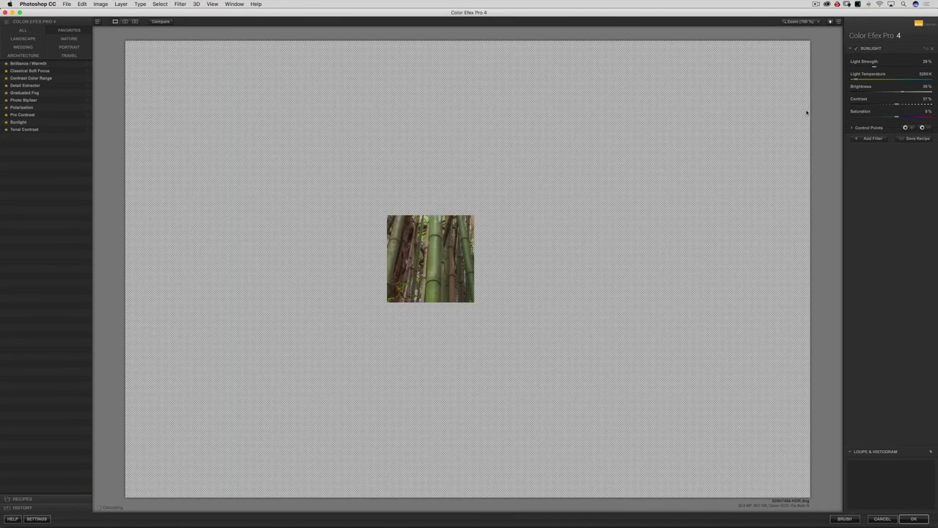
pyautogui.click(933, 48)
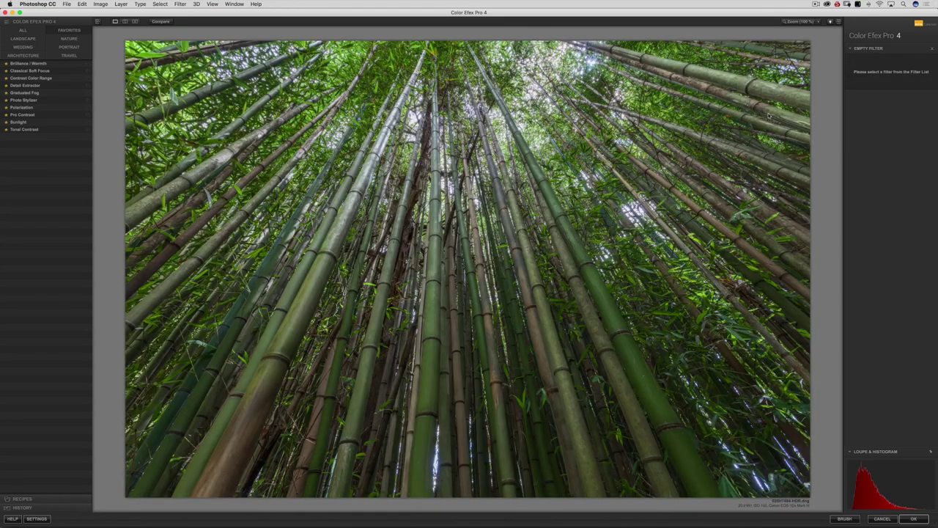
pyautogui.click(47, 123)
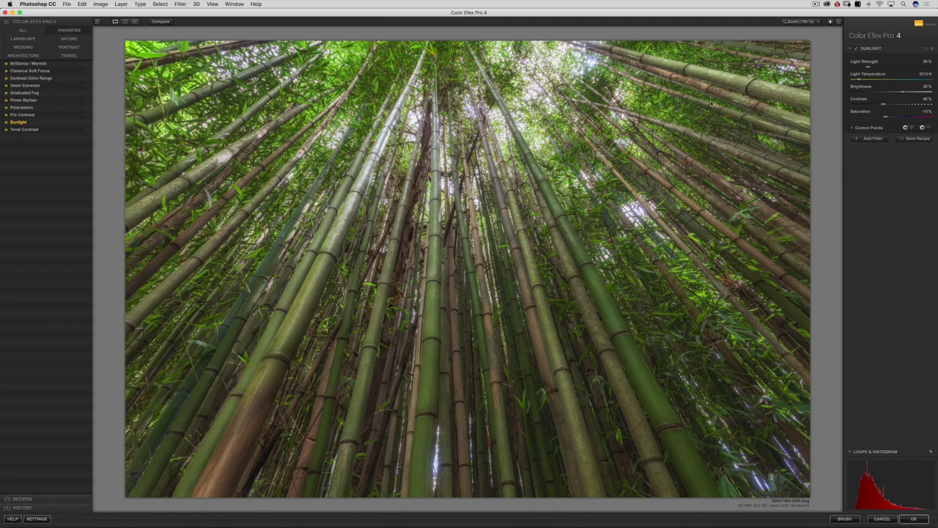
pyautogui.moveTo(874, 68); pyautogui.dragTo(870, 71)
pyautogui.click(914, 518)
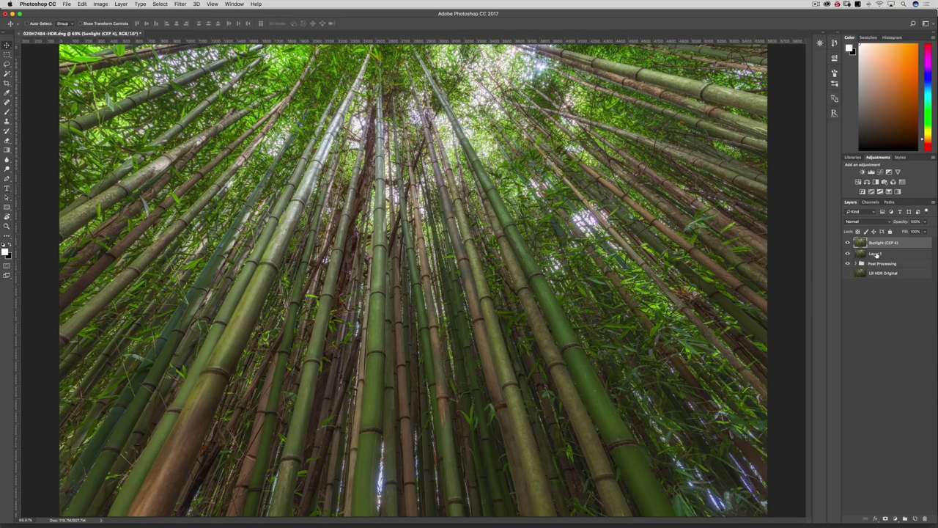
# Delete the merged Layer 1, leaving Sunlight (CEP 4) selected.
pyautogui.click(874, 254)
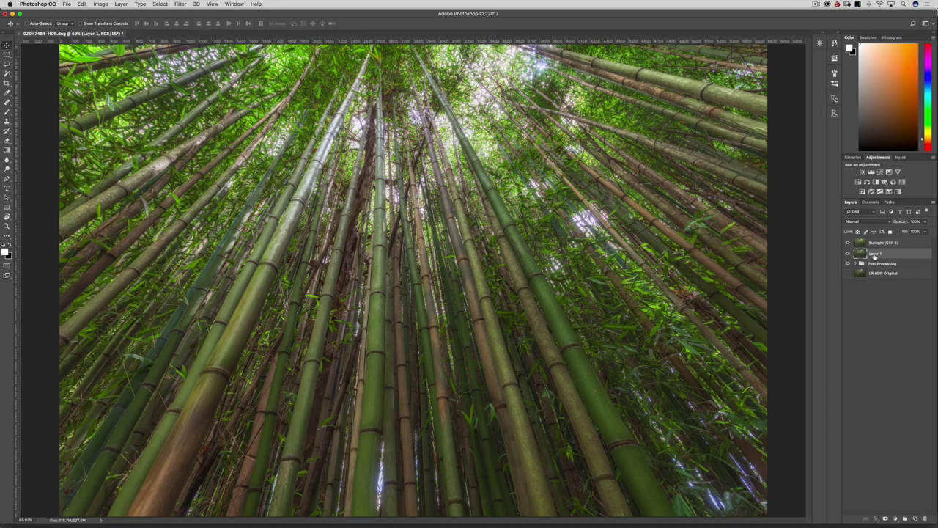
pyautogui.press('Delete')
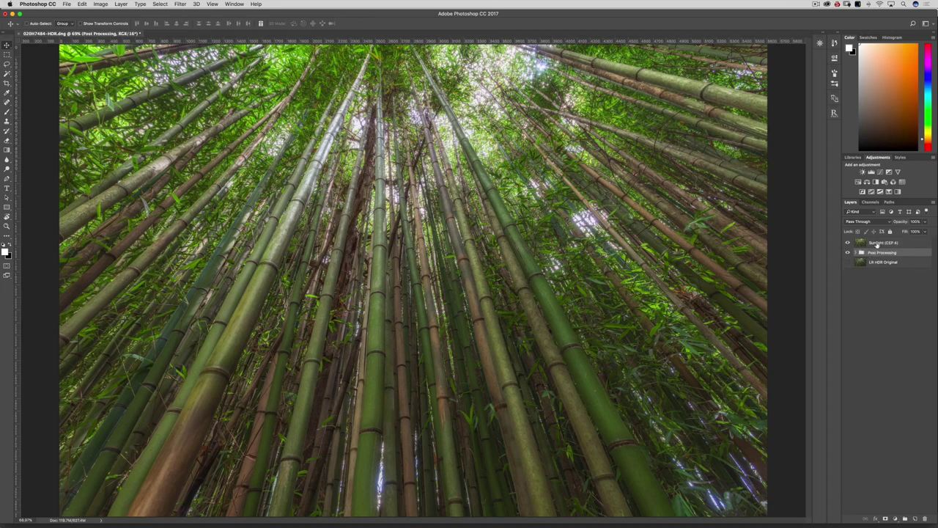
pyautogui.click(885, 243)
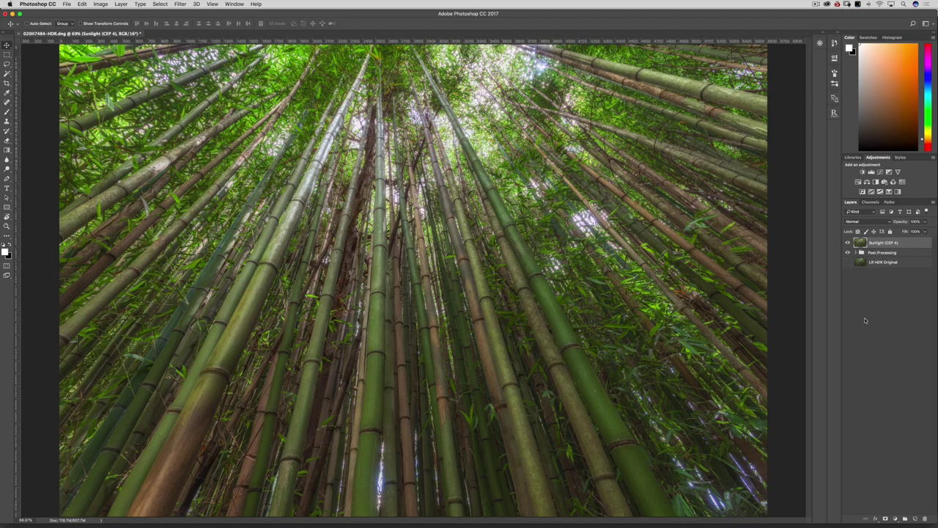
# Rename the LR HDR copy layer inside Post Processing to 'HDR Soft Light'.
pyautogui.click(857, 252)
pyautogui.doubleClick(904, 263)
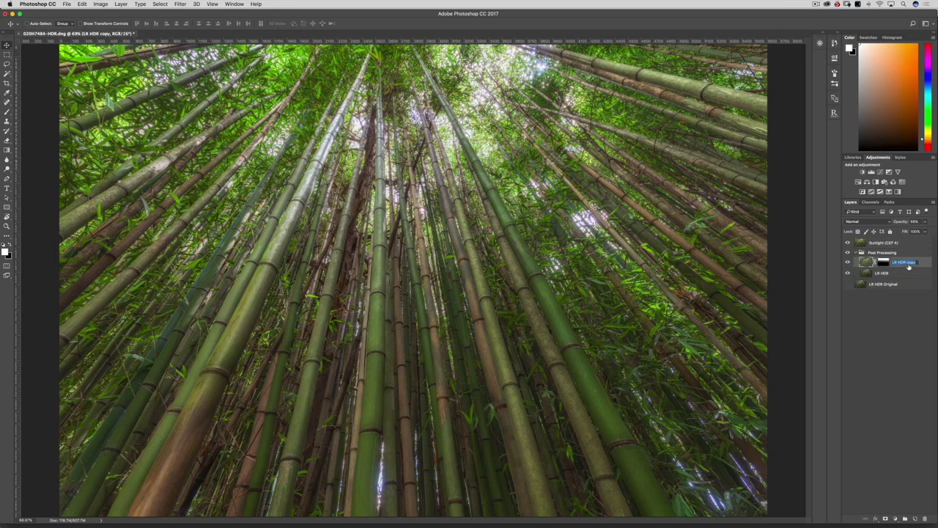
pyautogui.write('HDR Soft Light')
pyautogui.press('Return')
# Add a mask to Sunlight (CEP 4), then replace it with a copy of HDR Soft Light's gradient mask.
pyautogui.click(883, 244)
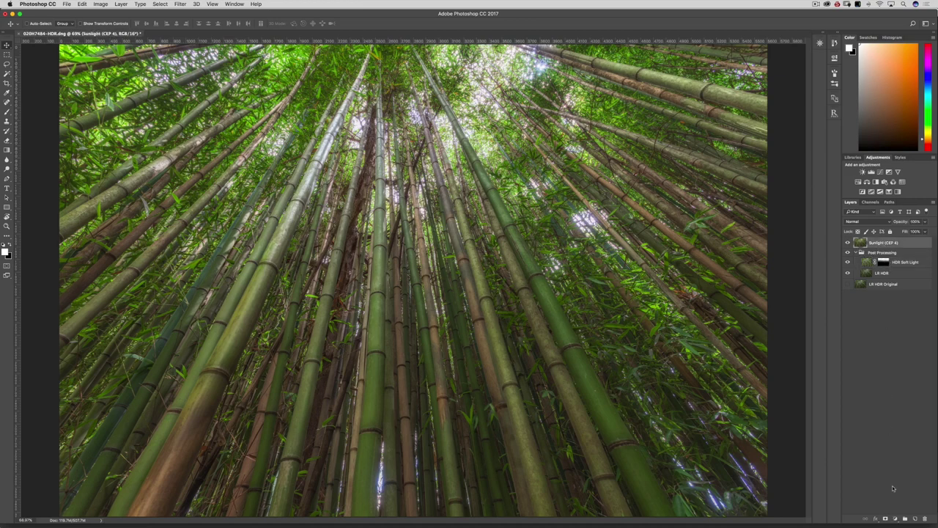
pyautogui.click(885, 518)
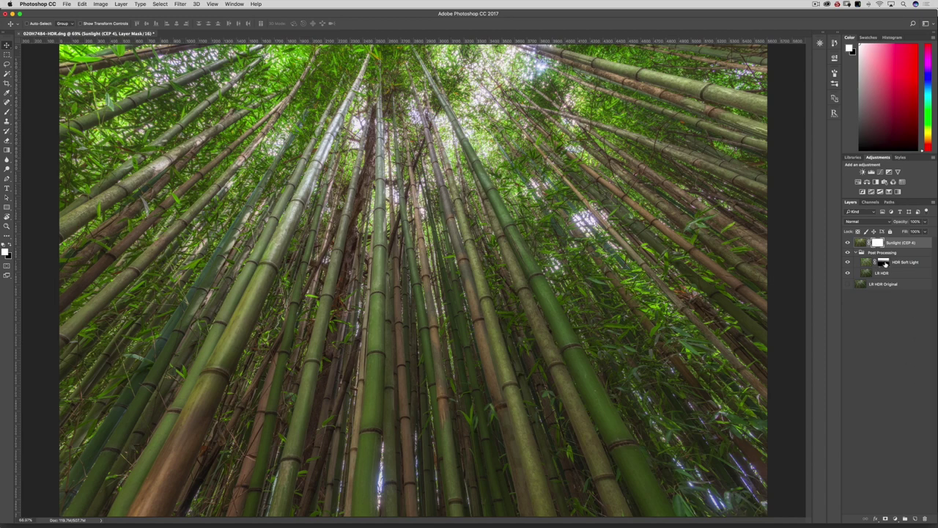
pyautogui.click(885, 263)
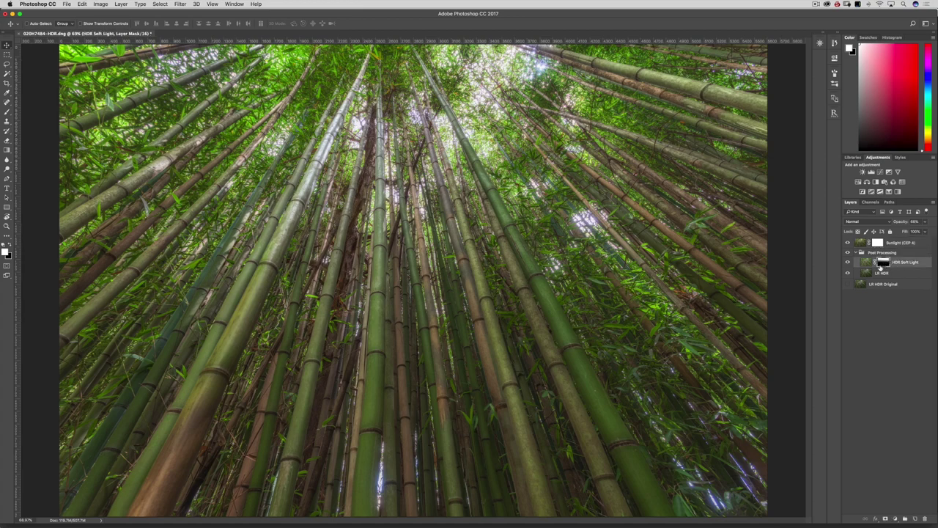
pyautogui.moveTo(885, 264); pyautogui.dragTo(877, 243)
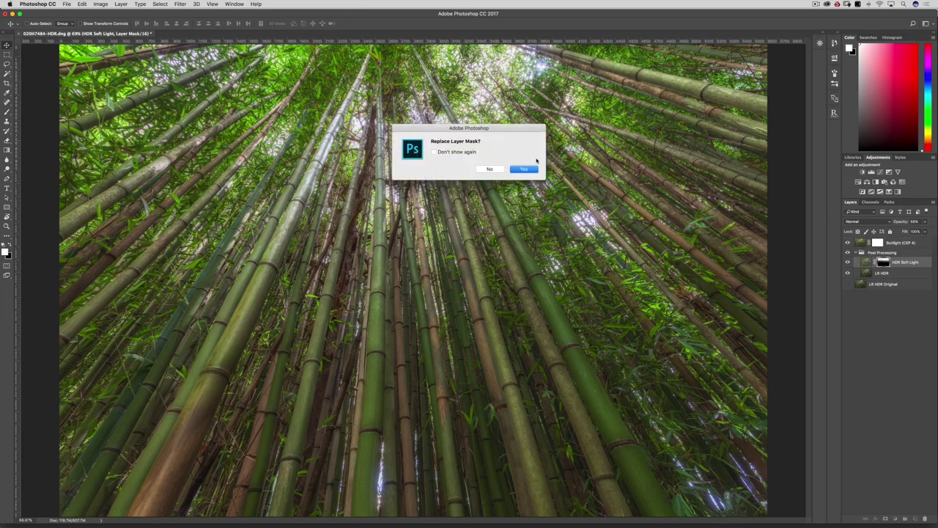
pyautogui.click(525, 170)
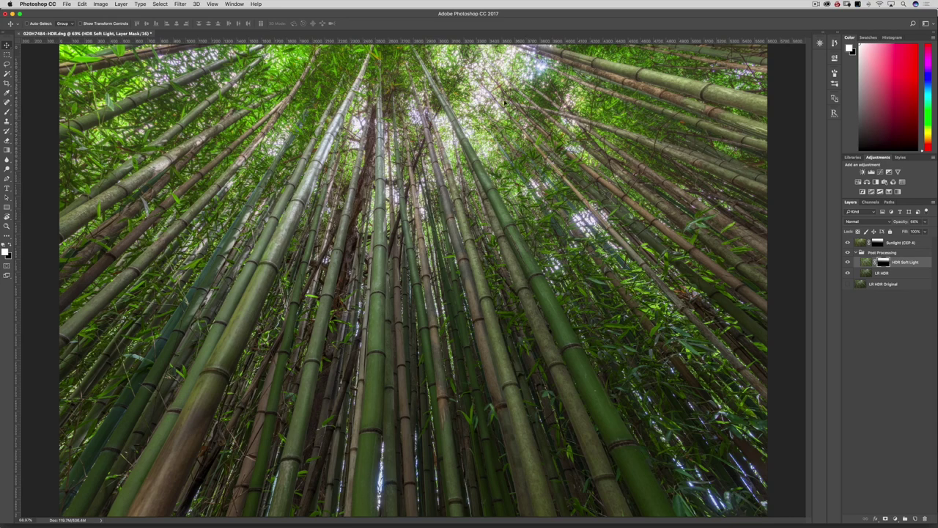
pyautogui.click(878, 243)
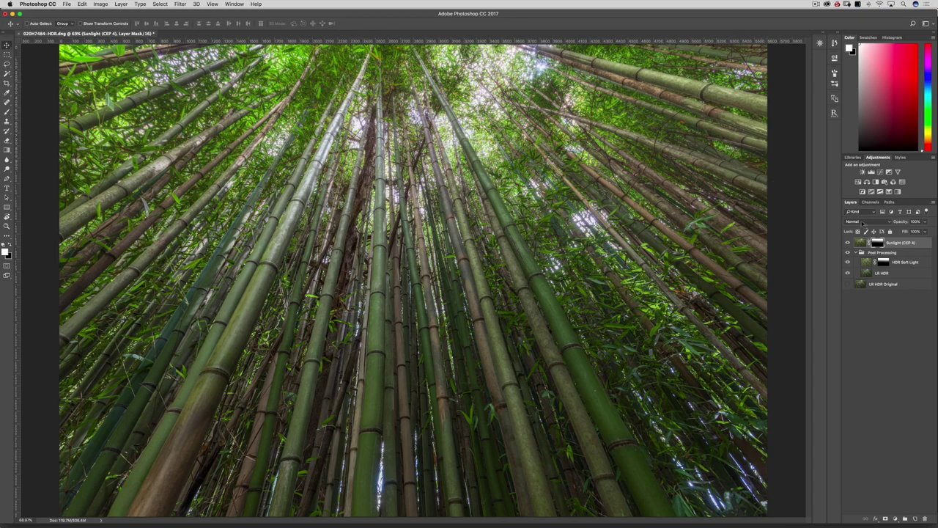
# Lower the Sunlight (CEP 4) layer's opacity to 54% and toggle its visibility to compare.
pyautogui.moveTo(902, 221)
pyautogui.mouseDown()
pyautogui.moveTo(886, 222)
pyautogui.moveTo(900, 223)
pyautogui.mouseUp()
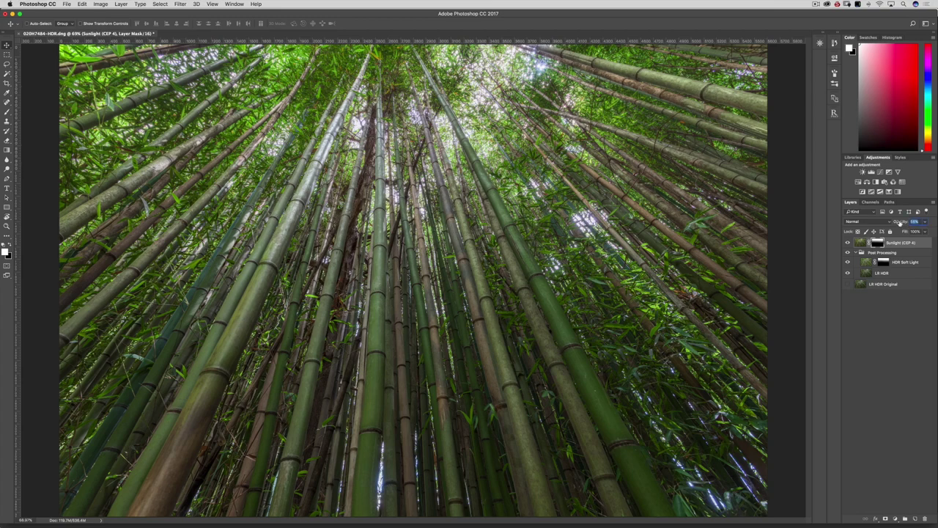
pyautogui.moveTo(900, 223); pyautogui.dragTo(896, 223)
pyautogui.click(849, 242)
pyautogui.click(849, 242)
pyautogui.click(848, 243)
pyautogui.click(848, 242)
pyautogui.click(848, 242)
pyautogui.click(848, 243)
# Move the Sunlight (CEP 4) layer into the Post Processing group and collapse the group.
pyautogui.click(863, 243)
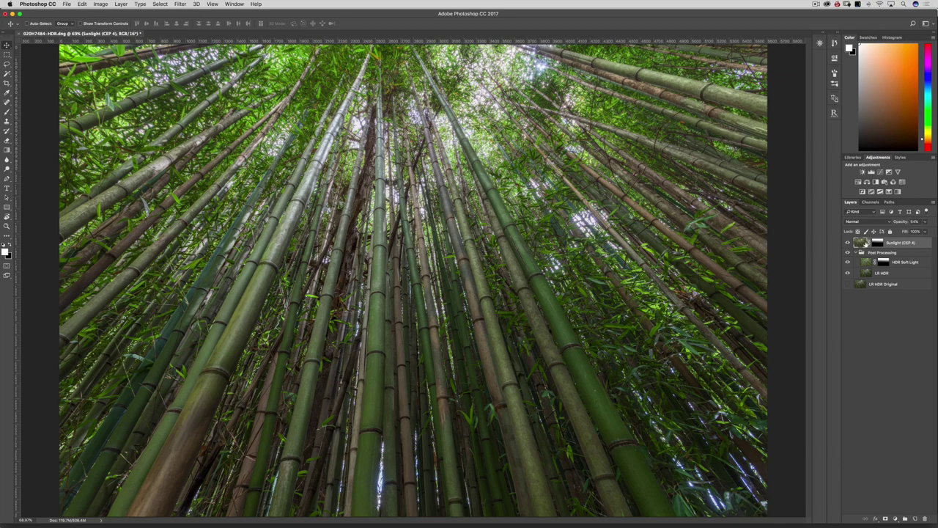
pyautogui.moveTo(860, 243); pyautogui.dragTo(864, 258)
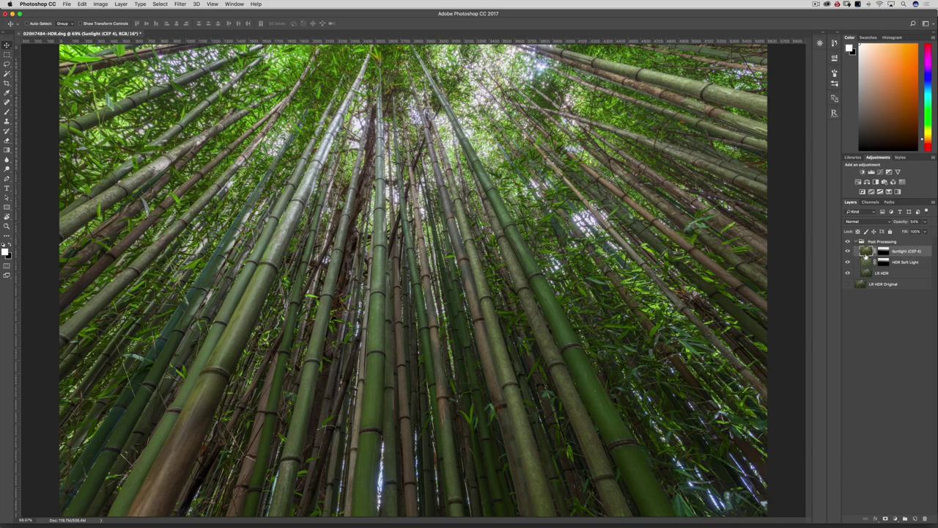
pyautogui.click(855, 242)
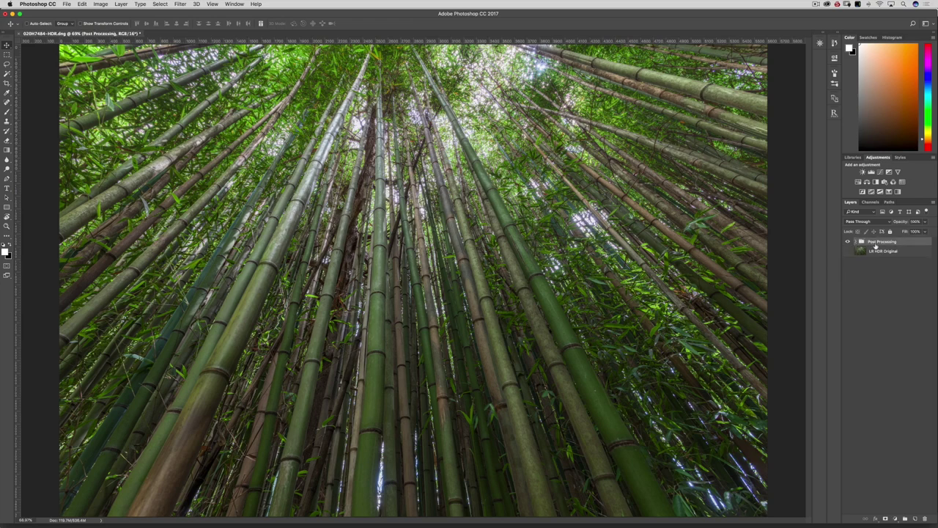
# Add a Brightness/Contrast 1 layer at the top of Post Processing with contrast raised slightly.
pyautogui.click(855, 242)
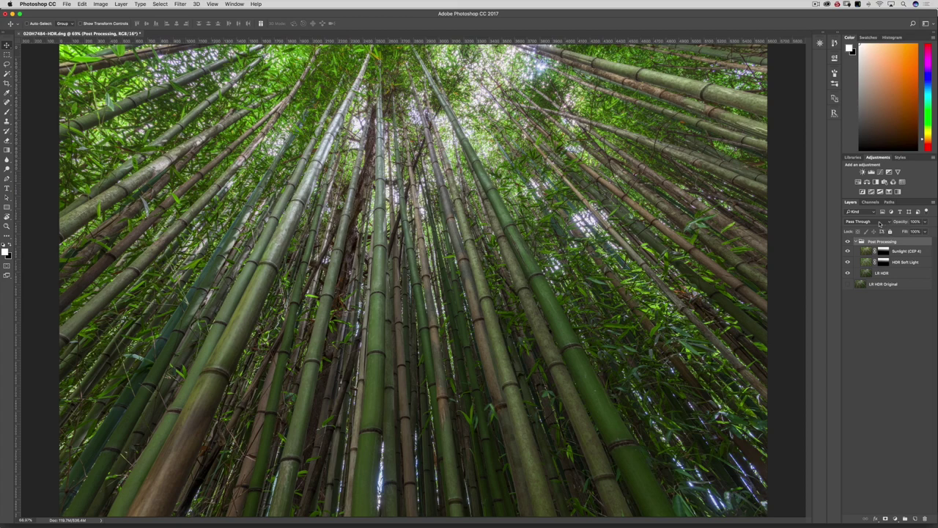
pyautogui.click(863, 172)
pyautogui.moveTo(771, 107); pyautogui.dragTo(778, 108)
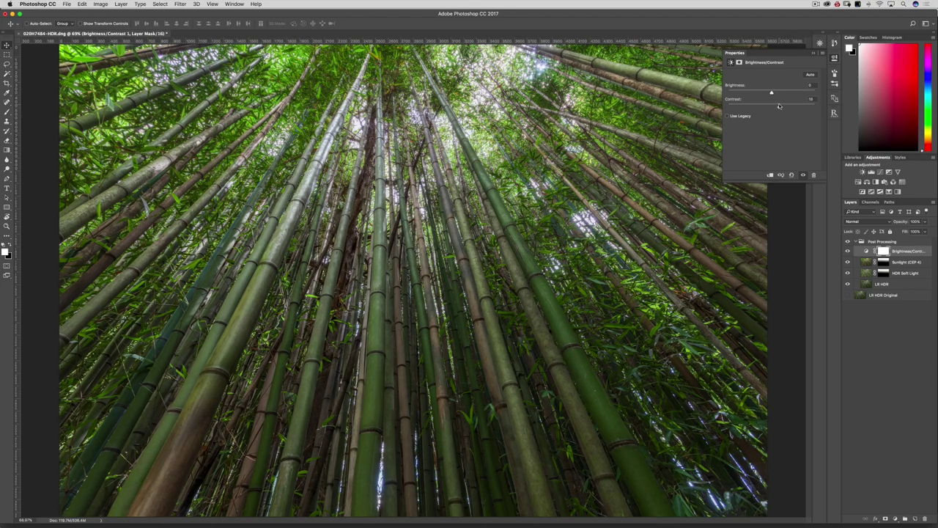
pyautogui.click(812, 55)
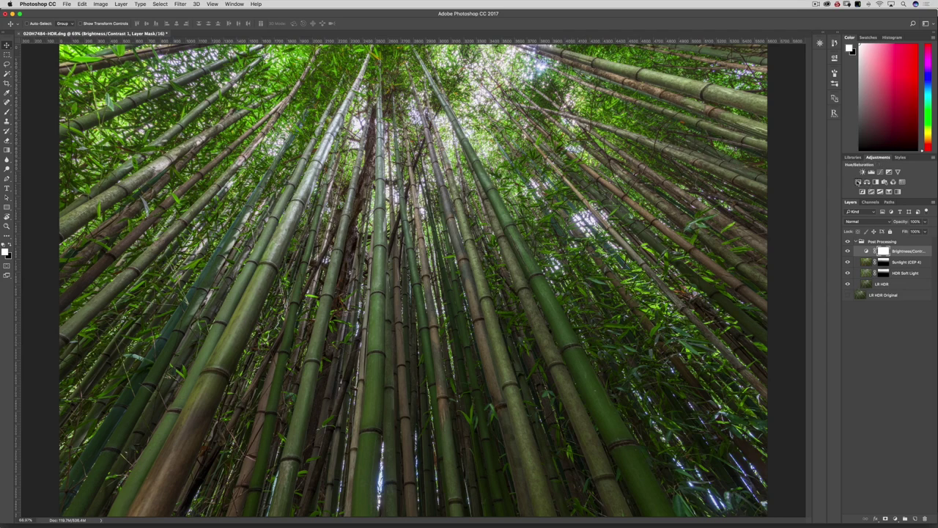
# Add a Hue/Saturation layer with a tiny hue nudge and saturation raised to +10.
pyautogui.click(859, 182)
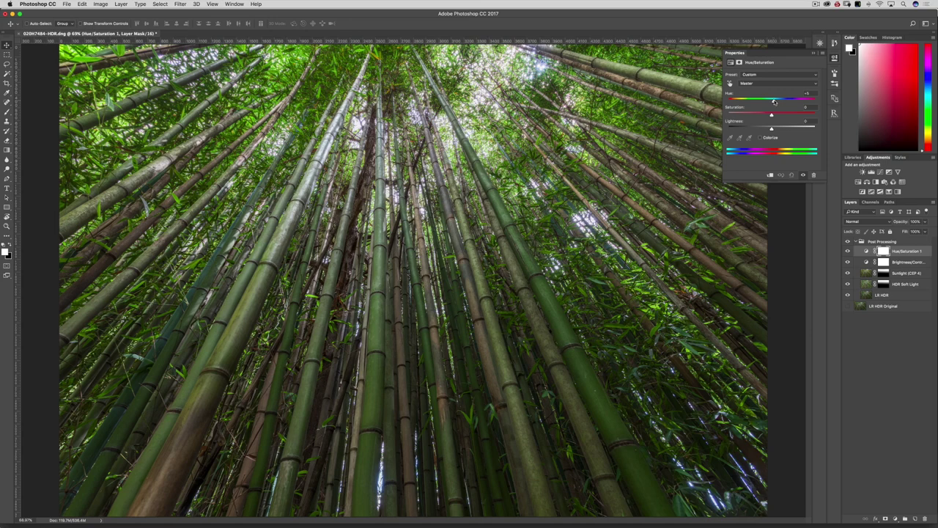
pyautogui.moveTo(775, 102); pyautogui.dragTo(774, 102)
pyautogui.moveTo(772, 115); pyautogui.dragTo(774, 115)
pyautogui.moveTo(776, 116); pyautogui.dragTo(777, 116)
pyautogui.click(815, 56)
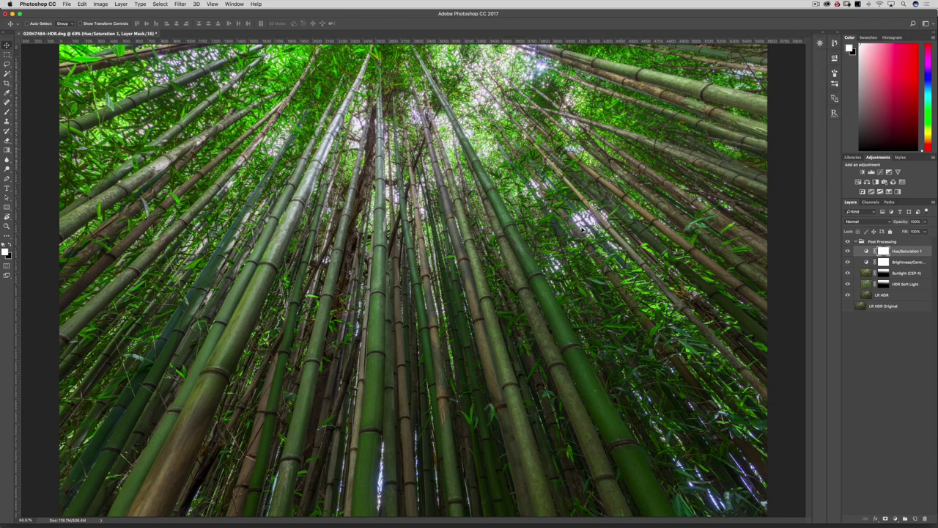
# Toggle Hue/Saturation 1 on and off to compare, then add a Photo Filter adjustment layer.
pyautogui.click(848, 251)
pyautogui.click(848, 251)
pyautogui.click(848, 251)
pyautogui.click(848, 251)
pyautogui.click(848, 251)
pyautogui.click(885, 182)
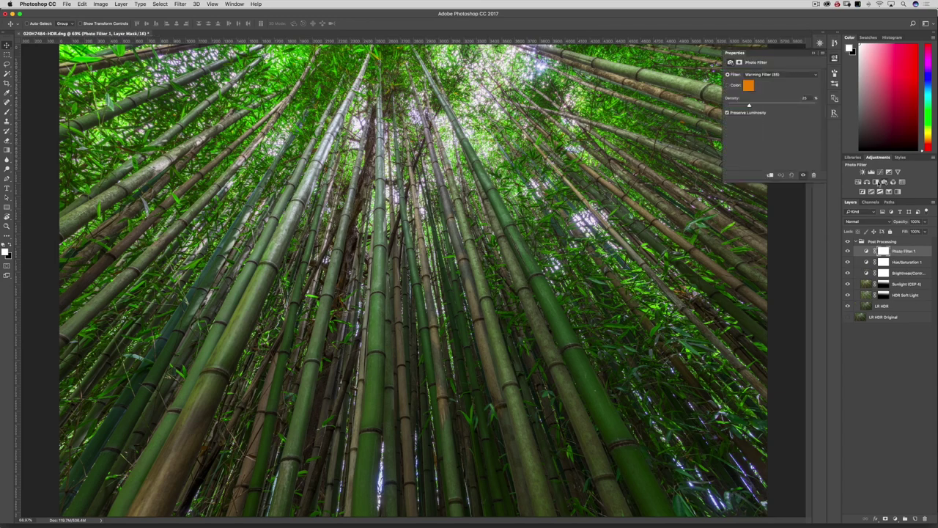
# Keep the Photo Filter on Warming Filter (85) with a low Density and close its settings.
pyautogui.click(781, 74)
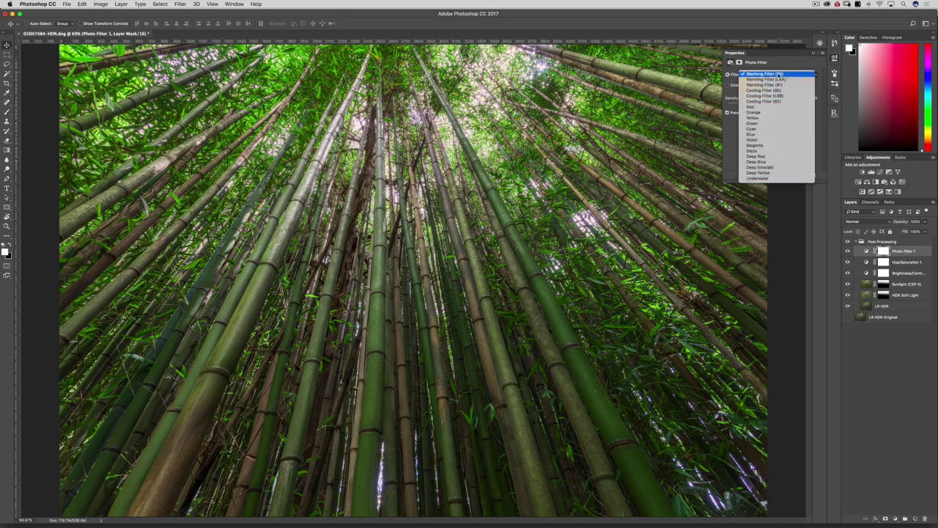
pyautogui.click(789, 74)
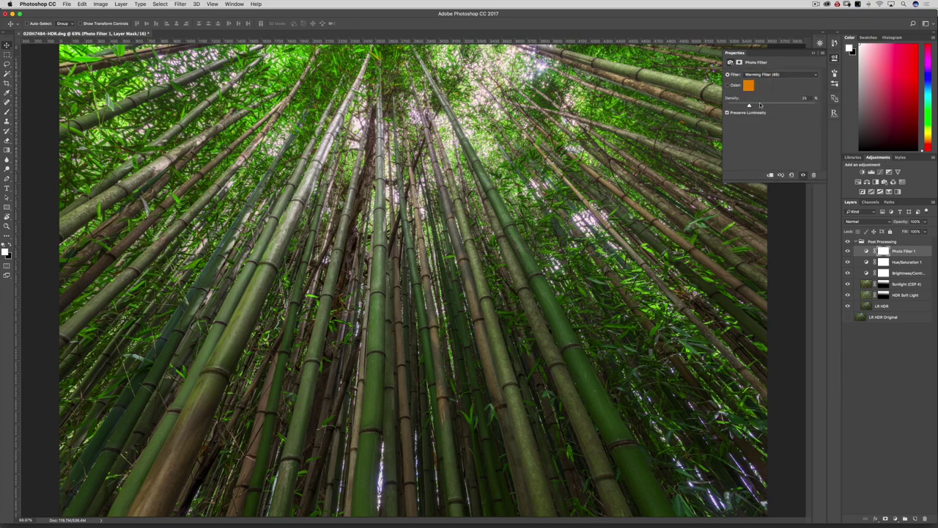
pyautogui.moveTo(748, 106)
pyautogui.mouseDown()
pyautogui.moveTo(771, 107)
pyautogui.moveTo(750, 106)
pyautogui.moveTo(759, 107)
pyautogui.mouseUp()
pyautogui.moveTo(759, 106); pyautogui.dragTo(761, 106)
pyautogui.click(804, 97)
pyautogui.write('40')
pyautogui.click(834, 58)
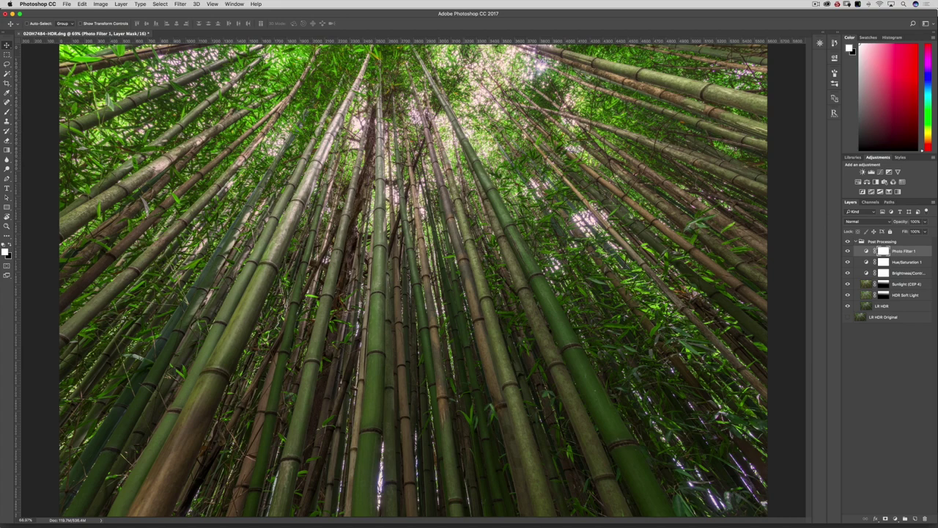
pyautogui.click(906, 284)
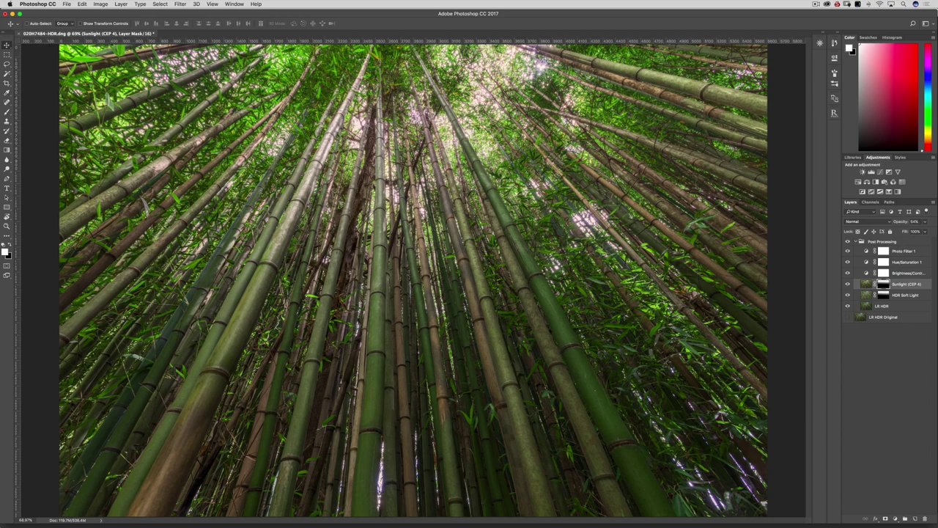
# Replace Photo Filter 1's mask with a copy of the Sunlight (CEP 4) mask.
pyautogui.moveTo(883, 284); pyautogui.dragTo(883, 243)
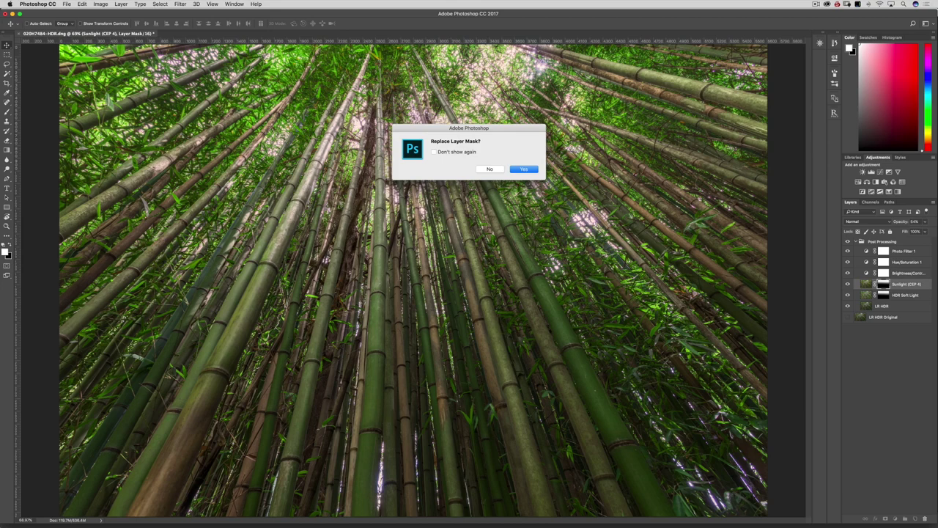
pyautogui.press('Return')
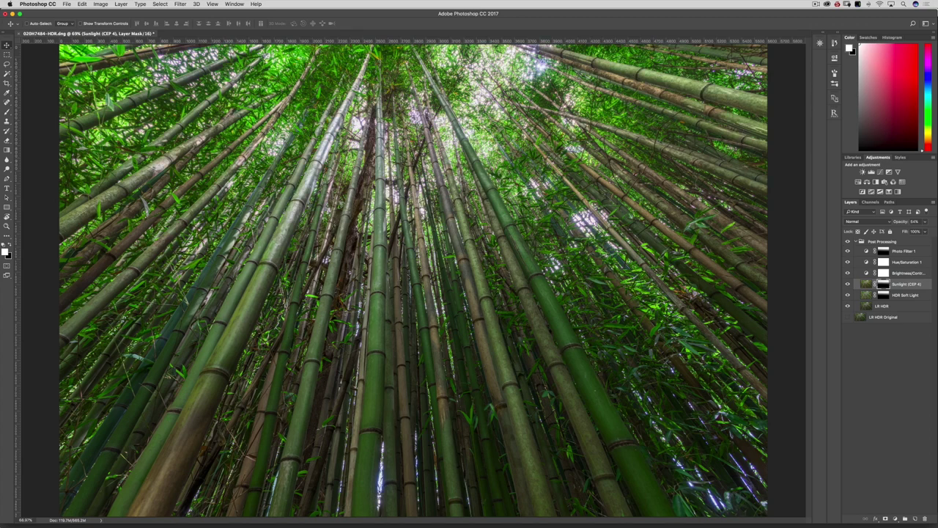
pyautogui.click(904, 251)
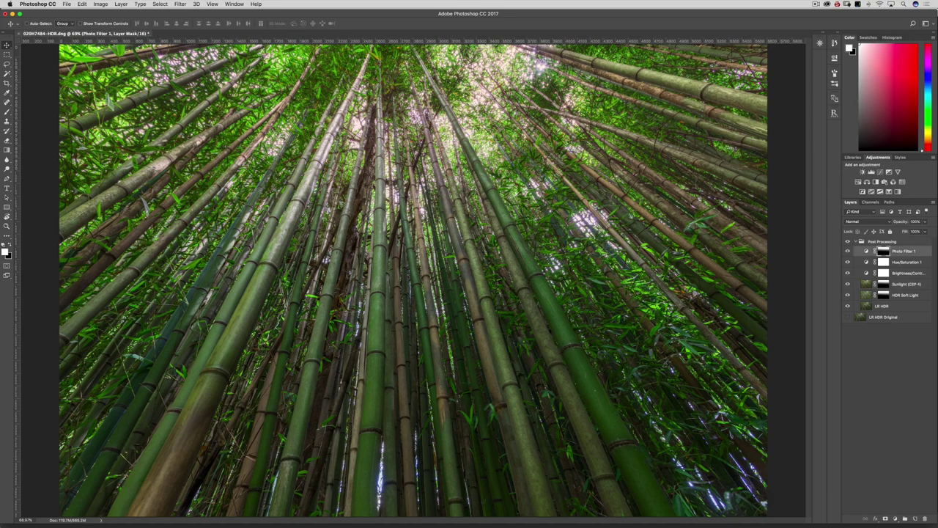
# Lower Photo Filter 1's opacity to about 70% with number-key shortcuts.
pyautogui.press('8')
pyautogui.press('5')
pyautogui.press('7')
pyautogui.press('4')
pyautogui.press('6')
pyautogui.press('7')
pyautogui.press('7')
# Hide and show the Post Processing group twice to compare, then briefly expand and recollapse it.
pyautogui.click(863, 241)
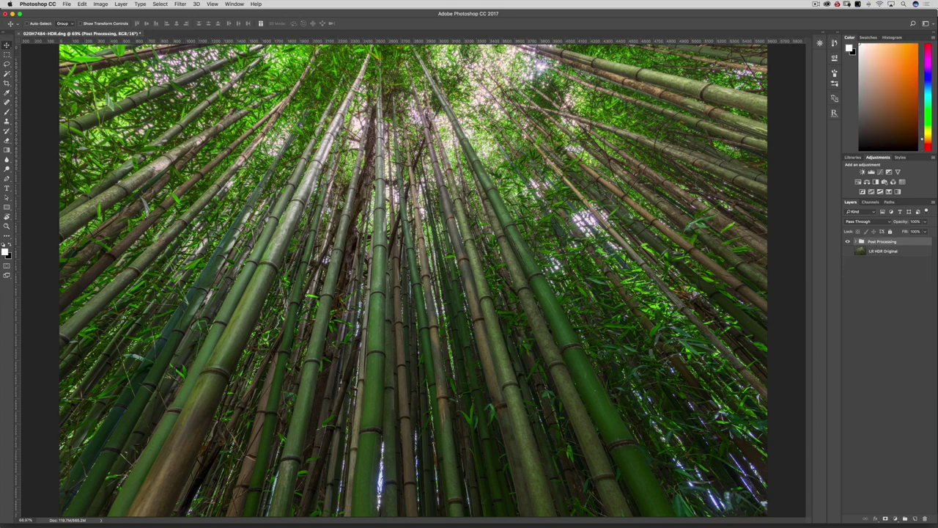
pyautogui.click(847, 241)
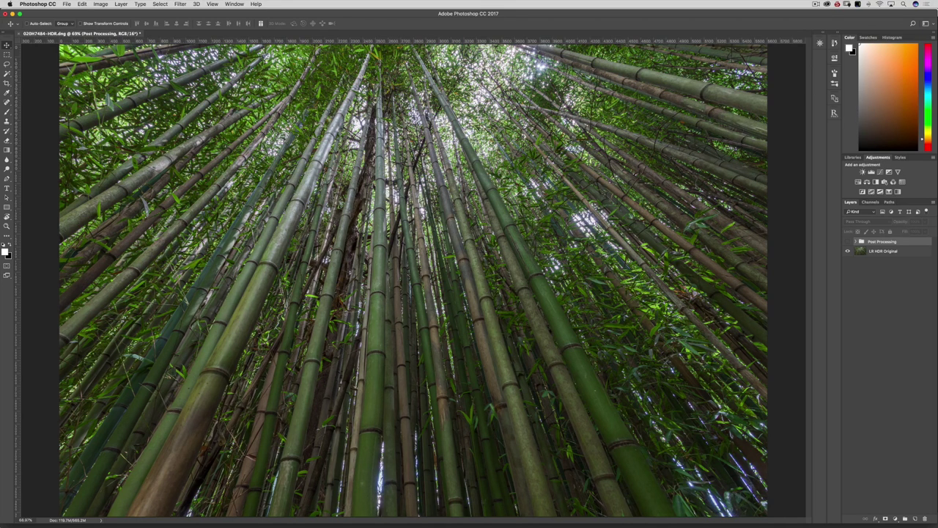
pyautogui.click(848, 241)
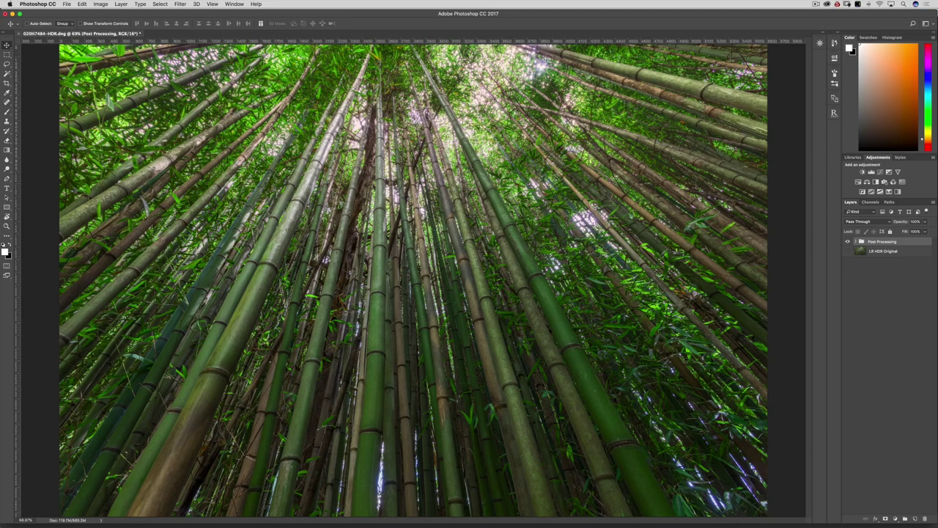
pyautogui.click(848, 242)
pyautogui.click(847, 242)
pyautogui.click(861, 242)
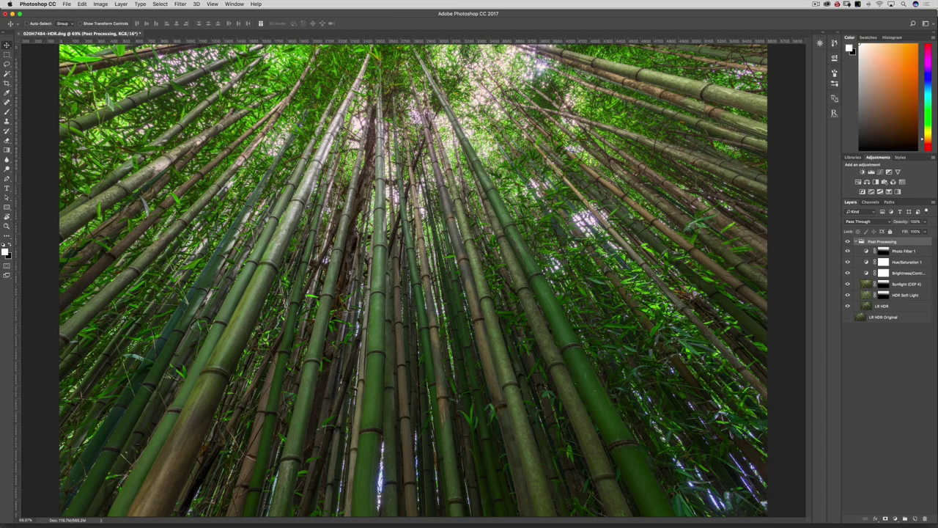
pyautogui.click(862, 241)
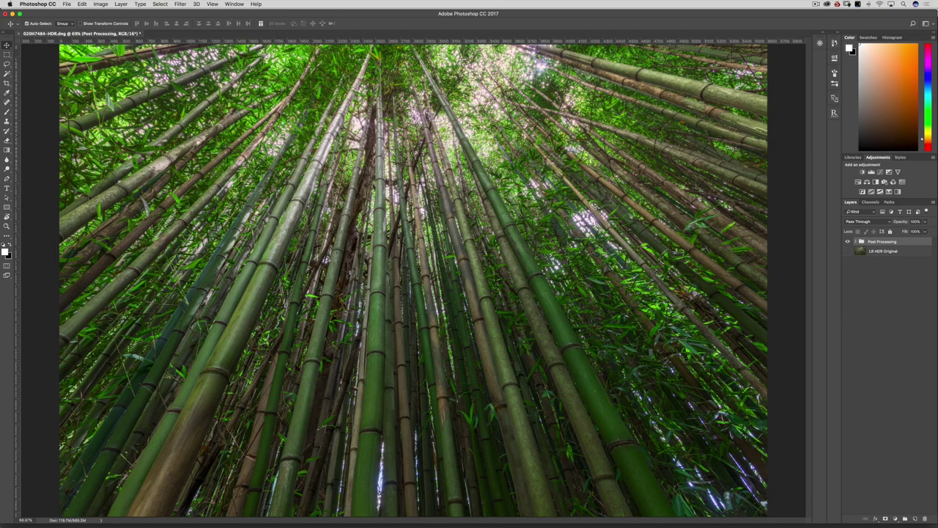
# Stamp all visible layers into a merged Layer 1 and apply a heavy Gaussian Blur to it.
pyautogui.press('super+alt+shift+e')
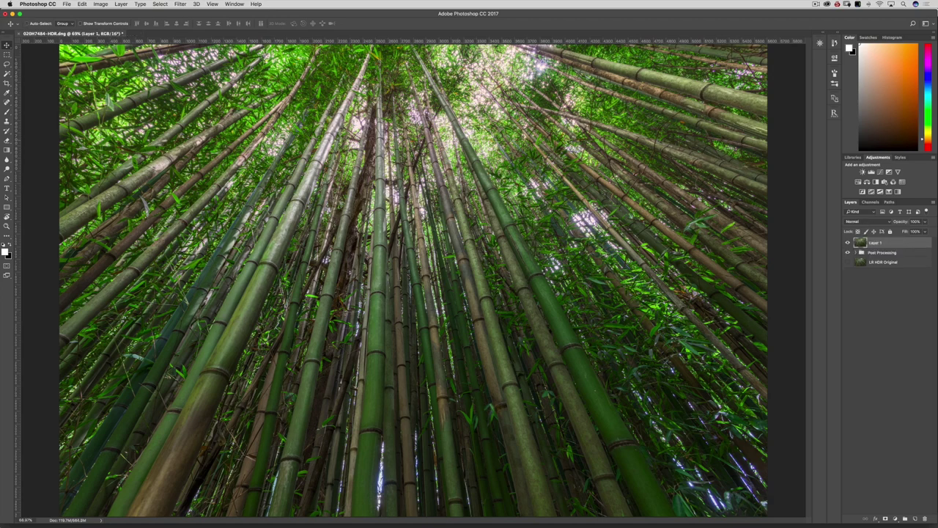
pyautogui.click(180, 4)
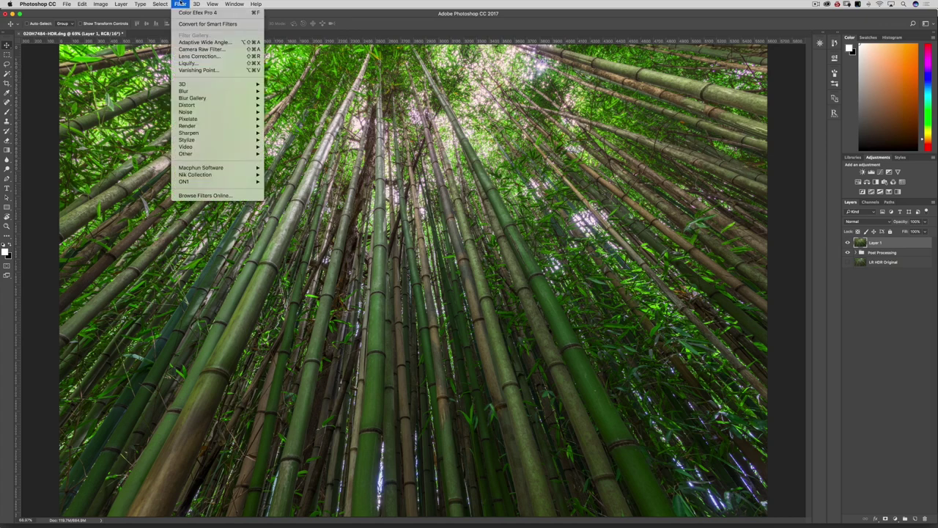
pyautogui.moveTo(238, 91)
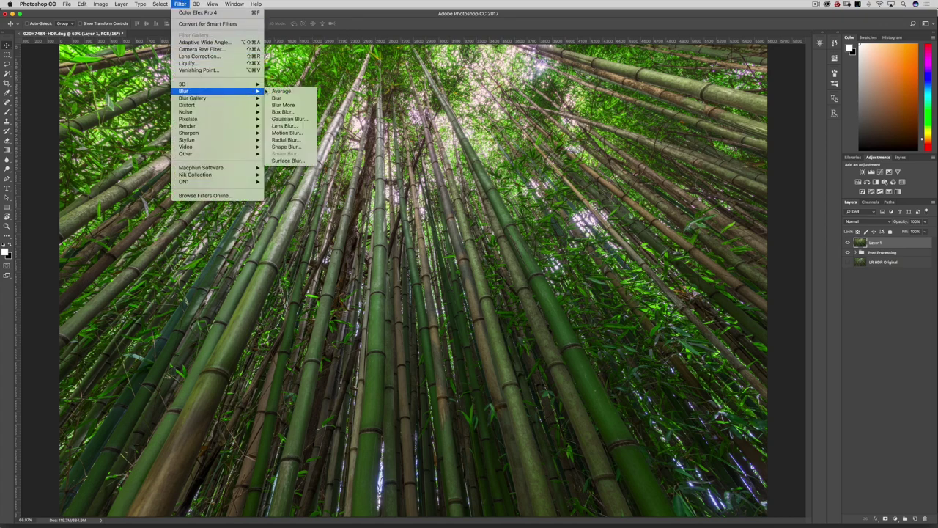
pyautogui.click(289, 119)
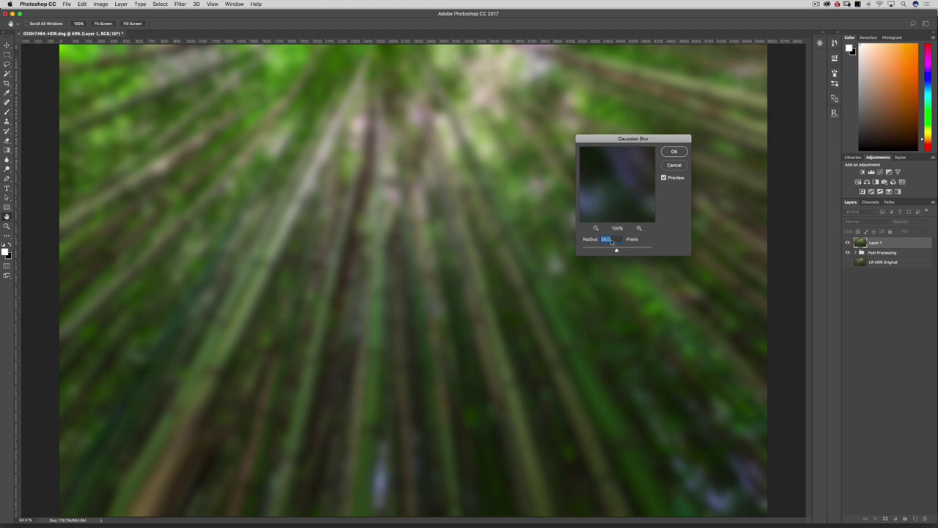
pyautogui.click(676, 154)
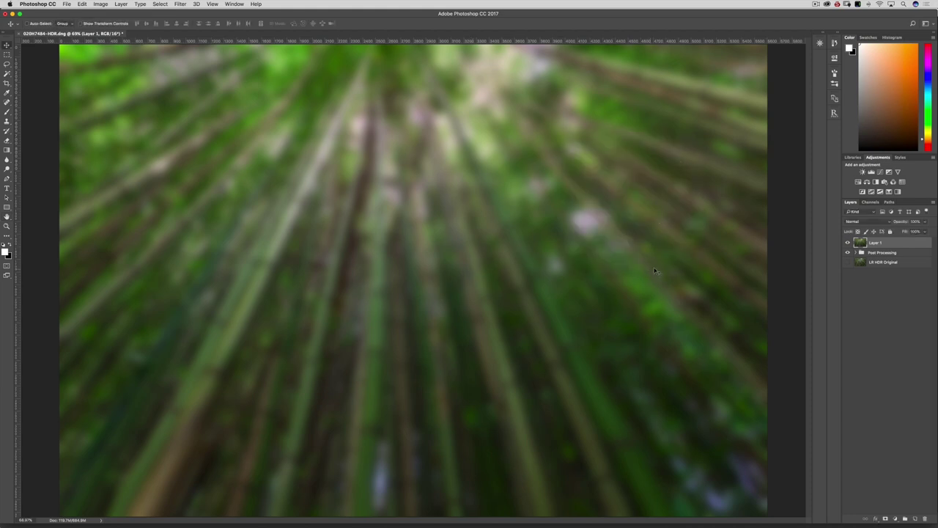
# Set Layer 1's blend mode to Multiply.
pyautogui.click(866, 223)
pyautogui.click(863, 243)
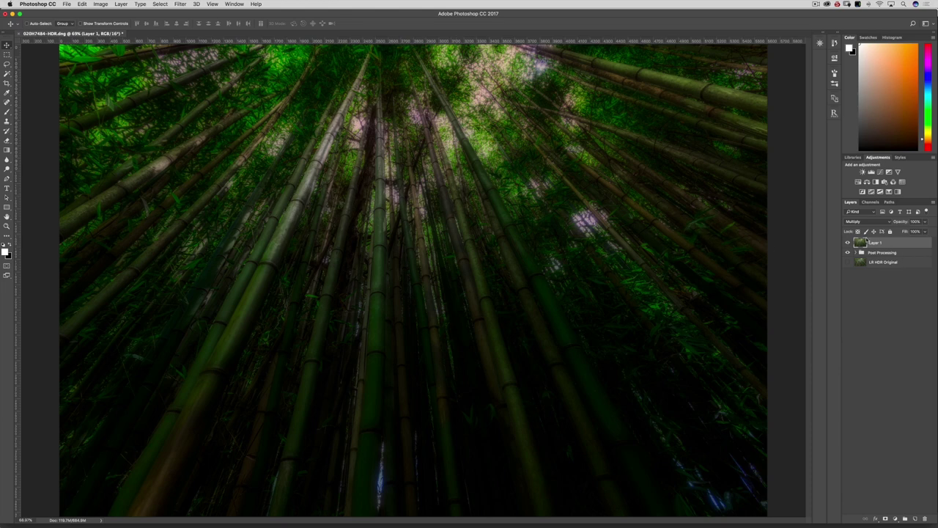
pyautogui.click(869, 222)
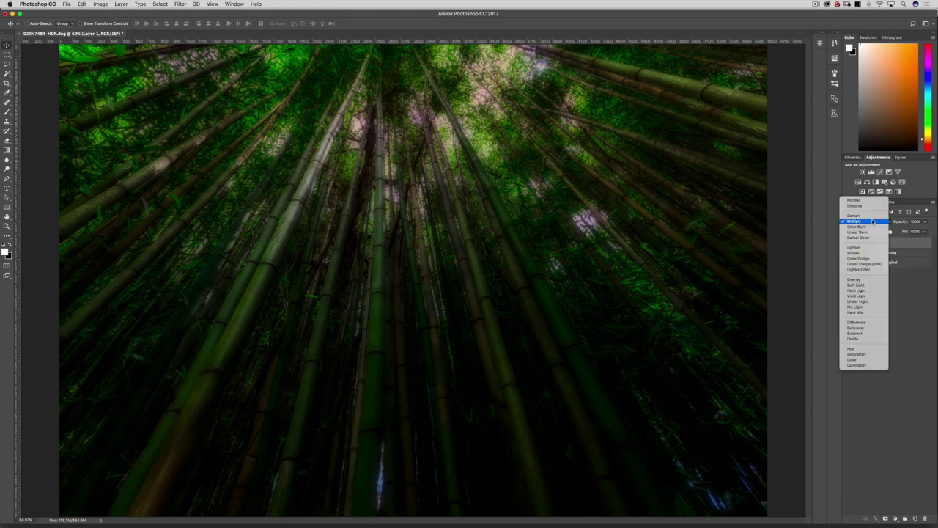
# Set Layer 1 to Normal, raise its Exposure in the Camera Raw Filter, then return it to Multiply.
pyautogui.click(870, 203)
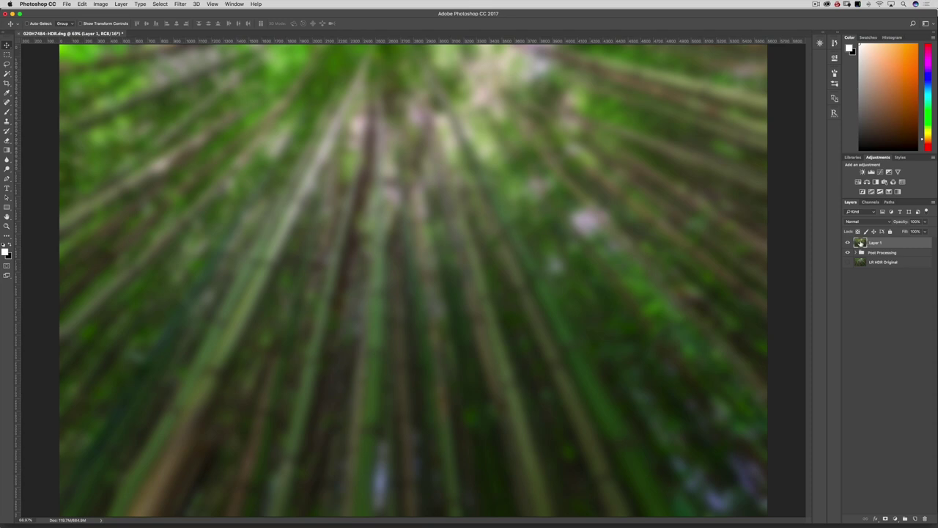
pyautogui.press('super+f')
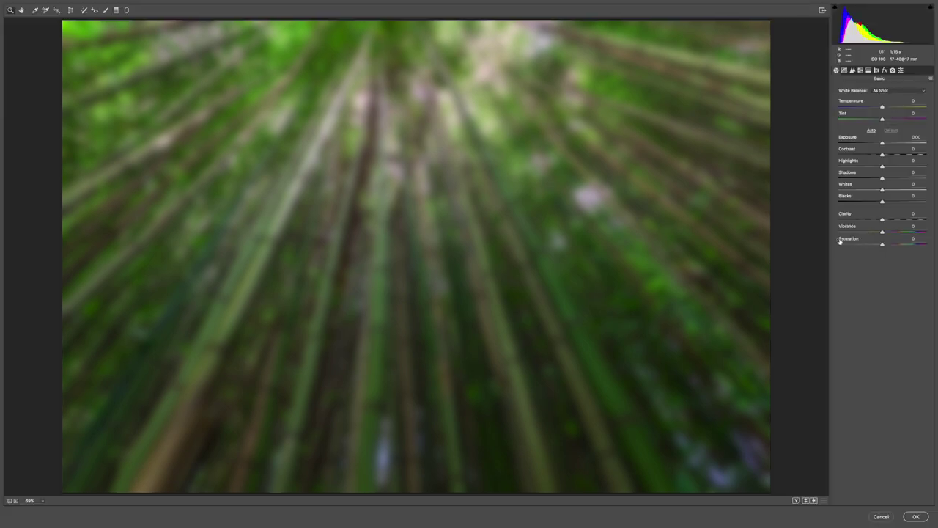
pyautogui.moveTo(882, 141); pyautogui.dragTo(899, 141)
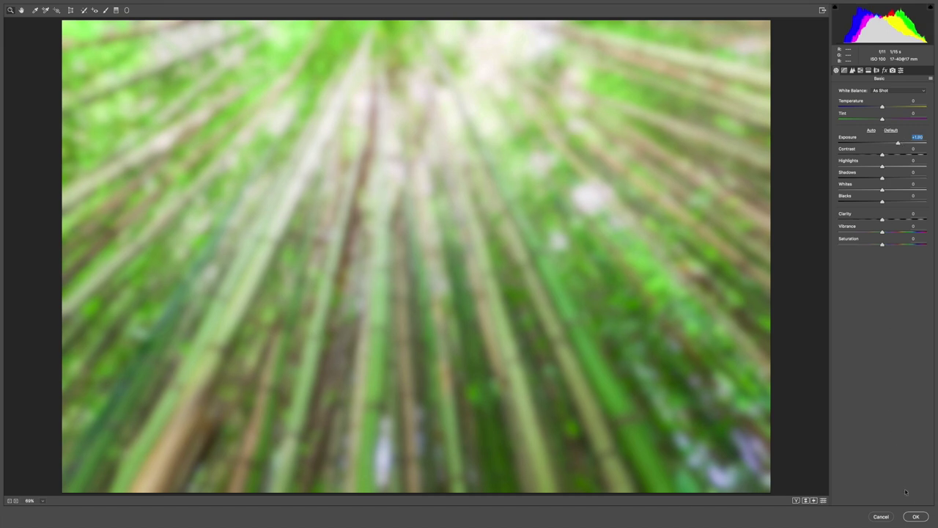
pyautogui.click(917, 516)
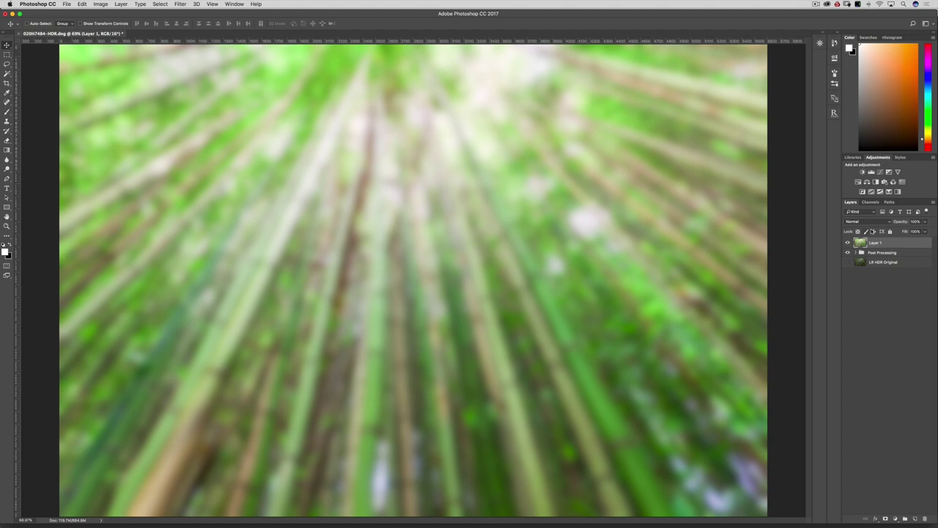
pyautogui.click(868, 221)
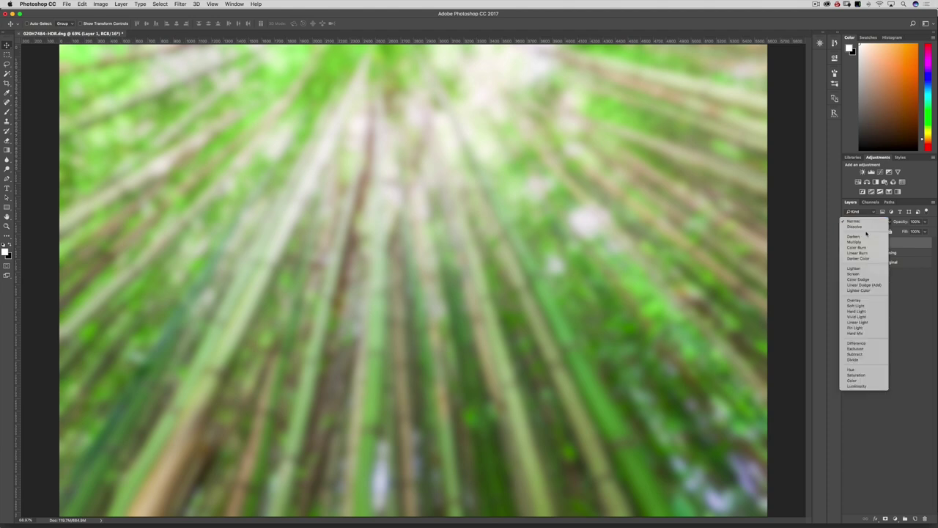
pyautogui.click(863, 242)
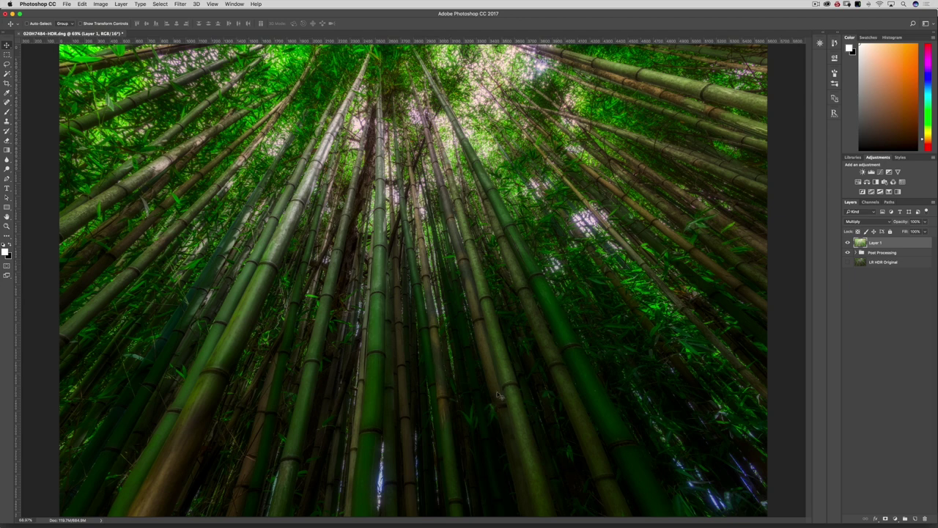
# Lower Layer 1 to 81% opacity, toggle its visibility to compare, and add a white layer mask.
pyautogui.moveTo(905, 223); pyautogui.dragTo(890, 225)
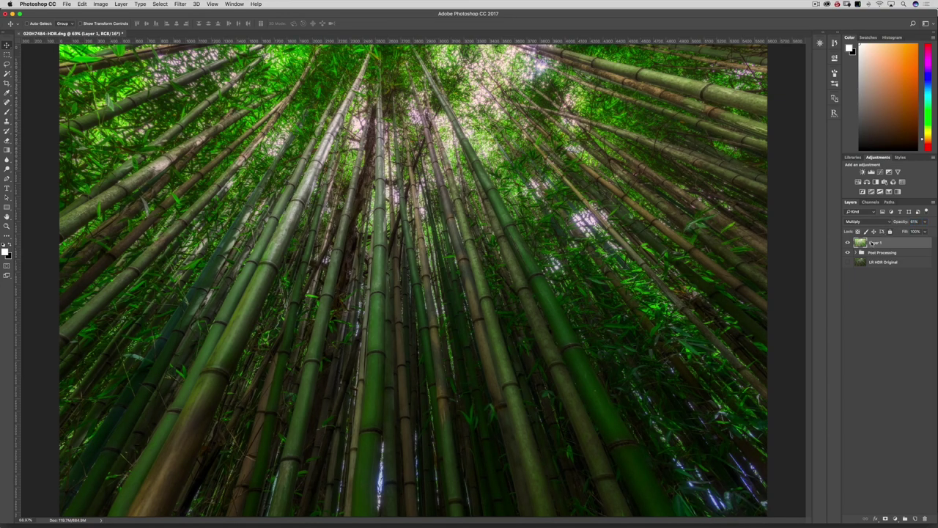
pyautogui.click(849, 243)
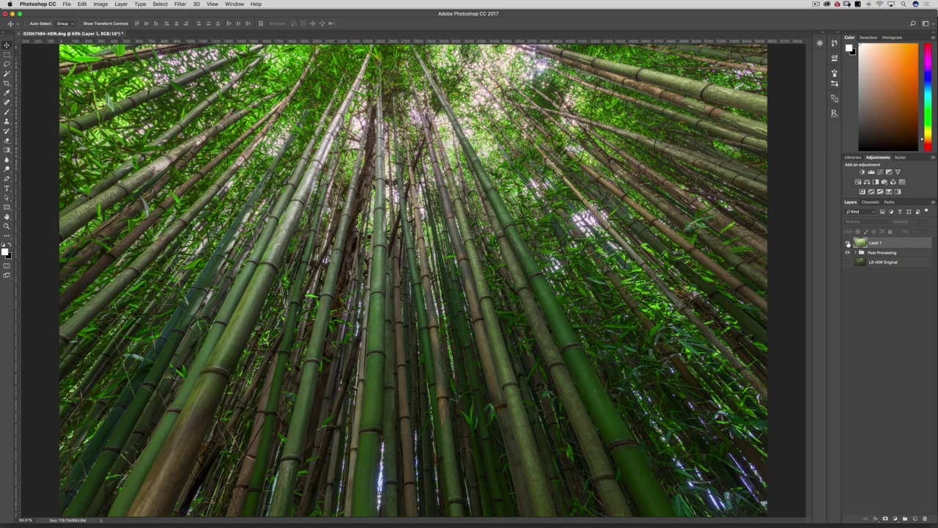
pyautogui.click(849, 243)
pyautogui.click(849, 244)
pyautogui.click(849, 244)
pyautogui.click(848, 243)
pyautogui.click(849, 243)
pyautogui.click(848, 243)
pyautogui.click(848, 244)
pyautogui.click(849, 244)
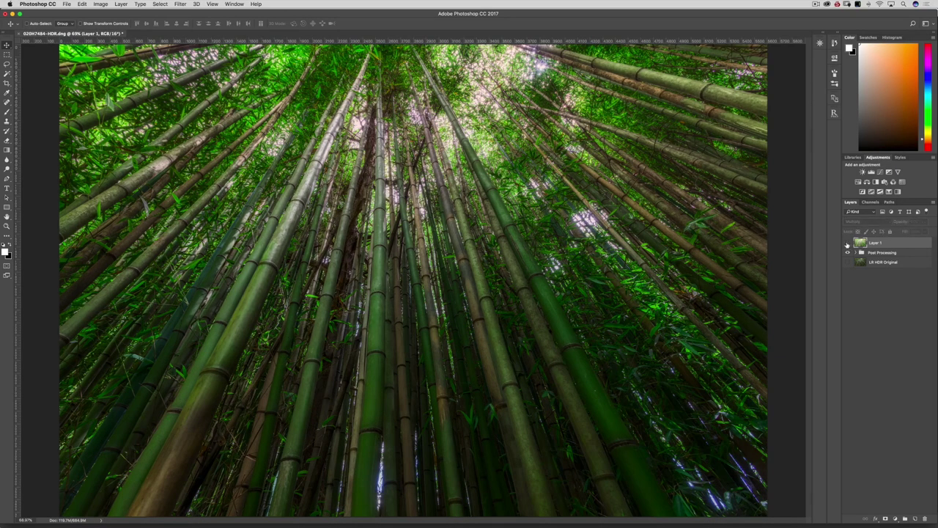
pyautogui.click(848, 243)
pyautogui.click(848, 244)
pyautogui.click(885, 518)
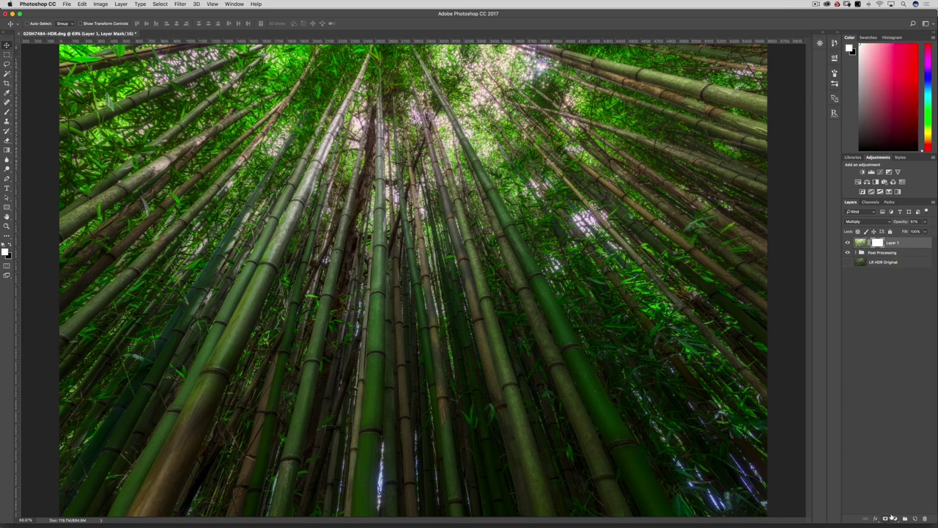
# Select the Brush tool with black as foreground and set brush opacity to 60%.
pyautogui.press('b')
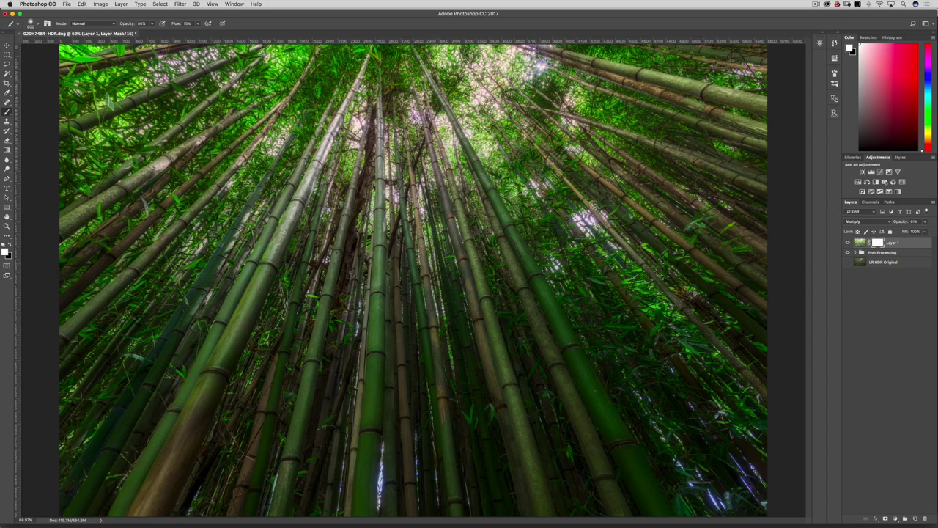
pyautogui.press('x')
pyautogui.moveTo(128, 24); pyautogui.dragTo(114, 24)
pyautogui.moveTo(115, 23); pyautogui.dragTo(112, 24)
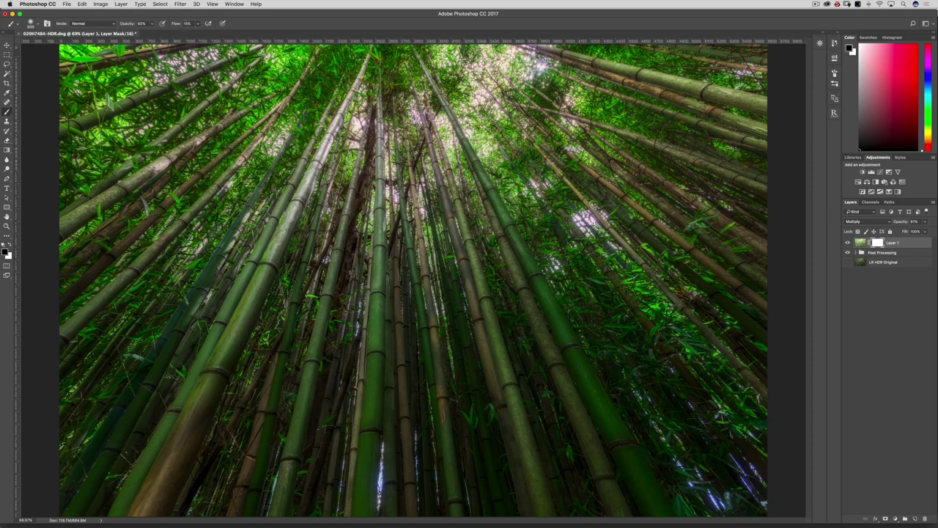
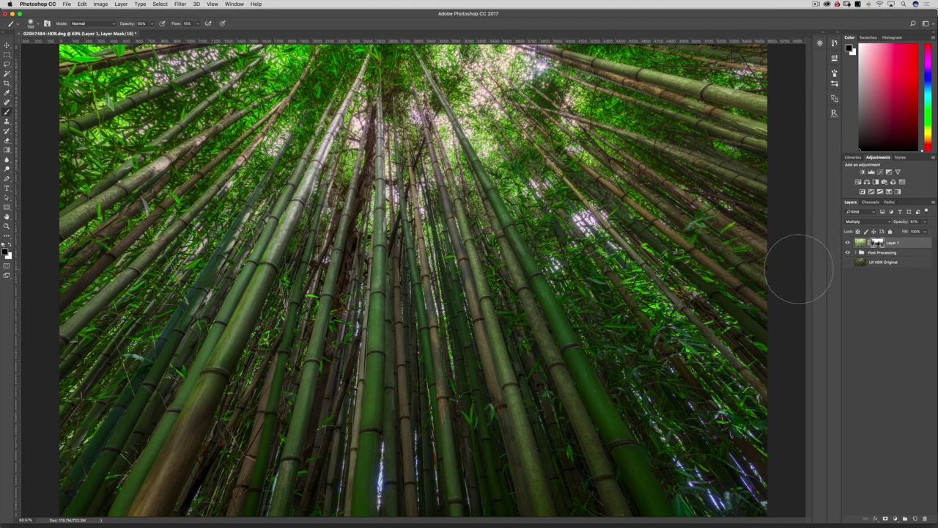
# Move Layer 1 into the Post Processing group and expand the group.
pyautogui.keyDown('alt'); pyautogui.click(878, 243); pyautogui.keyUp('alt')
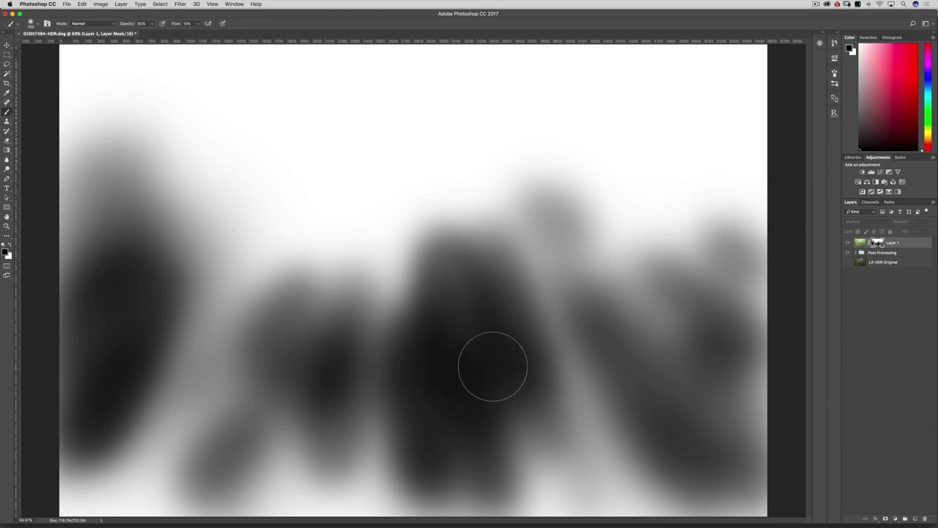
pyautogui.keyDown('alt'); pyautogui.click(878, 243); pyautogui.keyUp('alt')
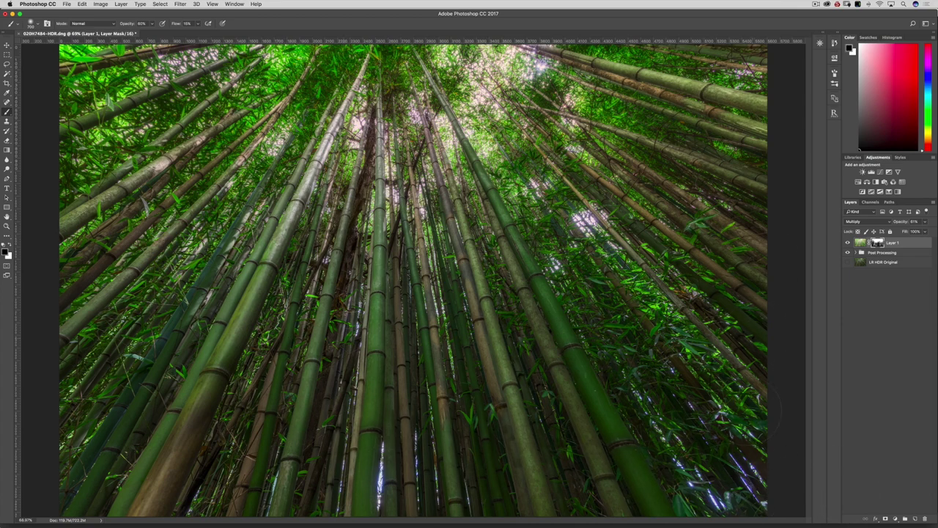
pyautogui.click(861, 242)
pyautogui.moveTo(861, 242); pyautogui.dragTo(863, 251)
pyautogui.click(858, 242)
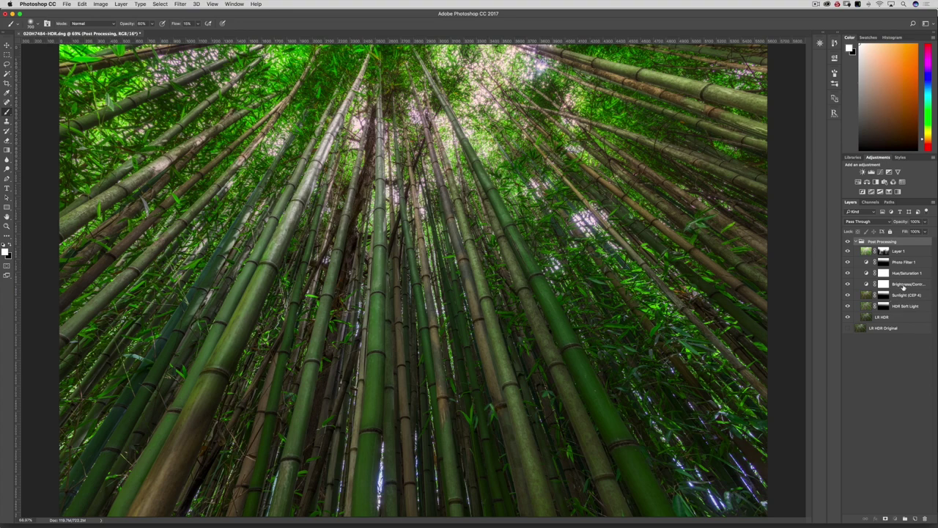
# Rename the Brightness/Contrast layer Global Contrast and Hue/Saturation 1 Hue/Sat Green.
pyautogui.doubleClick(902, 284)
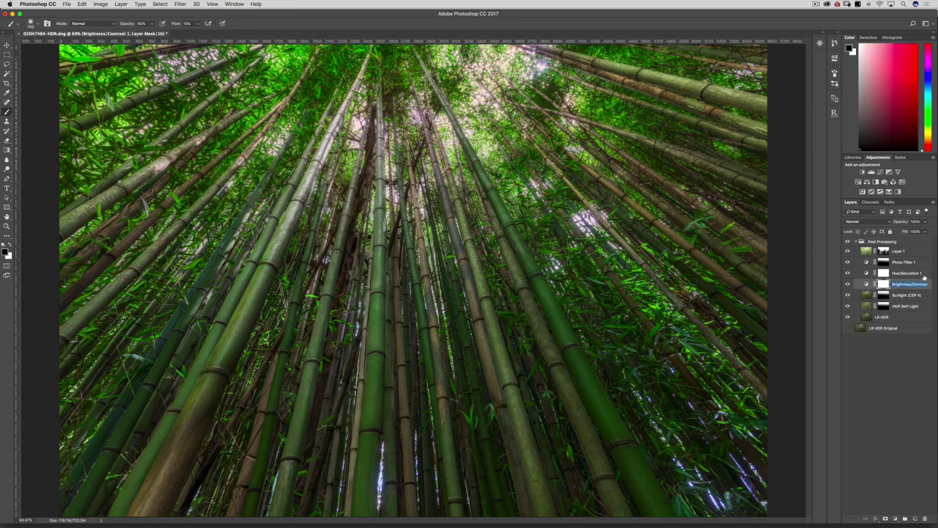
pyautogui.write('ContrastGlobal')
pyautogui.press('Return')
pyautogui.doubleClick(911, 273)
pyautogui.write('Hue/Sat Gre')
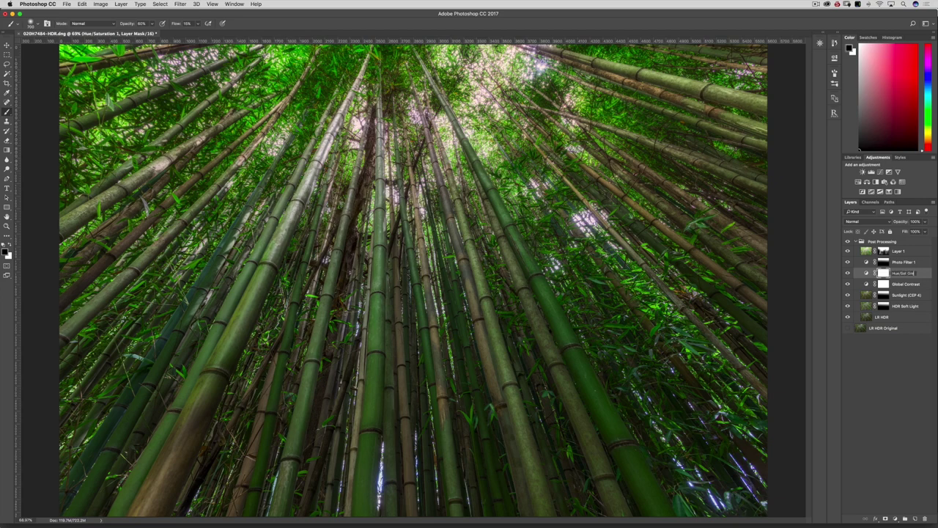
pyautogui.write('en')
pyautogui.press('Return')
# Rename Photo Filter 1 to Warm Top and Layer 1 to Blur Contrast.
pyautogui.doubleClick(903, 262)
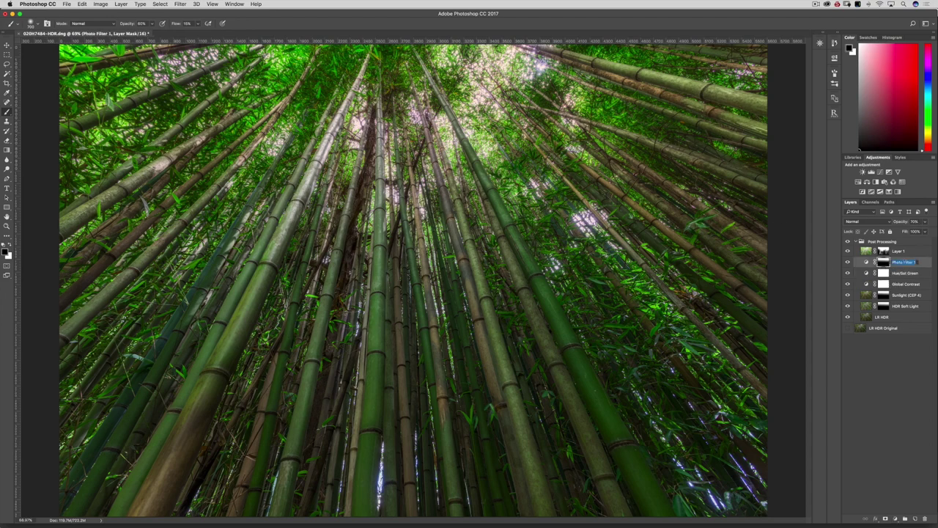
pyautogui.write('Warm Top')
pyautogui.press('Return')
pyautogui.doubleClick(899, 252)
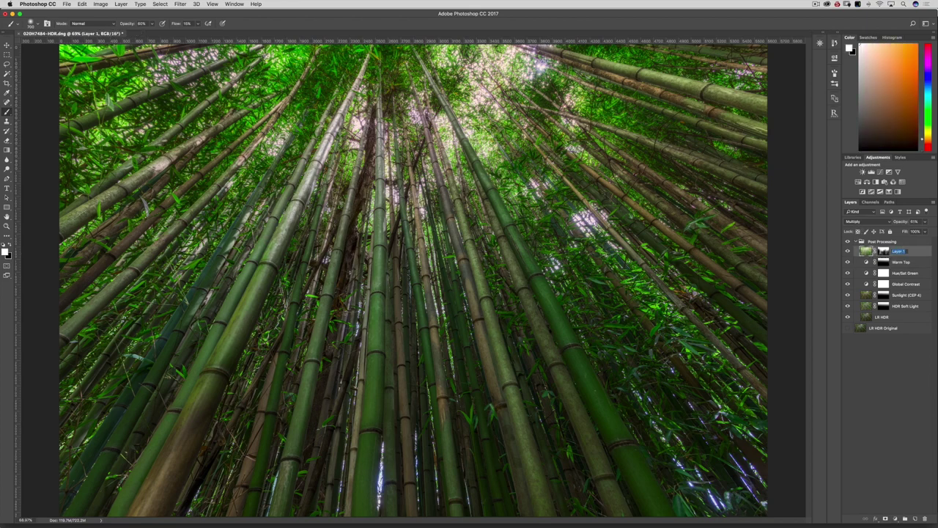
pyautogui.write('V')
pyautogui.press('Return')
# Collapse the Post Processing group and stamp all visible layers into a new merged Layer 1.
pyautogui.click(856, 242)
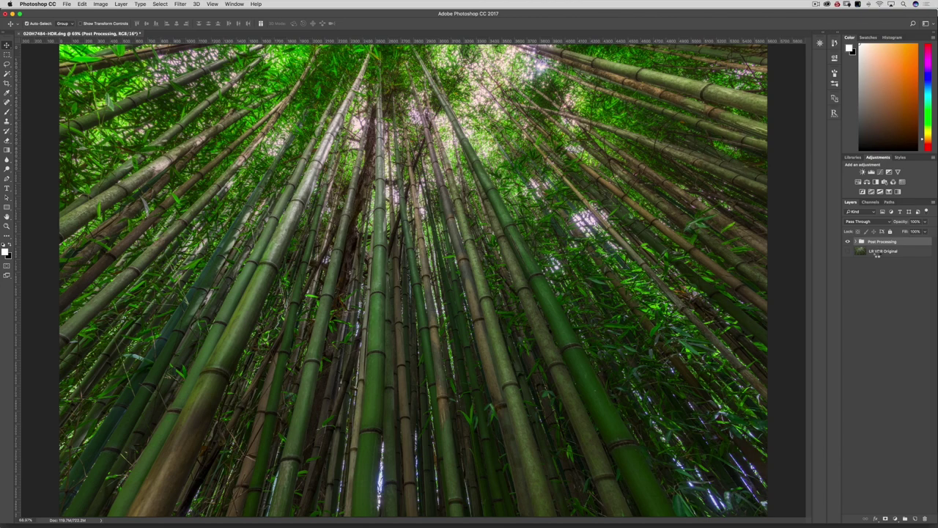
pyautogui.press('super+alt+shift+e')
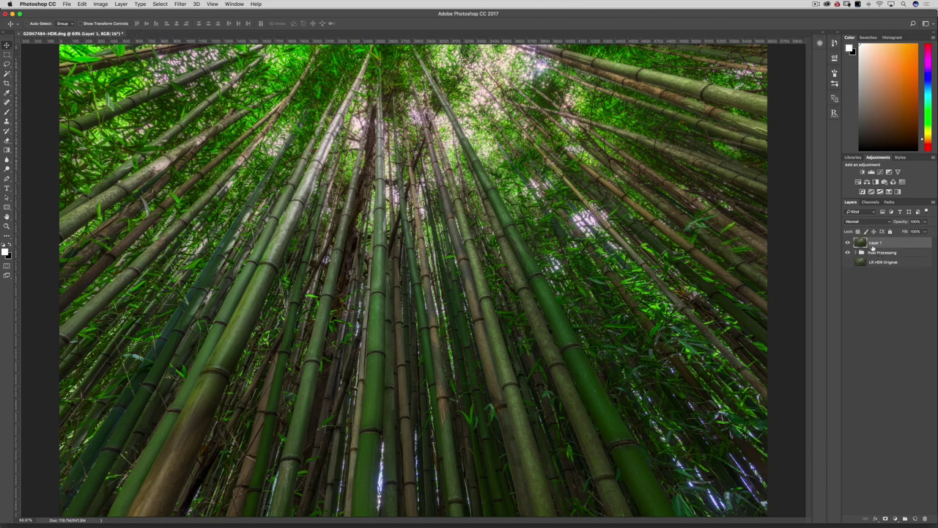
pyautogui.click(179, 4)
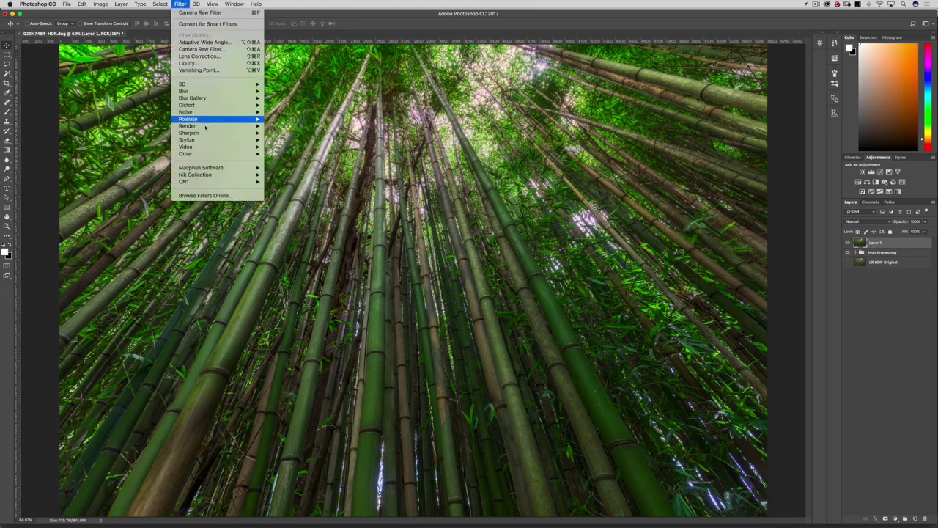
# Apply a High Pass filter at radius 4.0, blend it in Overlay, and add a black mask.
pyautogui.moveTo(212, 155)
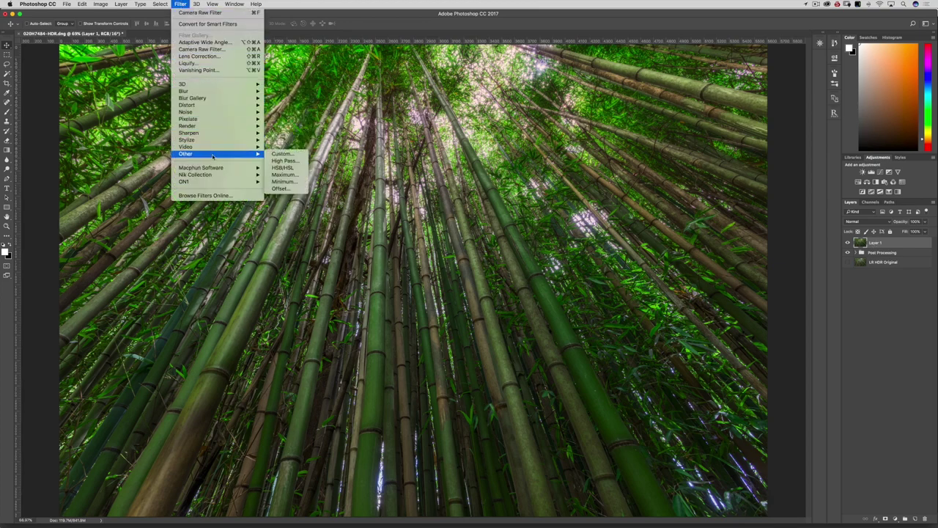
pyautogui.click(285, 161)
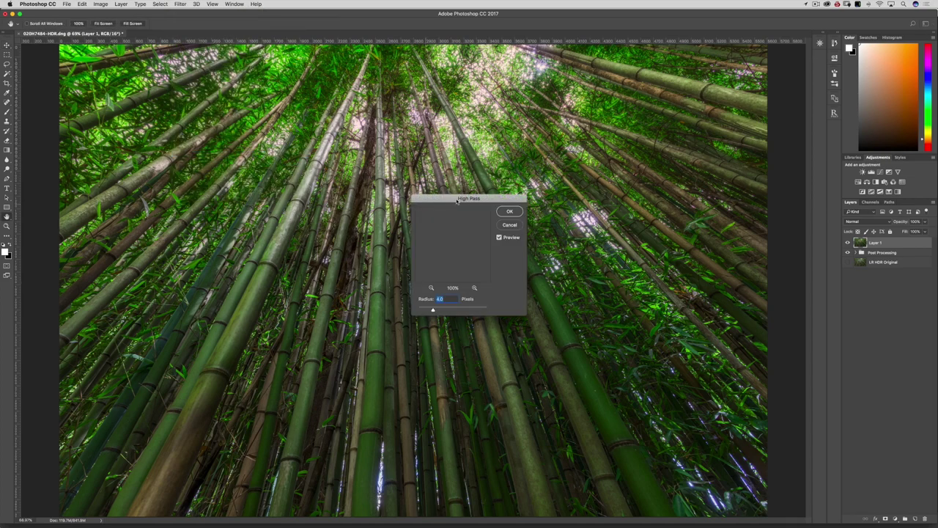
pyautogui.moveTo(458, 200); pyautogui.dragTo(467, 179)
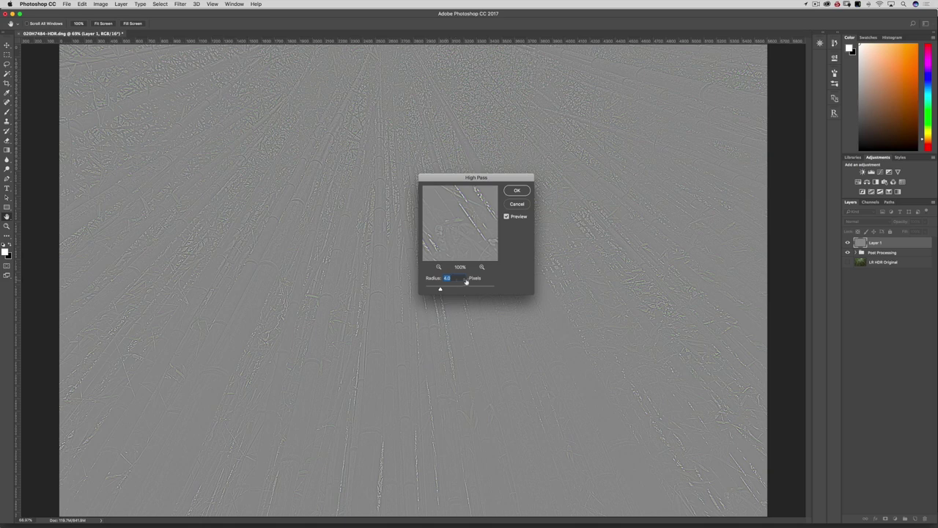
pyautogui.click(525, 190)
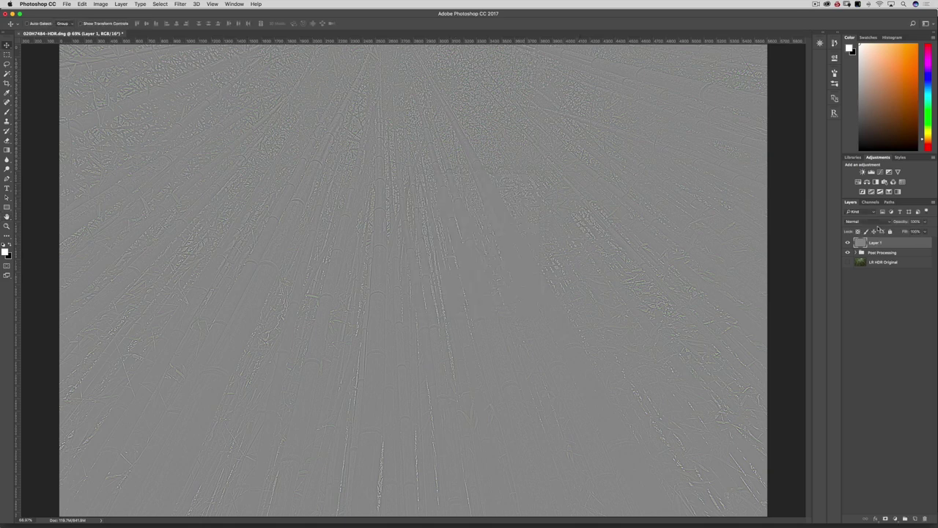
pyautogui.click(869, 222)
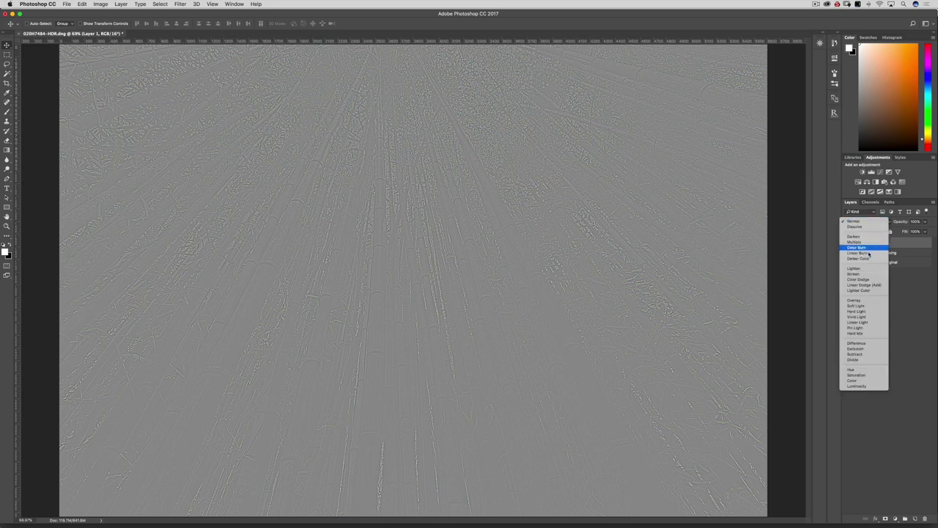
pyautogui.click(873, 300)
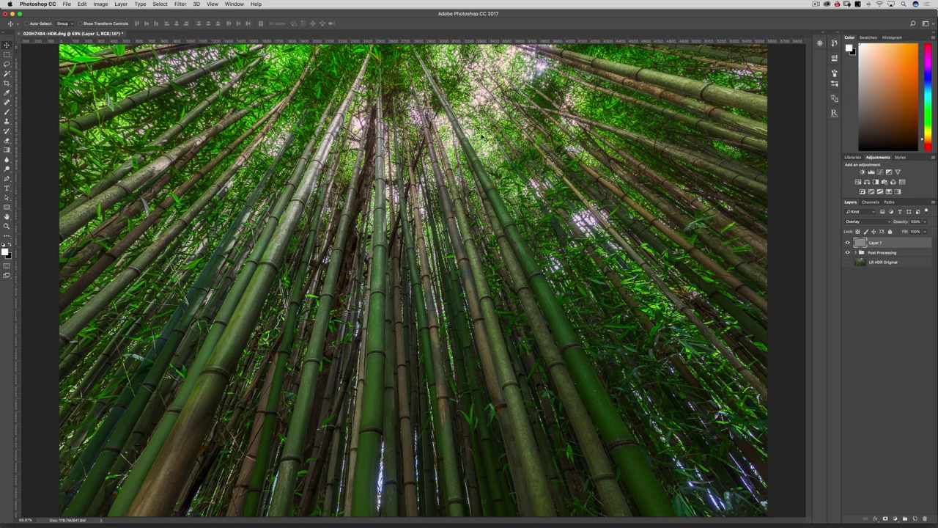
pyautogui.keyDown('alt'); pyautogui.click(885, 519); pyautogui.keyUp('alt')
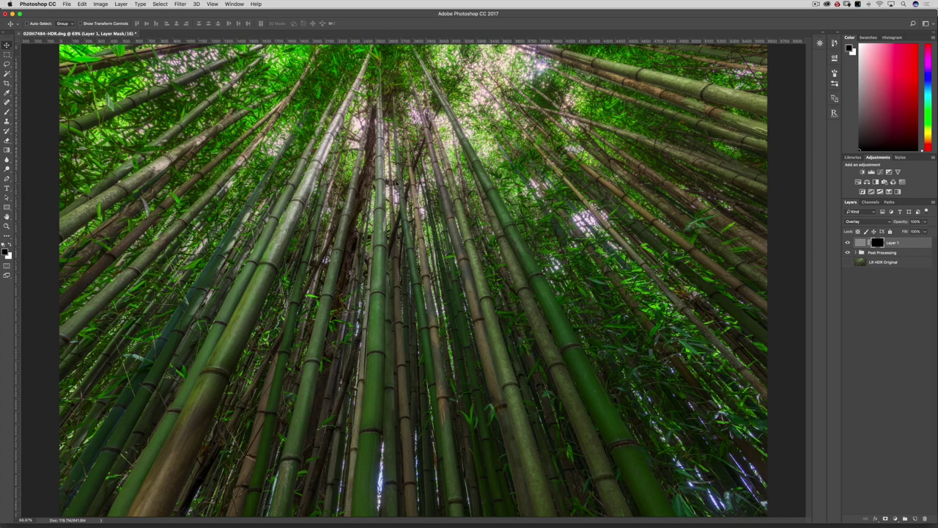
# Paint white on Layer 1's mask to bring the sharpening back over the bamboo stalks.
pyautogui.press('b')
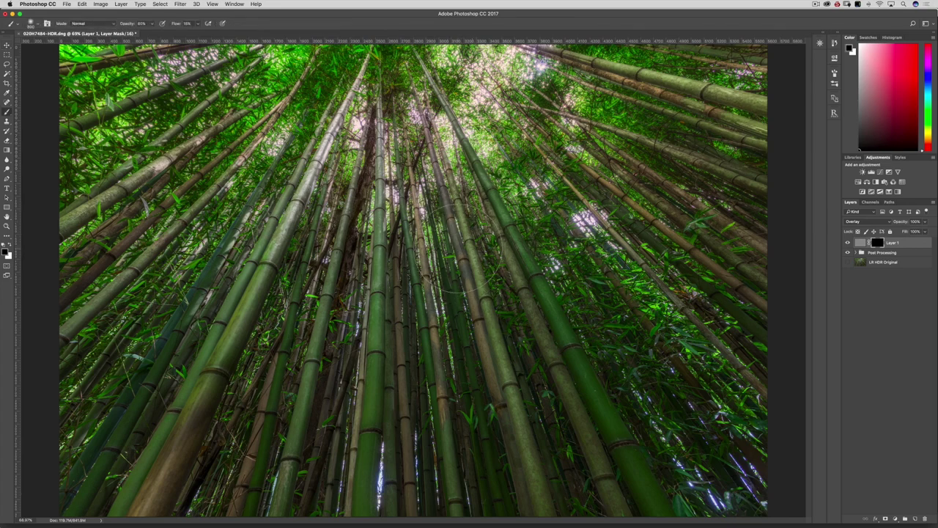
pyautogui.press('x')
pyautogui.moveTo(197, 182); pyautogui.dragTo(44, 250)
pyautogui.keyDown('alt'); pyautogui.click(877, 243); pyautogui.keyUp('alt')
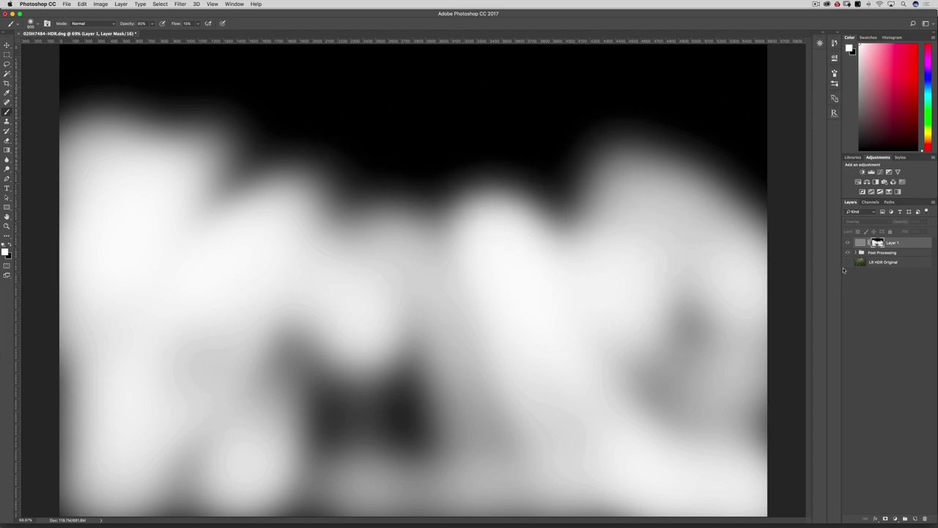
pyautogui.keyDown('alt'); pyautogui.click(878, 243); pyautogui.keyUp('alt')
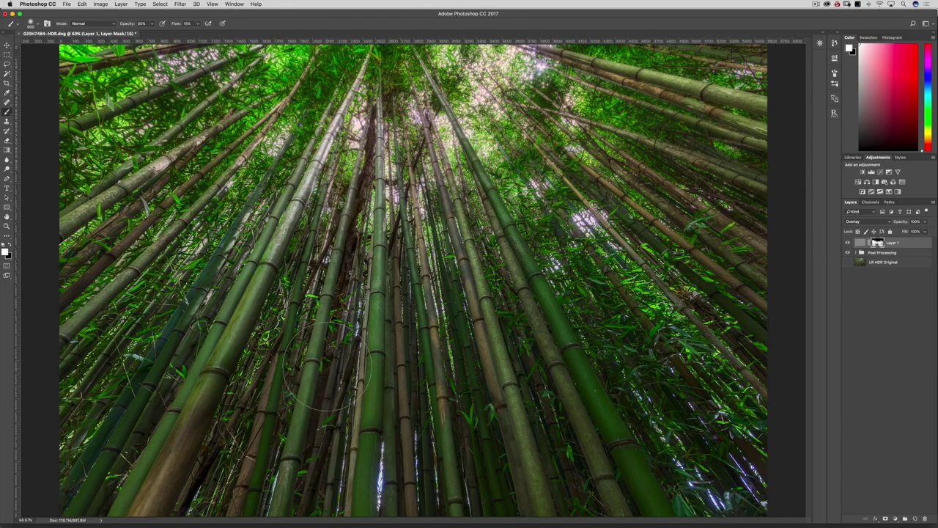
pyautogui.press('super+equal')
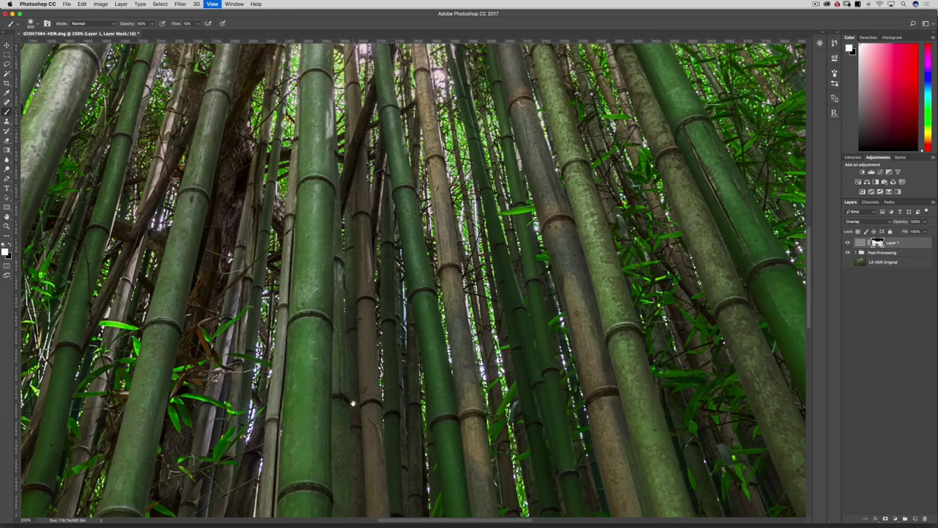
pyautogui.press('super+equal')
pyautogui.scroll(-5, 365, 397)
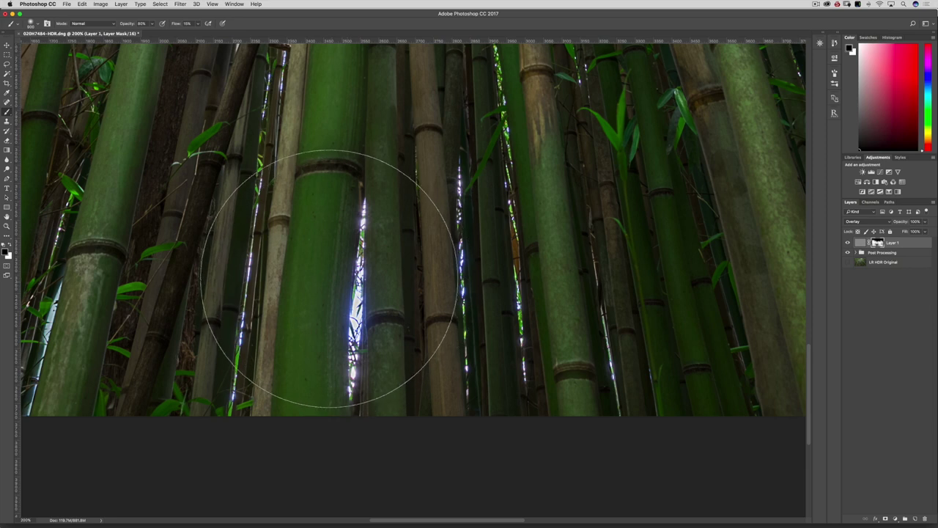
pyautogui.press('[')
pyautogui.press('[')
pyautogui.press('[')
pyautogui.press('[')
pyautogui.press('[')
pyautogui.press('[')
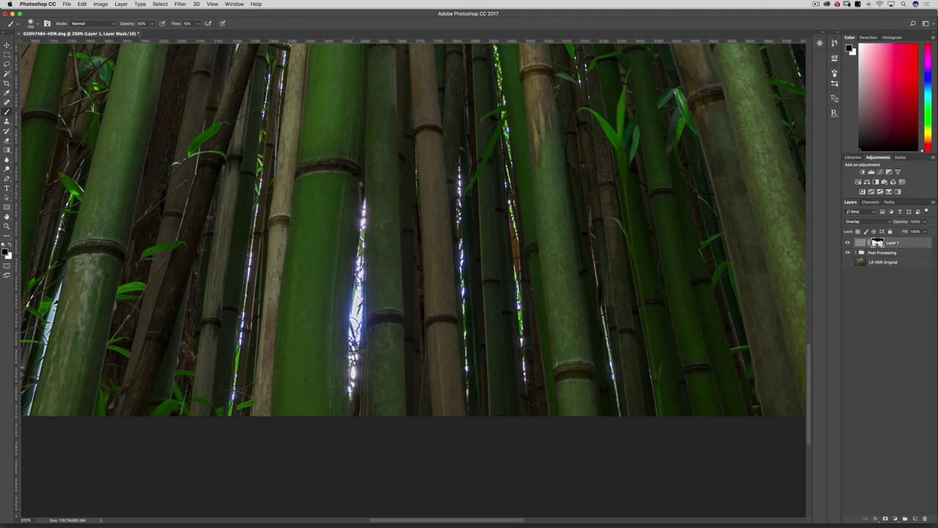
pyautogui.press('super+0')
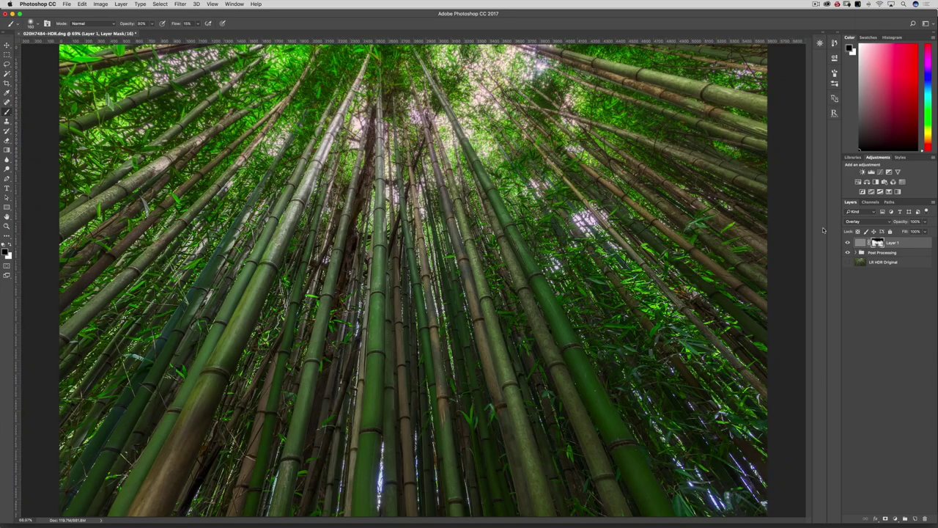
pyautogui.keyDown('alt'); pyautogui.click(878, 242); pyautogui.keyUp('alt')
pyautogui.press('v')
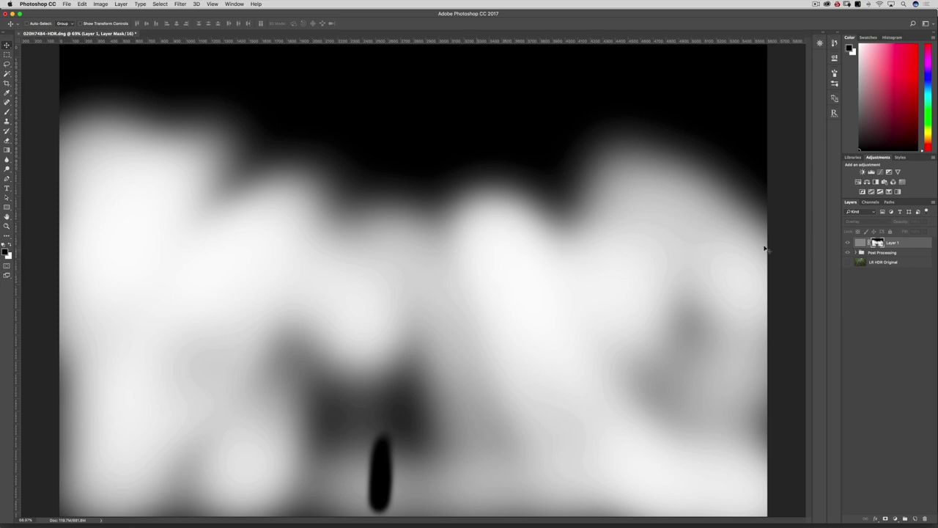
pyautogui.keyDown('alt'); pyautogui.click(877, 244); pyautogui.keyUp('alt')
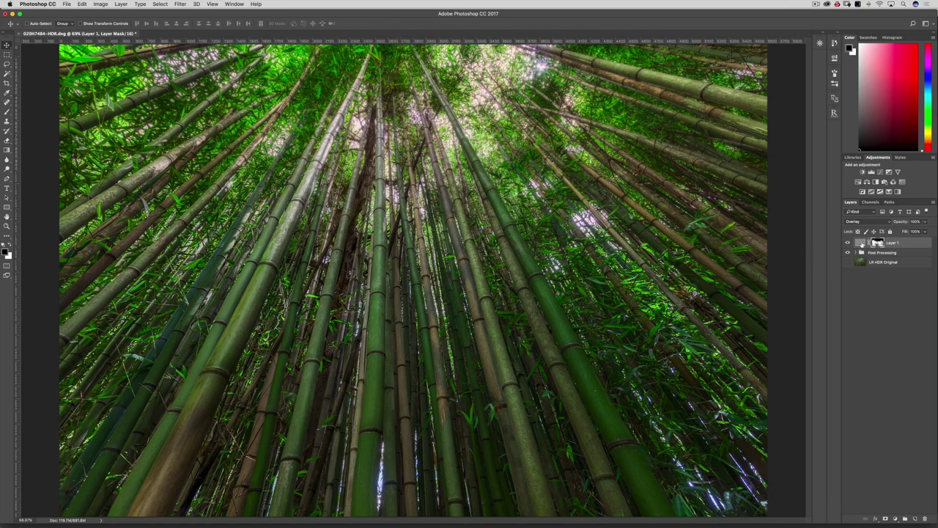
# Put Layer 1 inside the Post Processing group and rename it High Pass Sharpen.
pyautogui.click(863, 244)
pyautogui.moveTo(860, 243); pyautogui.dragTo(860, 250)
pyautogui.click(859, 243)
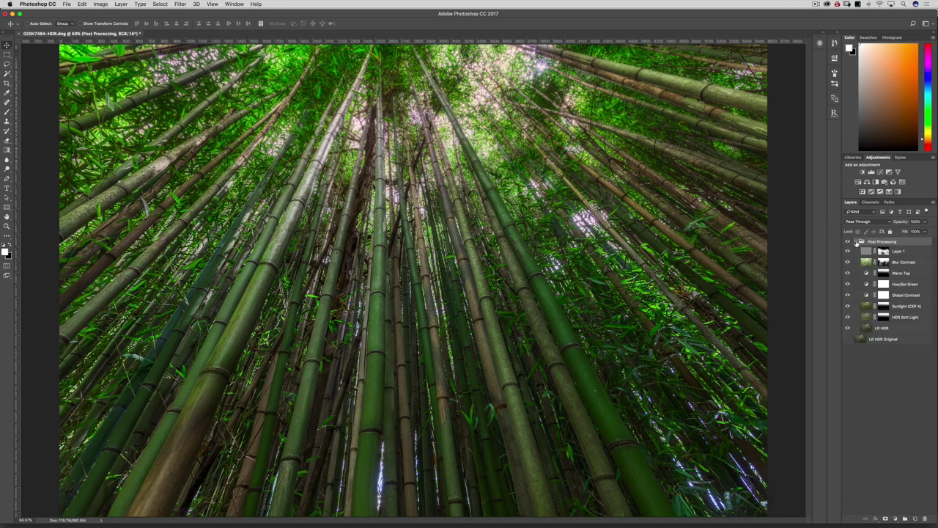
pyautogui.doubleClick(901, 253)
pyautogui.write('D')
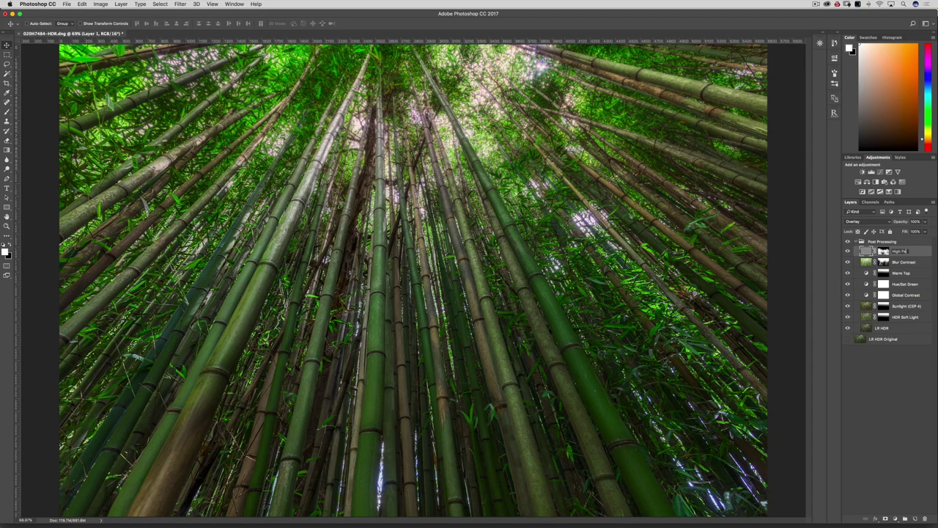
pyautogui.write('igh Pass SHarpen')
pyautogui.press('Return')
# Lower the Sunlight and Warm Top layers' opacity (Warm Top to 45%), then collapse the group.
pyautogui.click(885, 306)
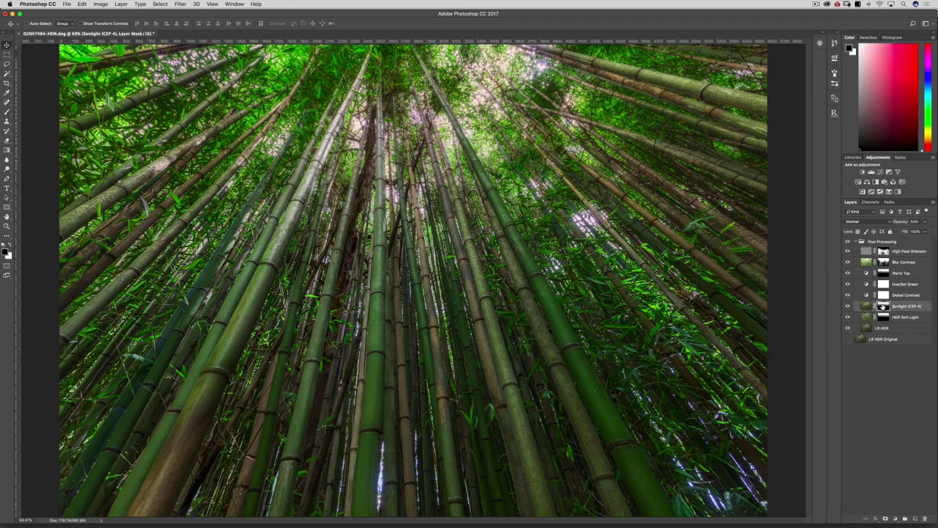
pyautogui.click(902, 222)
pyautogui.moveTo(902, 222); pyautogui.dragTo(896, 223)
pyautogui.click(883, 274)
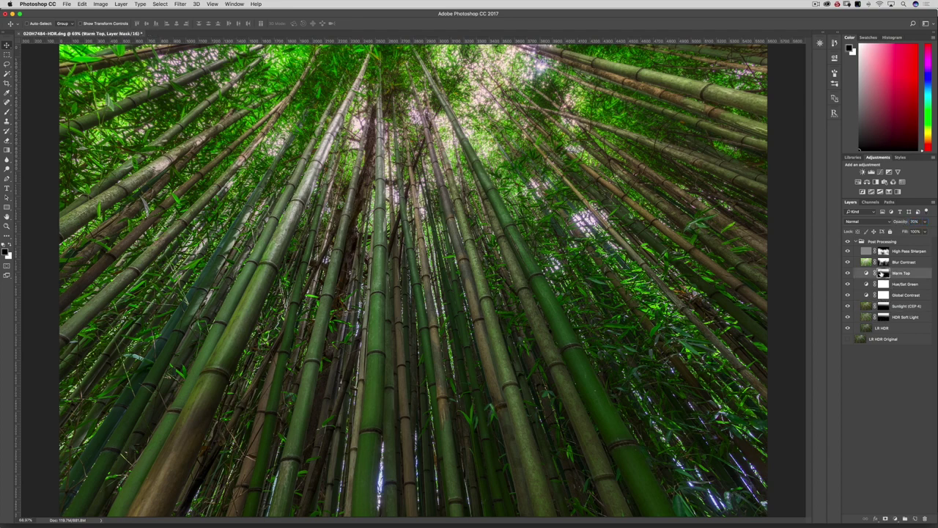
pyautogui.moveTo(904, 226)
pyautogui.mouseDown()
pyautogui.moveTo(893, 223)
pyautogui.moveTo(901, 225)
pyautogui.mouseUp()
pyautogui.click(902, 223)
pyautogui.click(856, 242)
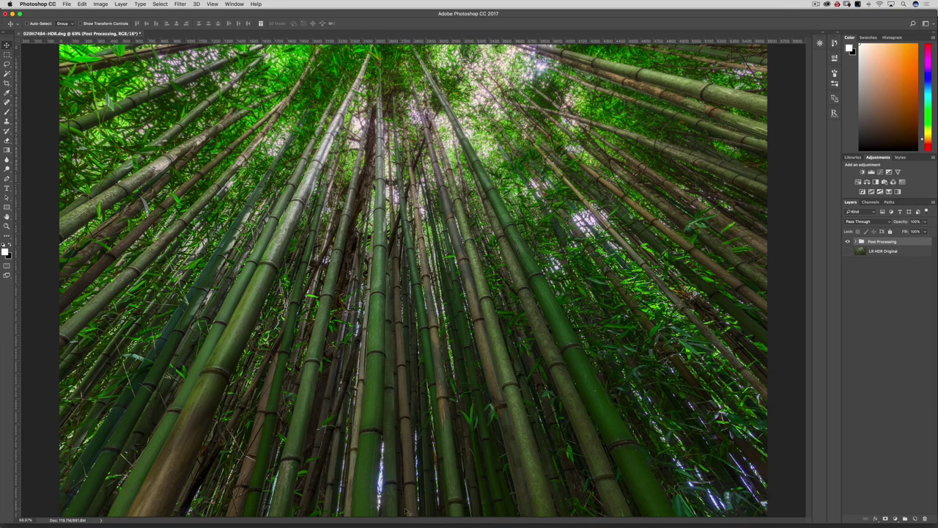
# From Lightroom, open the original raw 020H7484.cr2 in Photoshop using its embedded colour profile.
pyautogui.moveTo(410, 522)
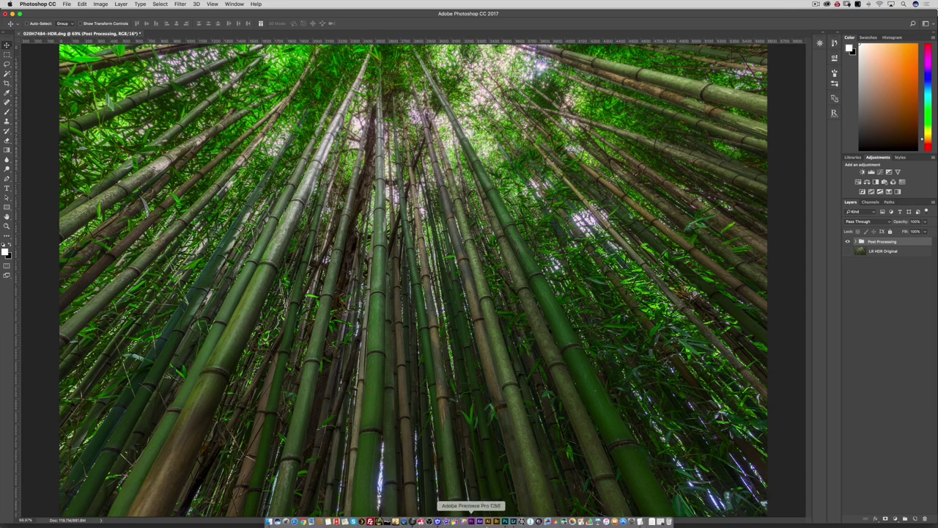
pyautogui.click(513, 523)
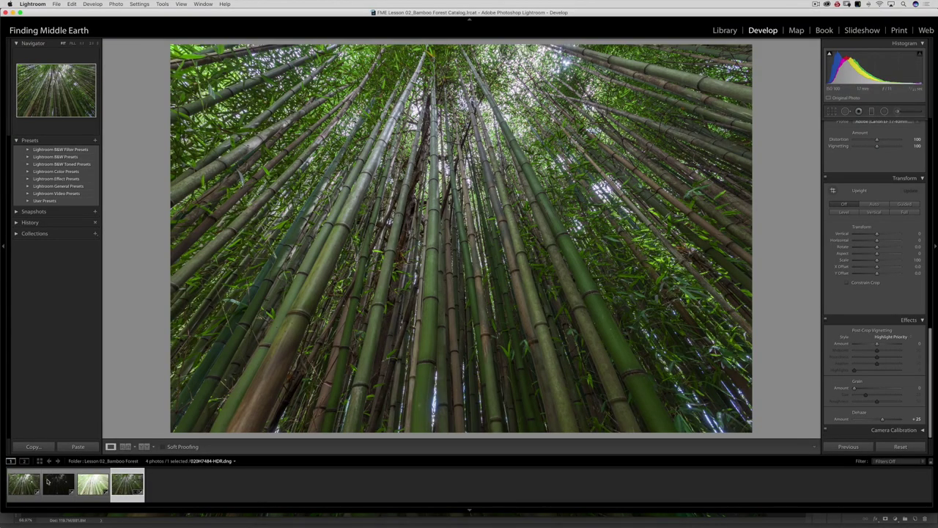
pyautogui.click(20, 486)
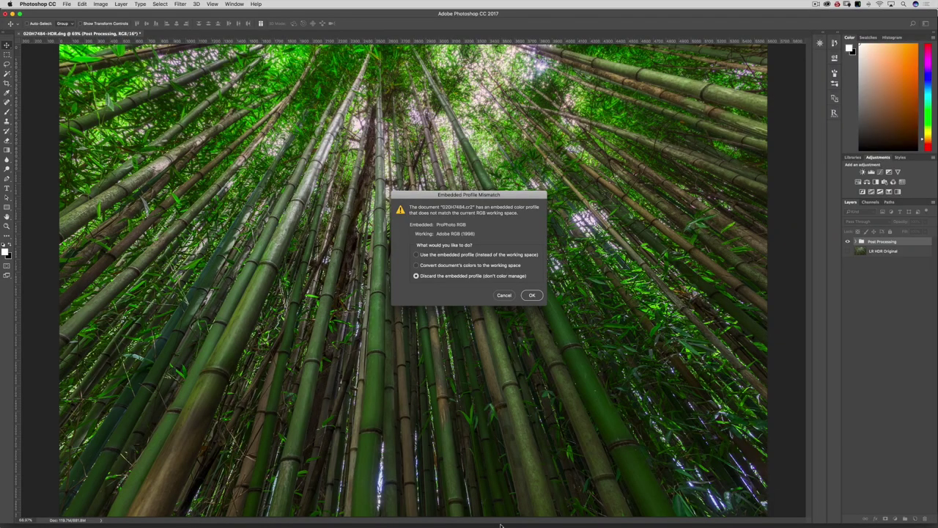
pyautogui.click(444, 254)
pyautogui.click(532, 294)
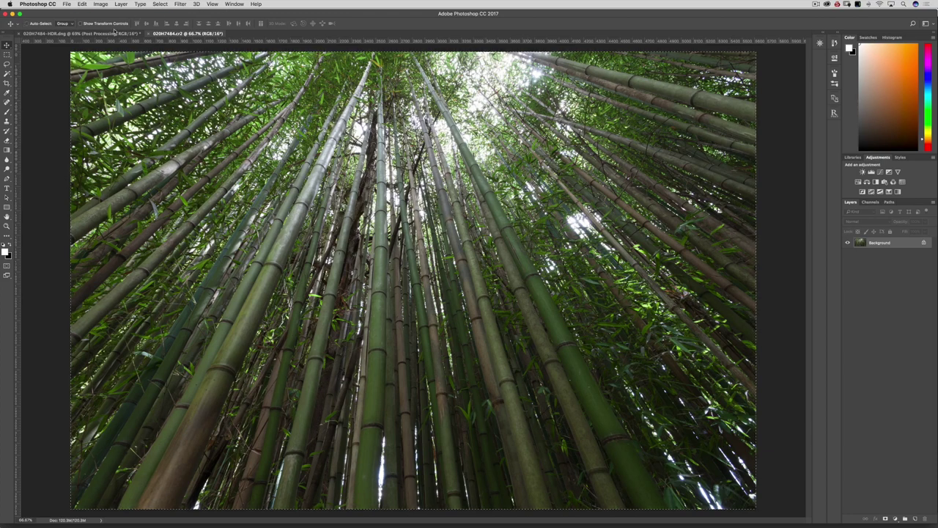
# Paste the original raw photo into the HDR document as a new Layer 1 and toggle its visibility.
pyautogui.hotkey('ctrl', 'Tab')
pyautogui.press('super+v')
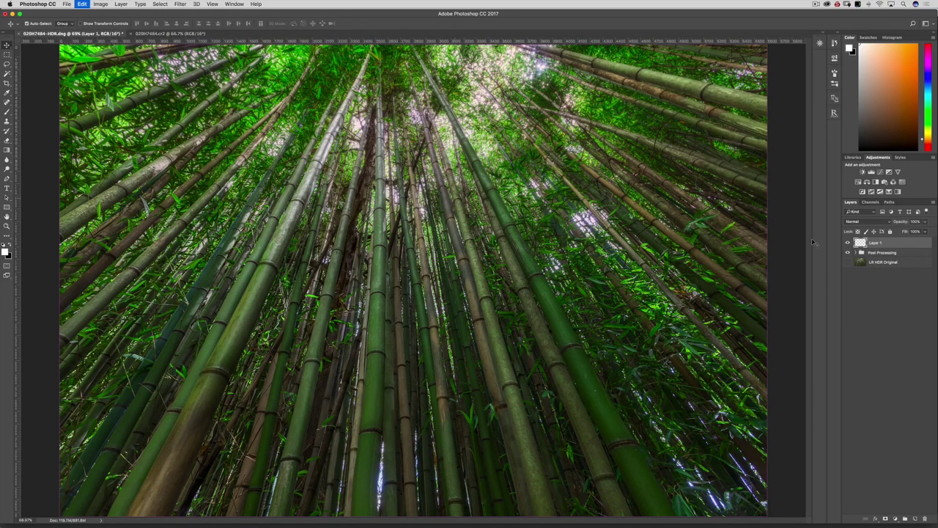
pyautogui.moveTo(860, 244); pyautogui.dragTo(859, 259)
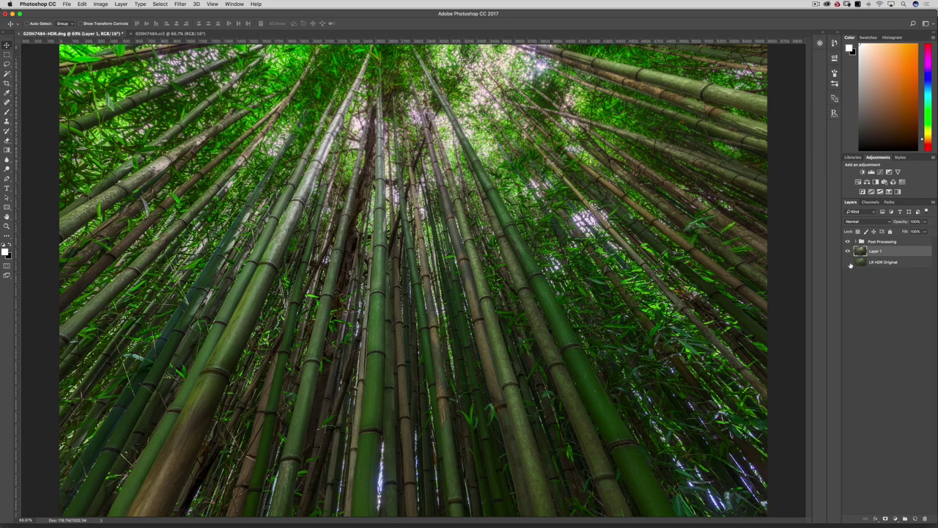
pyautogui.click(849, 251)
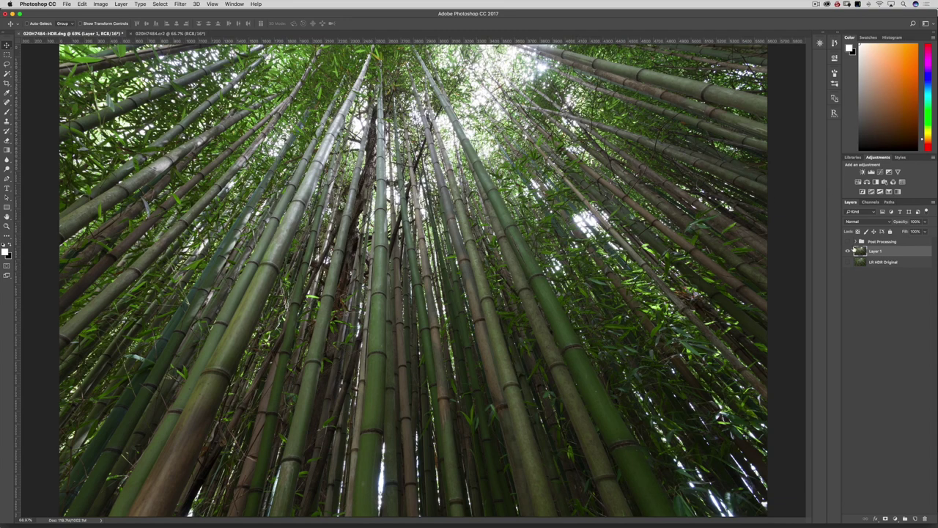
# Toggle the original-photo layer's visibility repeatedly to compare the processed image against the original.
pyautogui.click(849, 246)
pyautogui.click(846, 247)
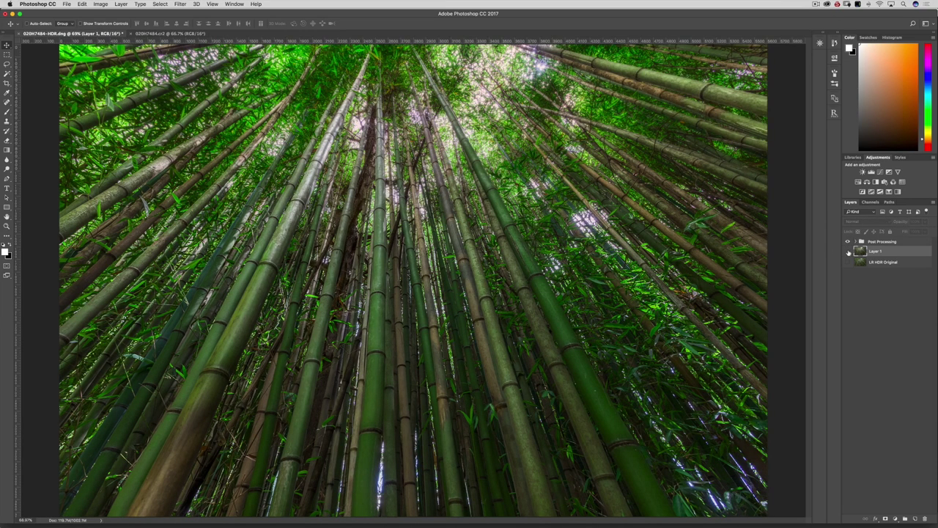
pyautogui.click(848, 252)
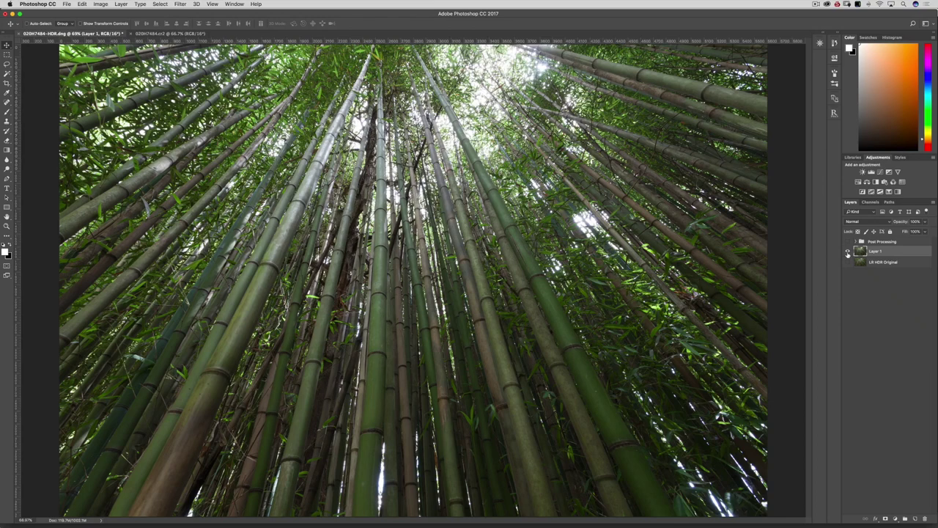
pyautogui.click(847, 251)
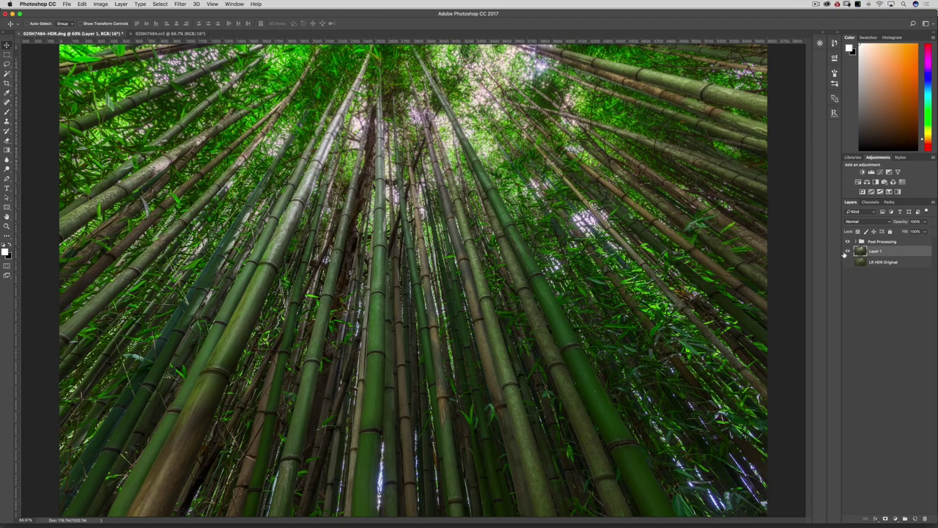
pyautogui.click(847, 252)
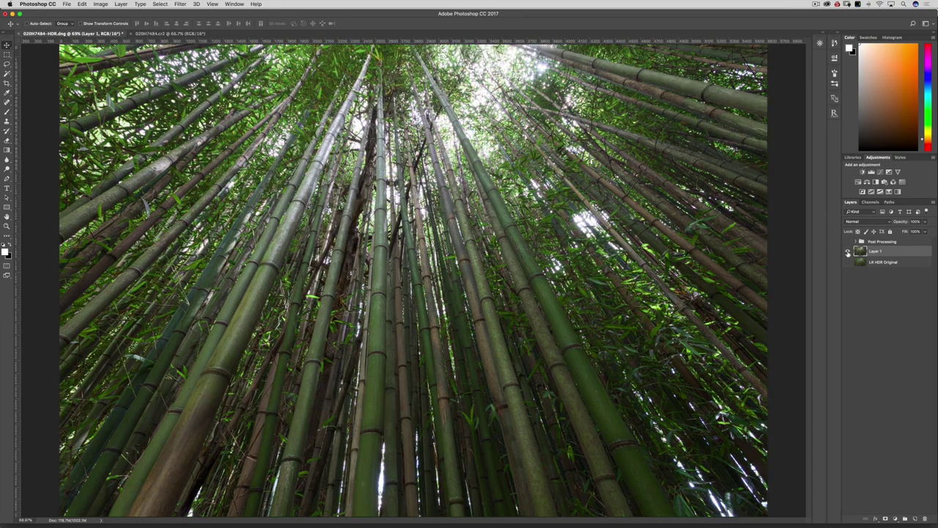
pyautogui.click(848, 252)
pyautogui.click(848, 250)
pyautogui.click(848, 252)
pyautogui.click(848, 252)
pyautogui.click(848, 251)
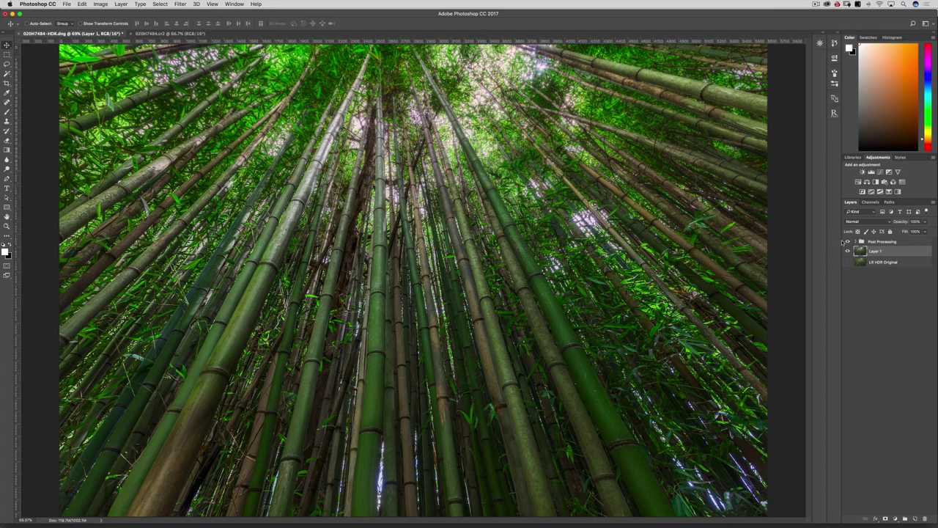
pyautogui.click(848, 253)
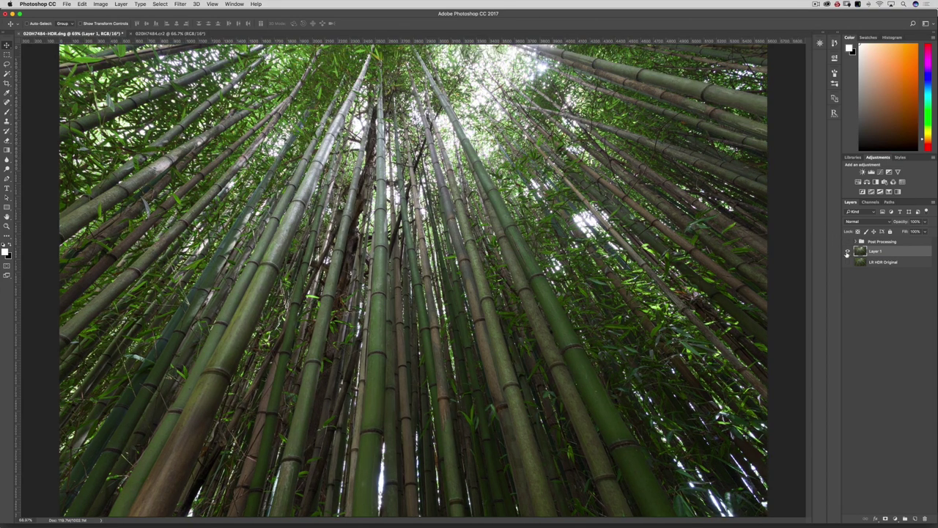
pyautogui.click(848, 252)
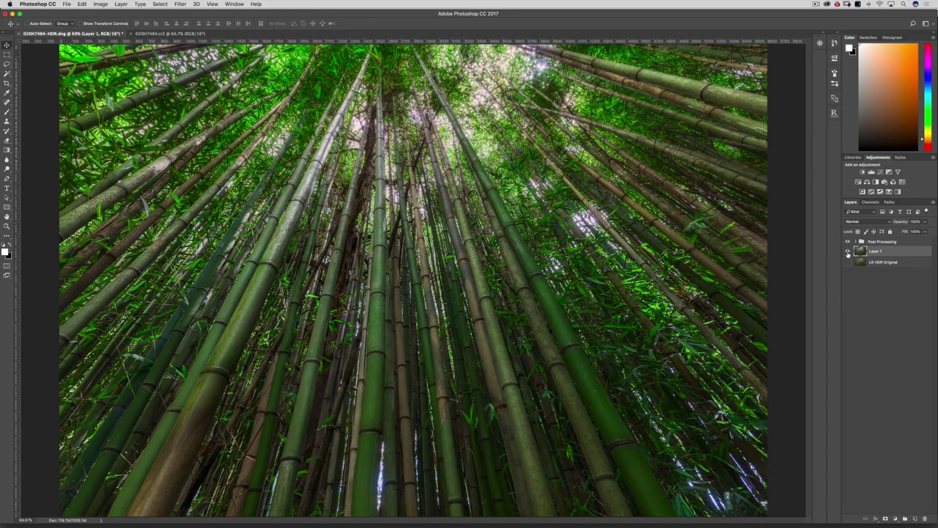
pyautogui.click(849, 252)
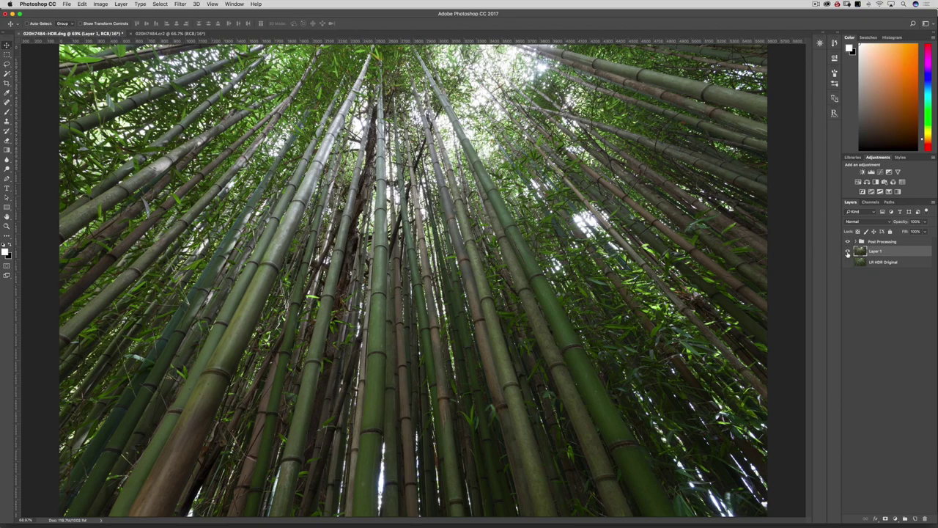
pyautogui.click(848, 253)
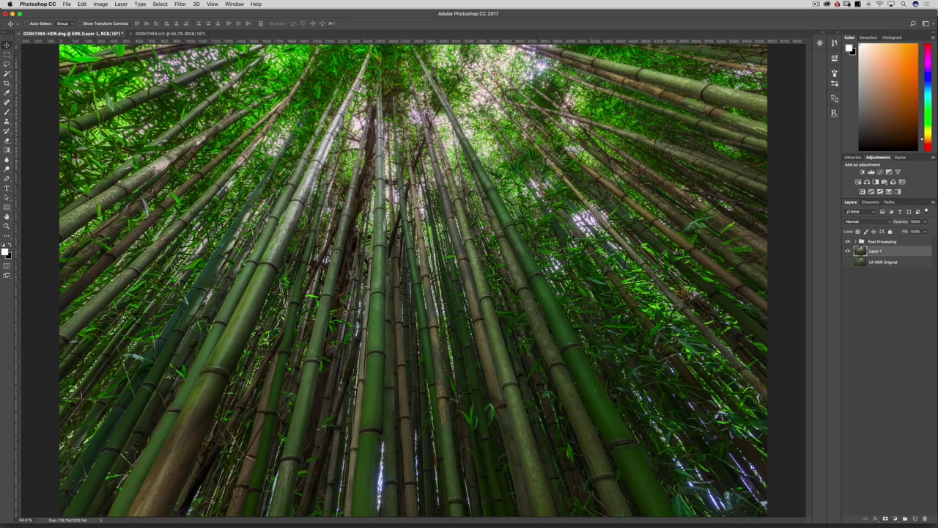